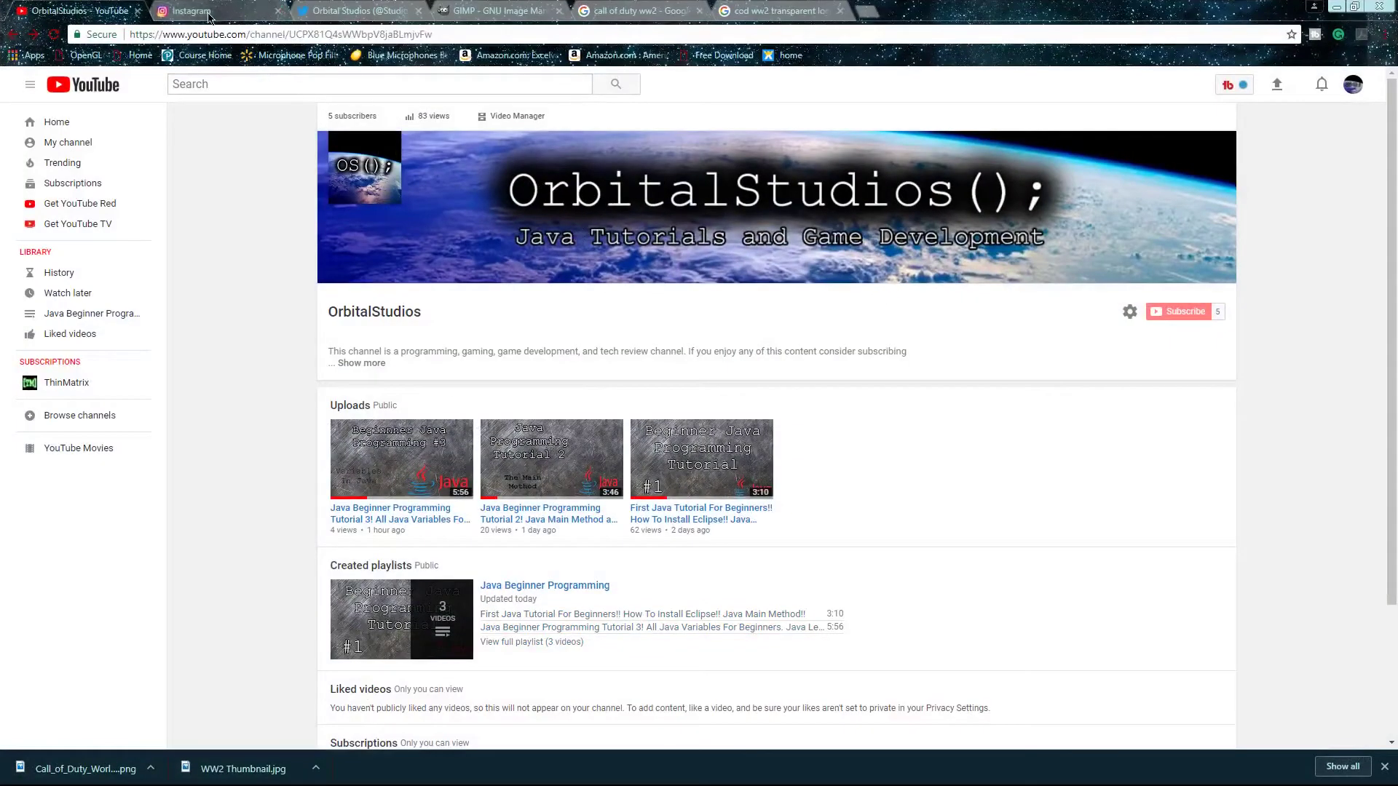
Look over the channel's Instagram and Twitter pages, then show the GIMP homepage at gimp.org.
click(357, 10)
click(211, 10)
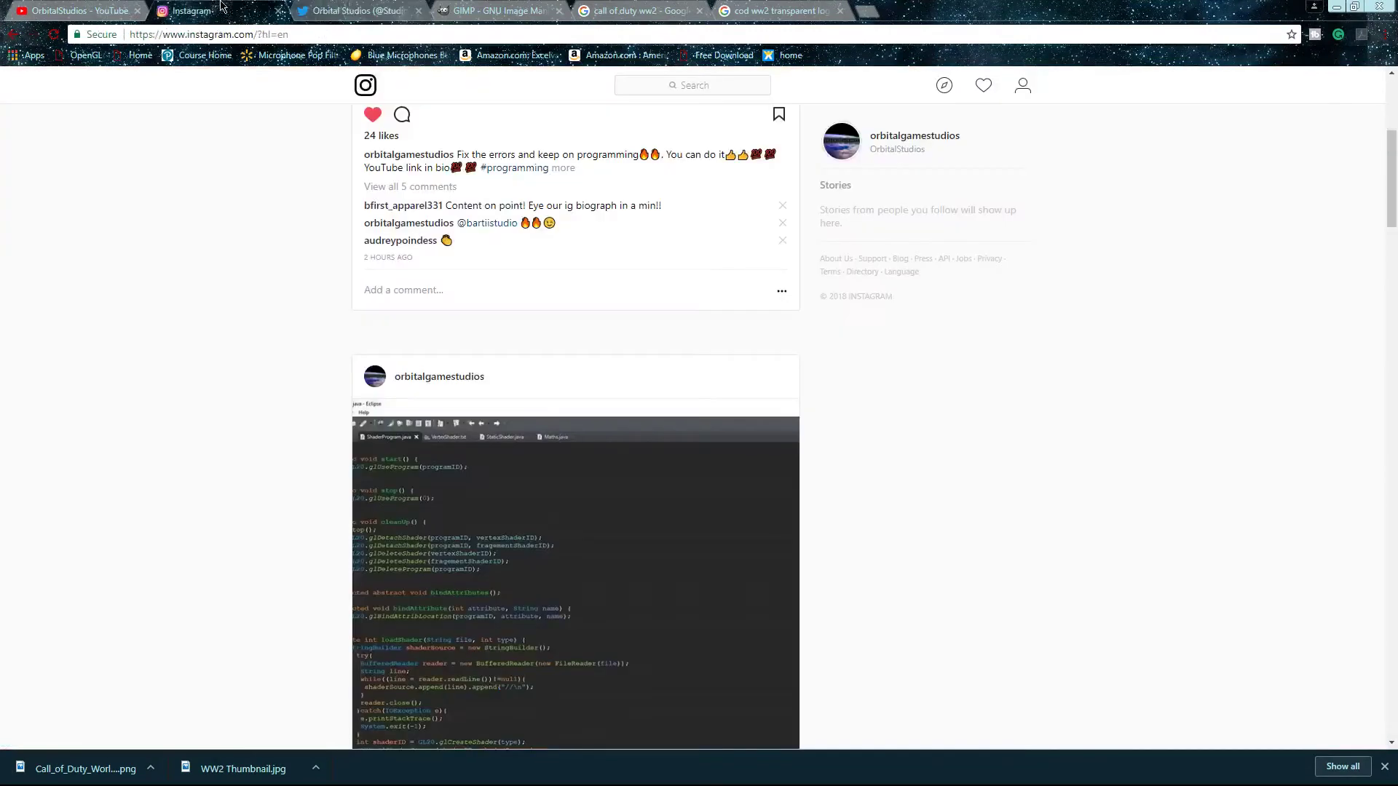
click(372, 7)
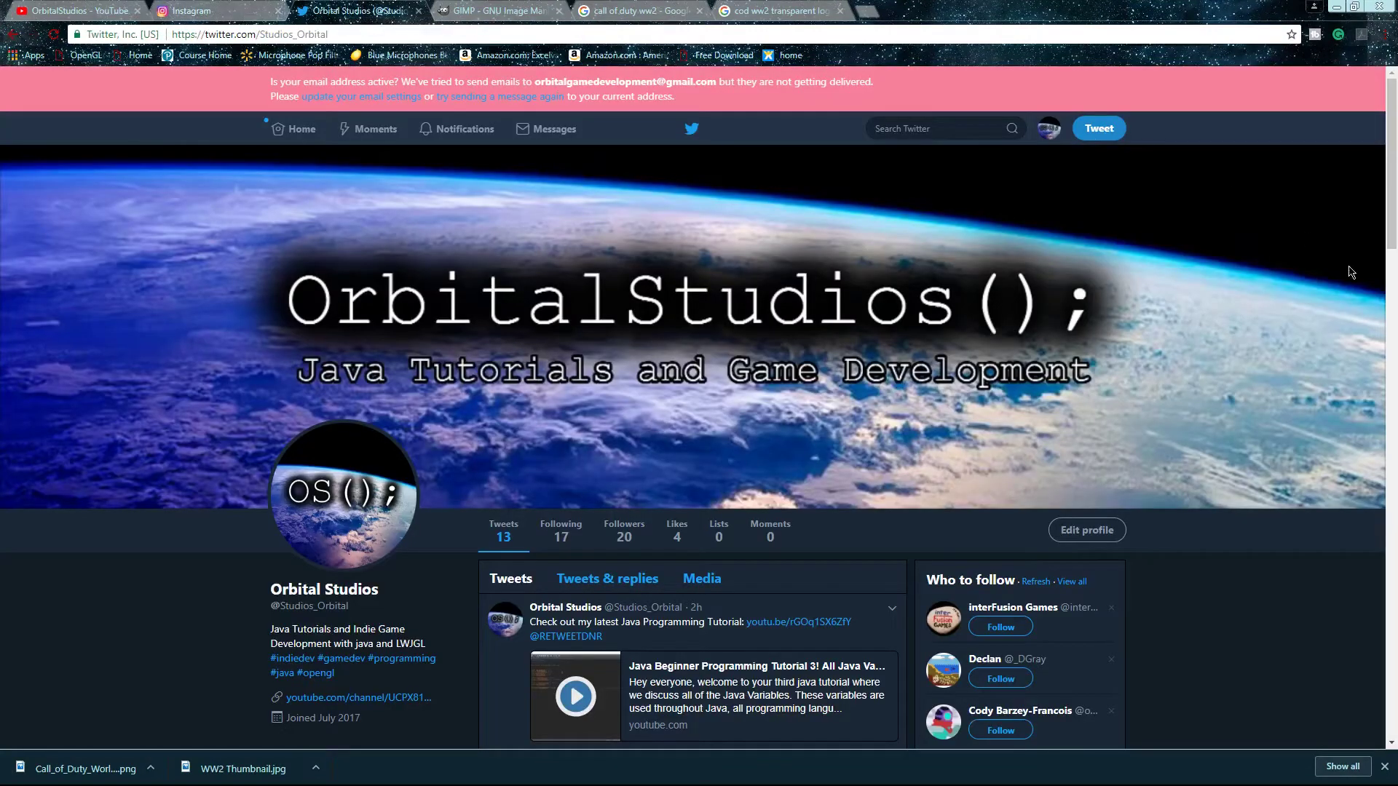
click(495, 11)
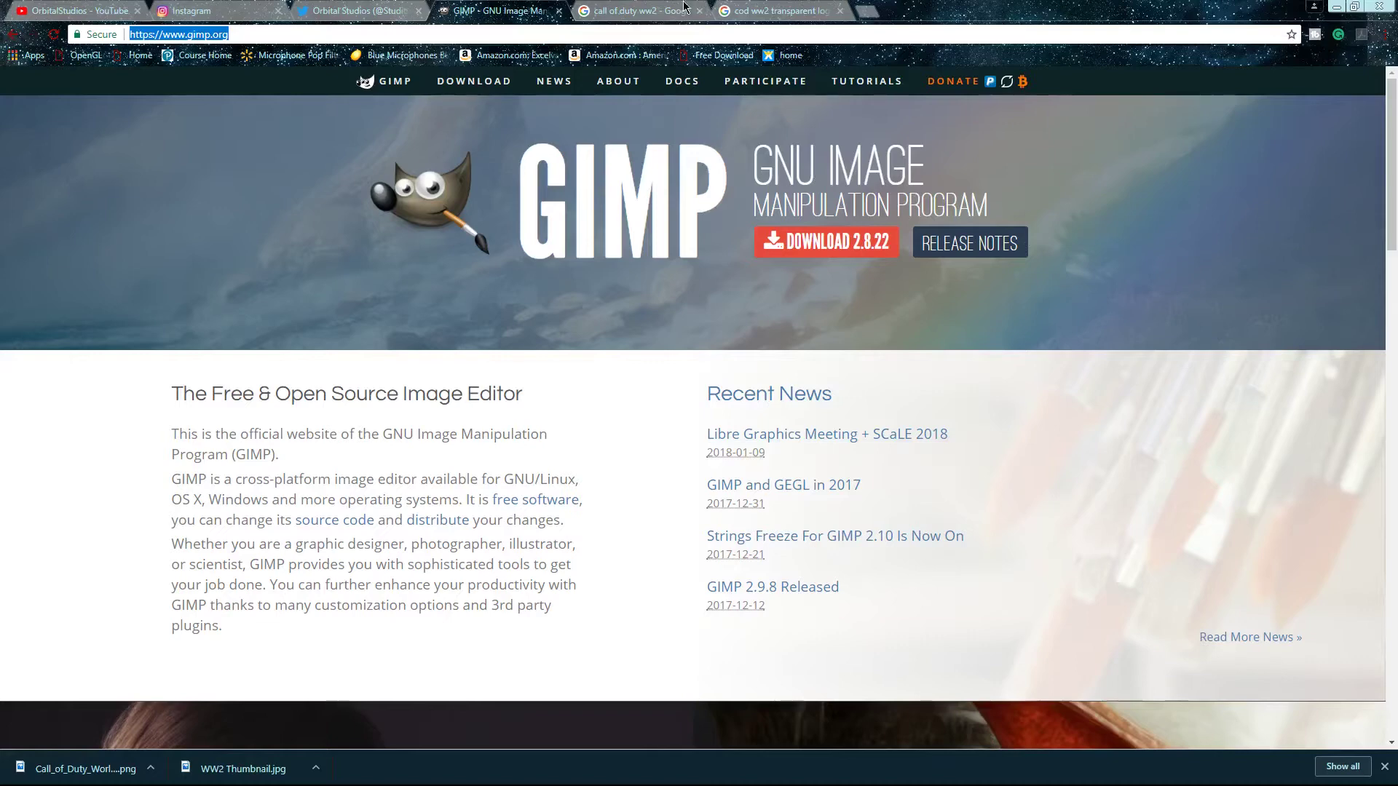
Scroll through the 'call of duty ww2' Google Images screenshot results.
click(633, 10)
scroll(677, 249, up, 8)
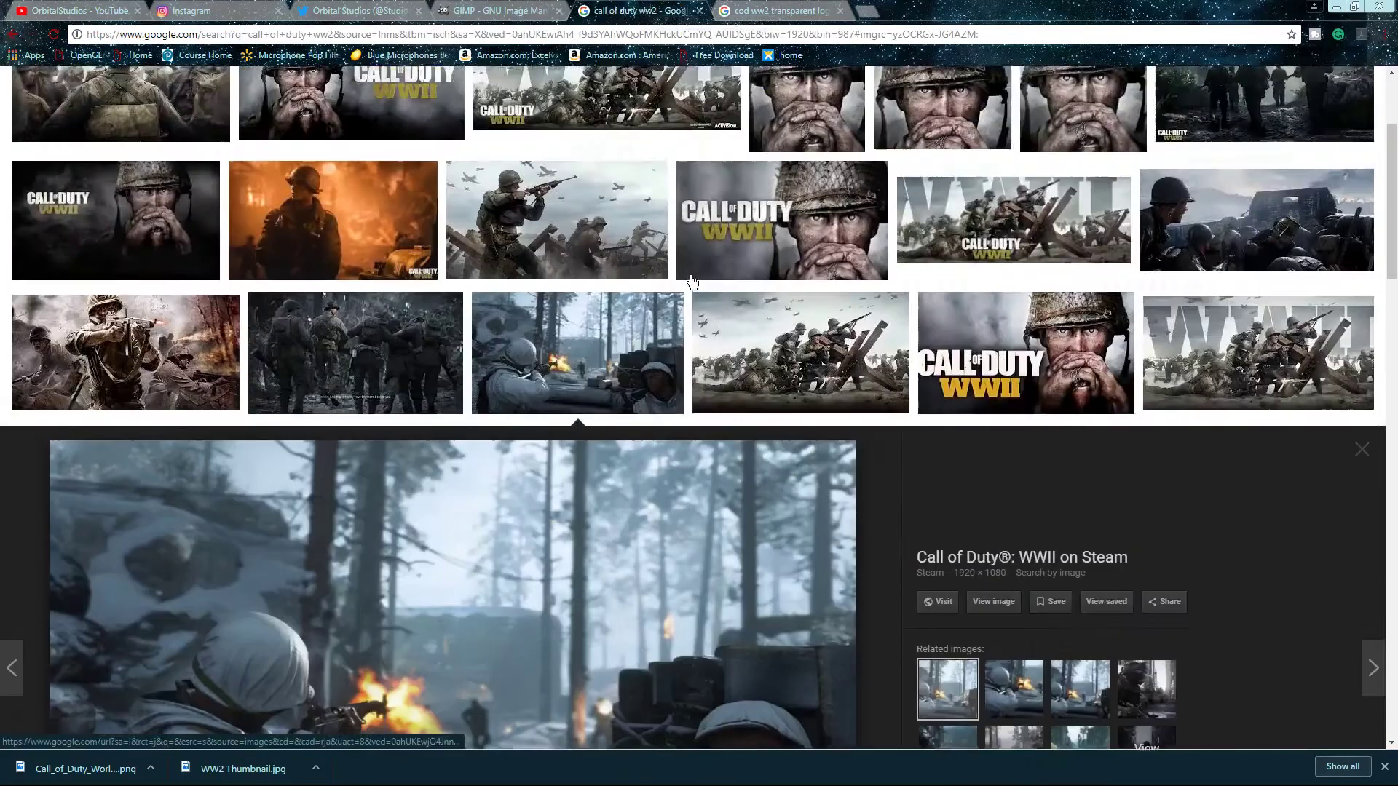
scroll(679, 296, down, 10)
scroll(220, 294, up, 4)
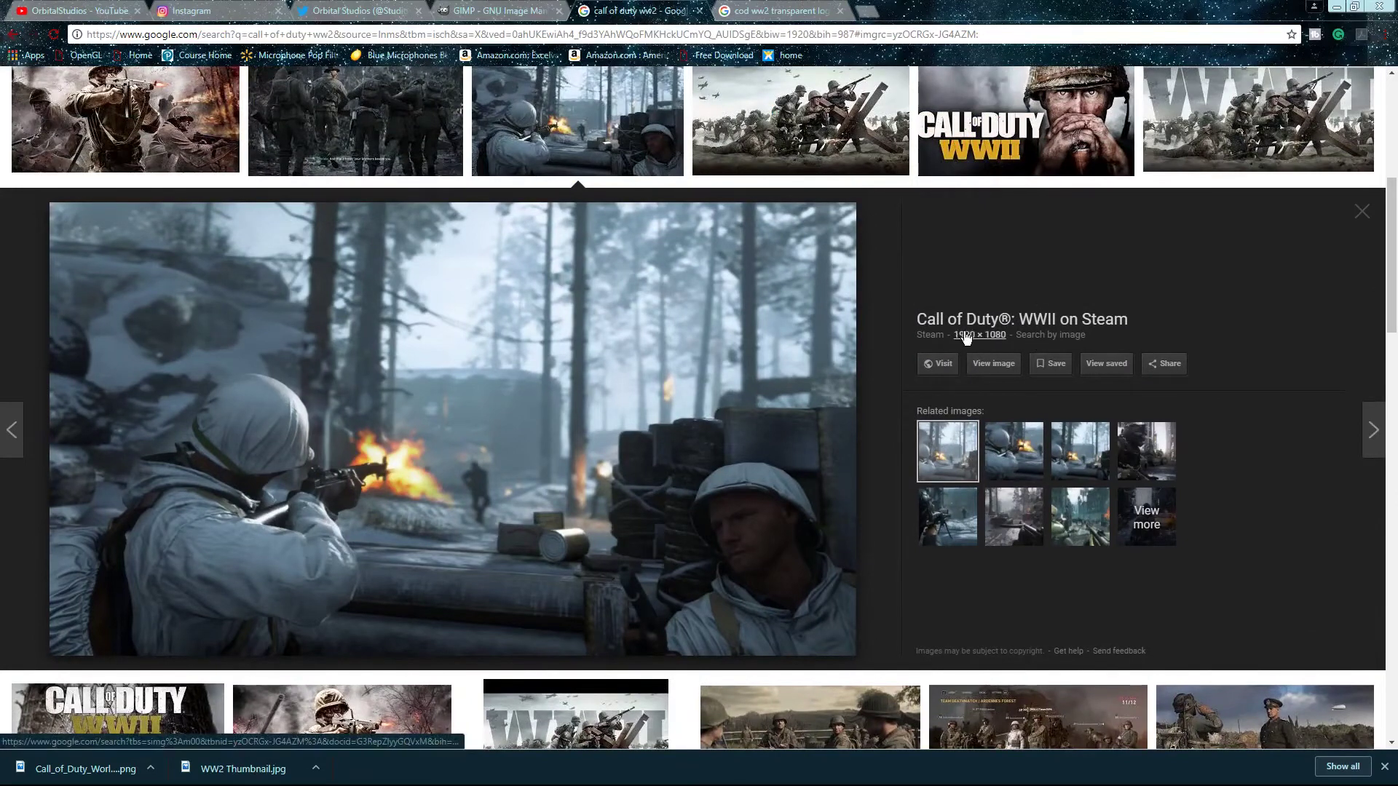
scroll(930, 349, up, 6)
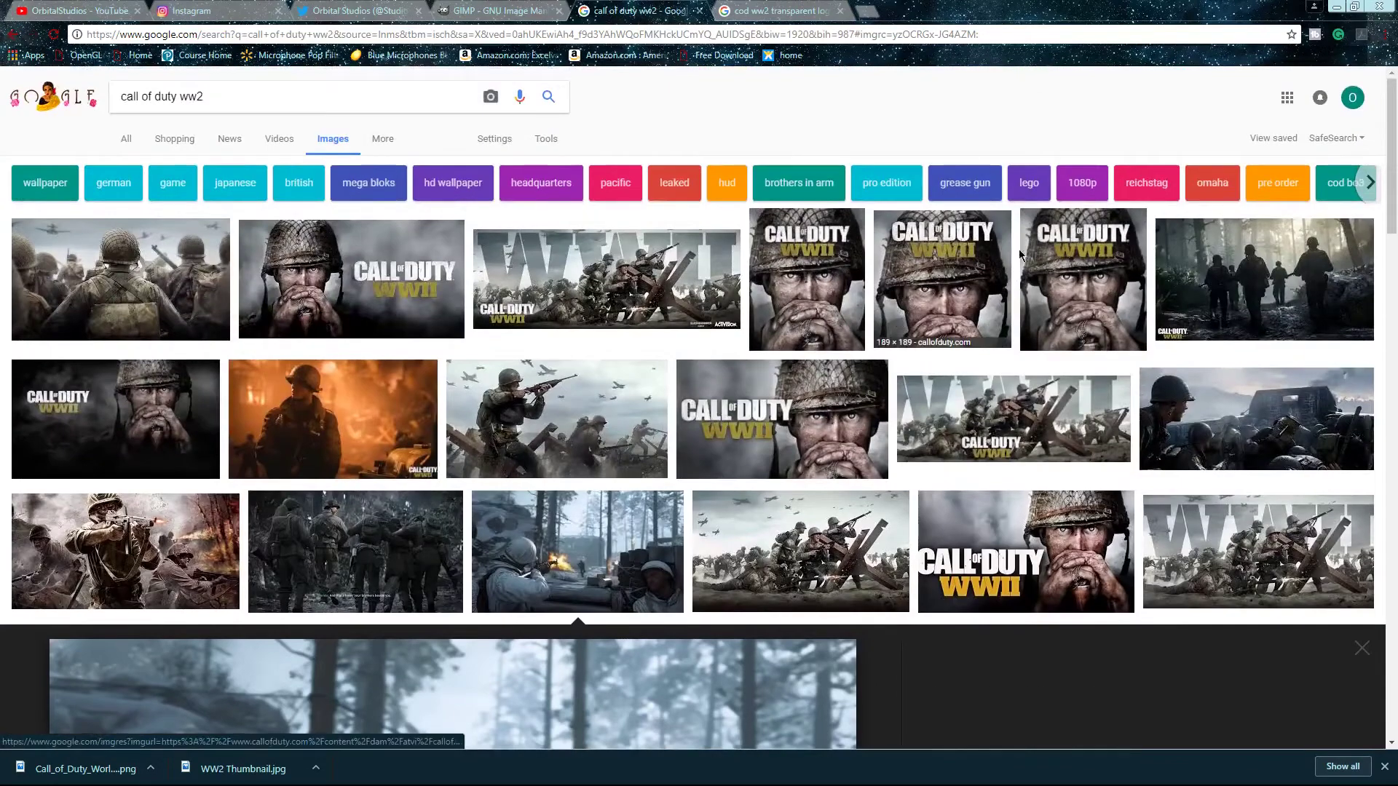
Browse the 'cod ww2 transparent logo' results with the 607 × 249 logo preview.
click(779, 11)
scroll(549, 375, down, 4)
scroll(290, 240, up, 6)
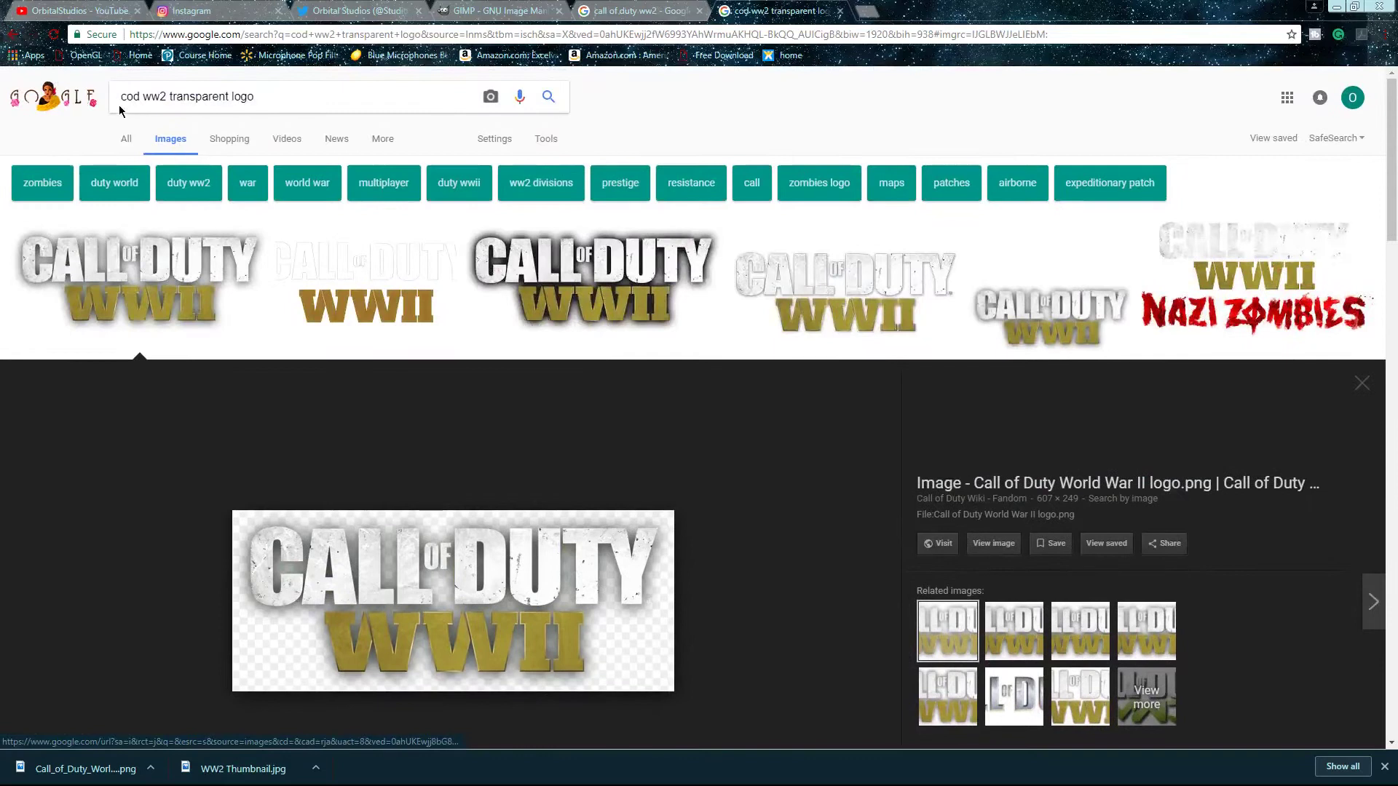
scroll(498, 396, down, 4)
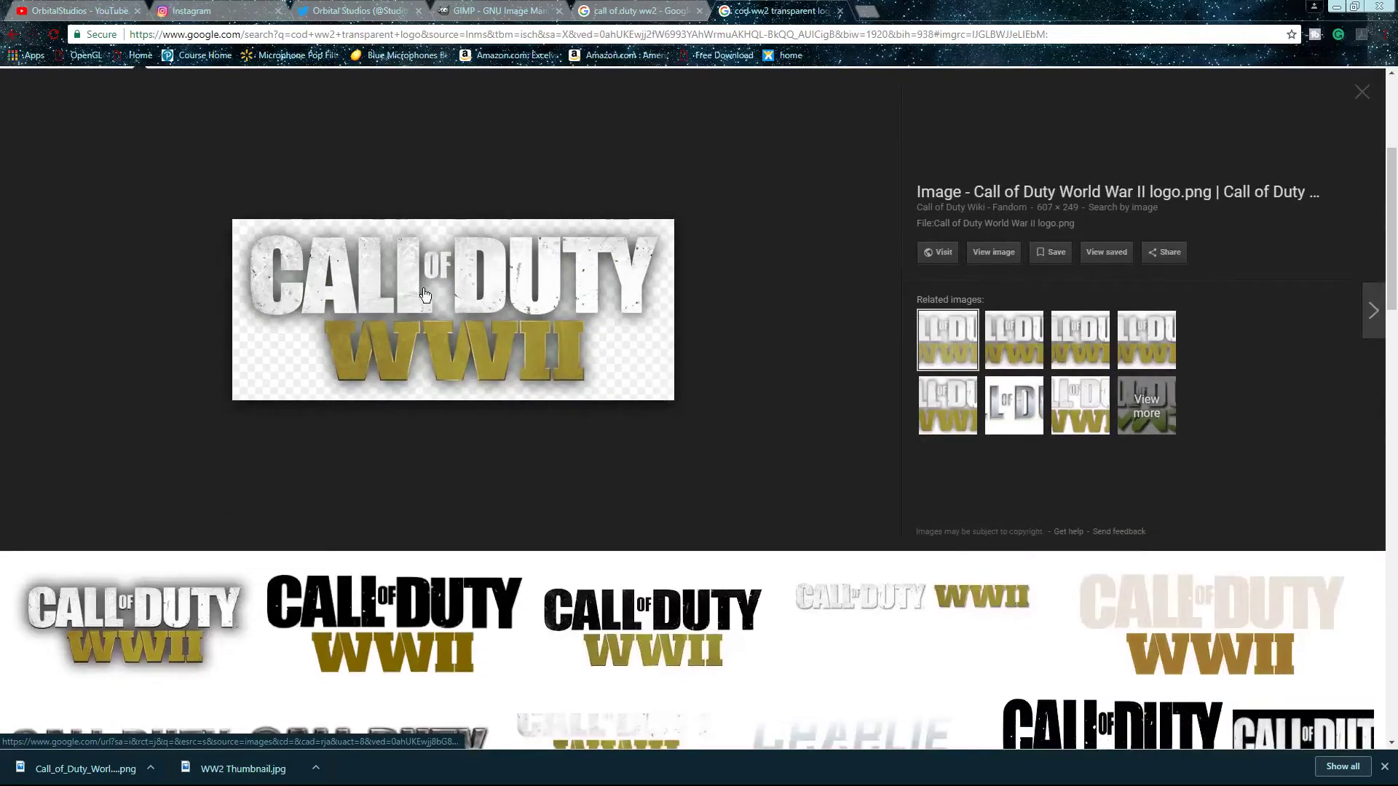
scroll(425, 294, up, 4)
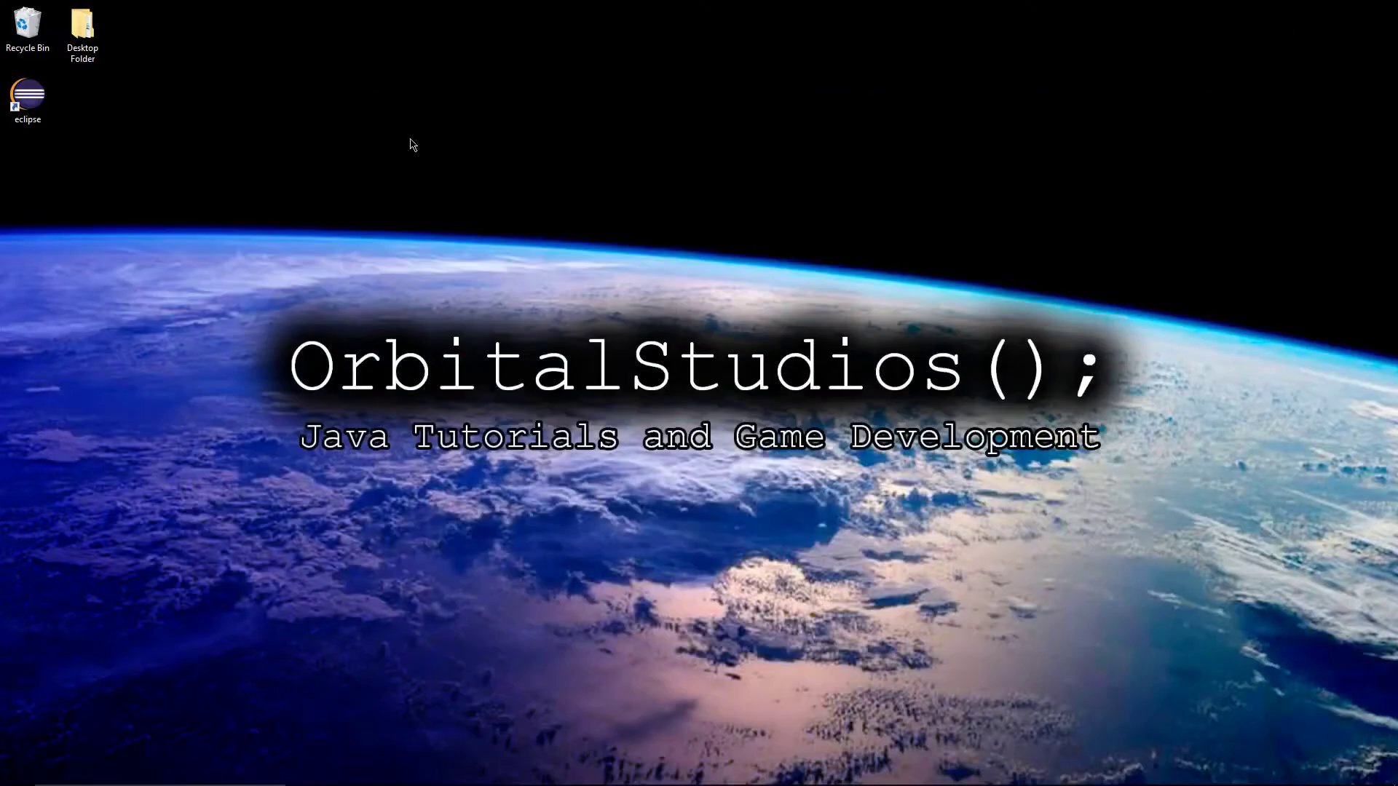
Launch GIMP by searching 'gimp' in Windows search.
mouse_move(641, 783)
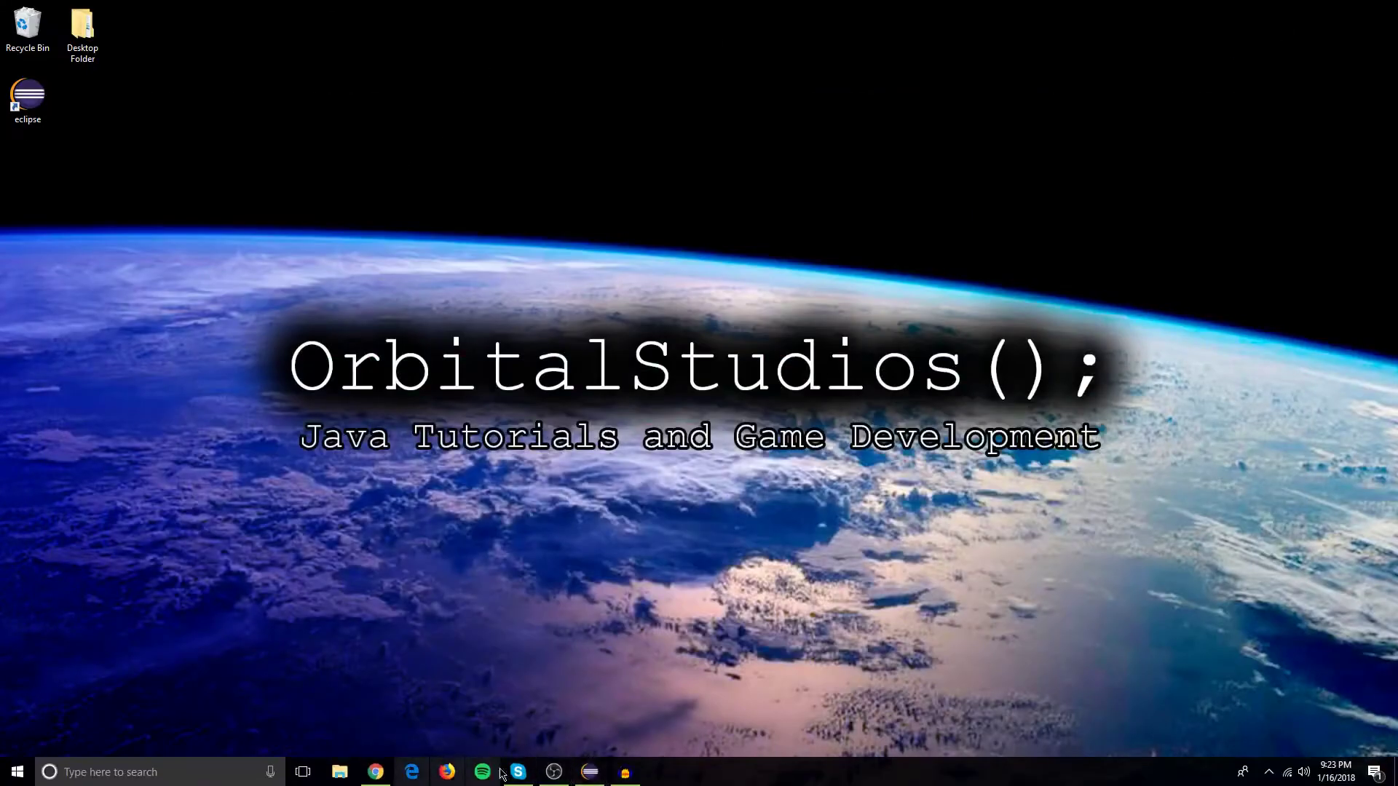
click(126, 772)
text(gimp)
key(Return)
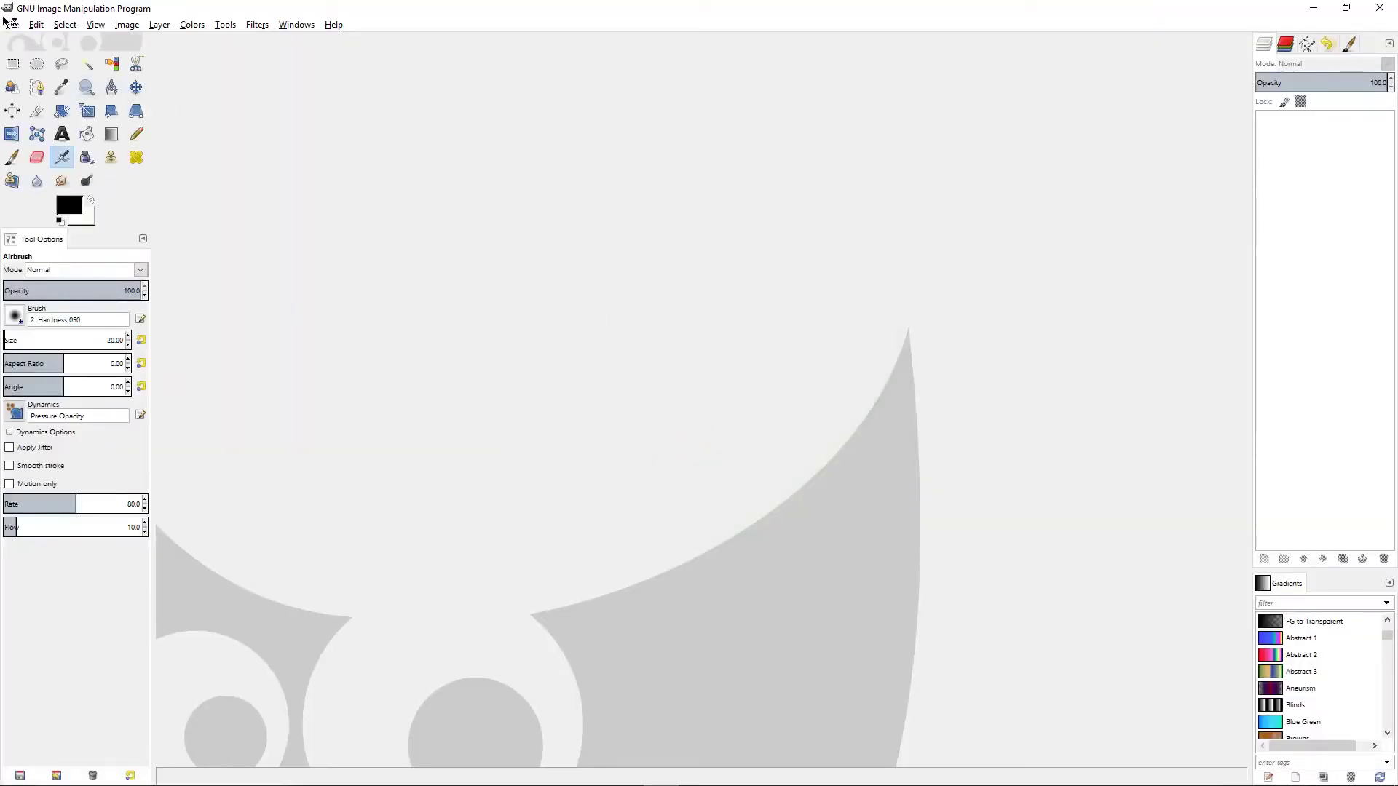
Create a new blank 1920 × 1080 image via File > New.
click(10, 23)
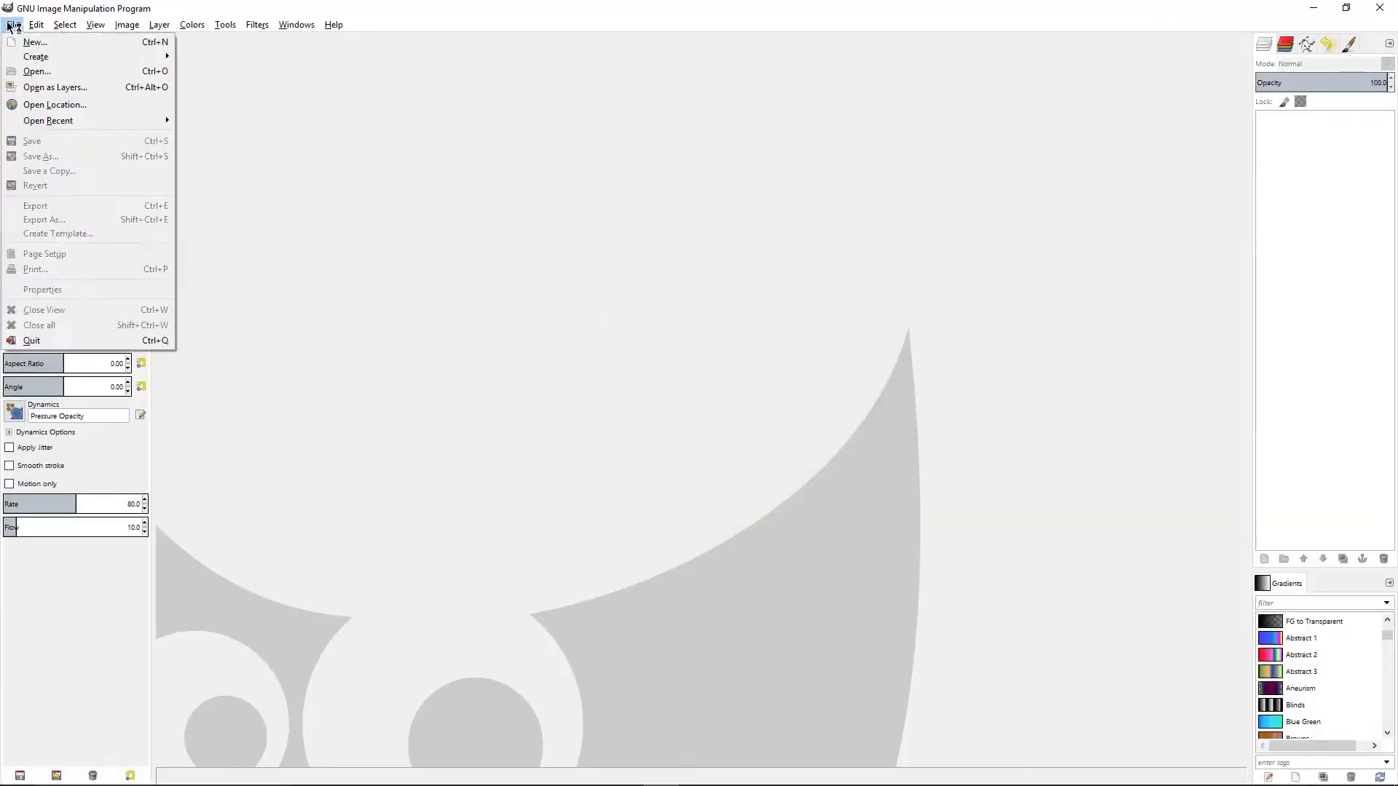
click(22, 41)
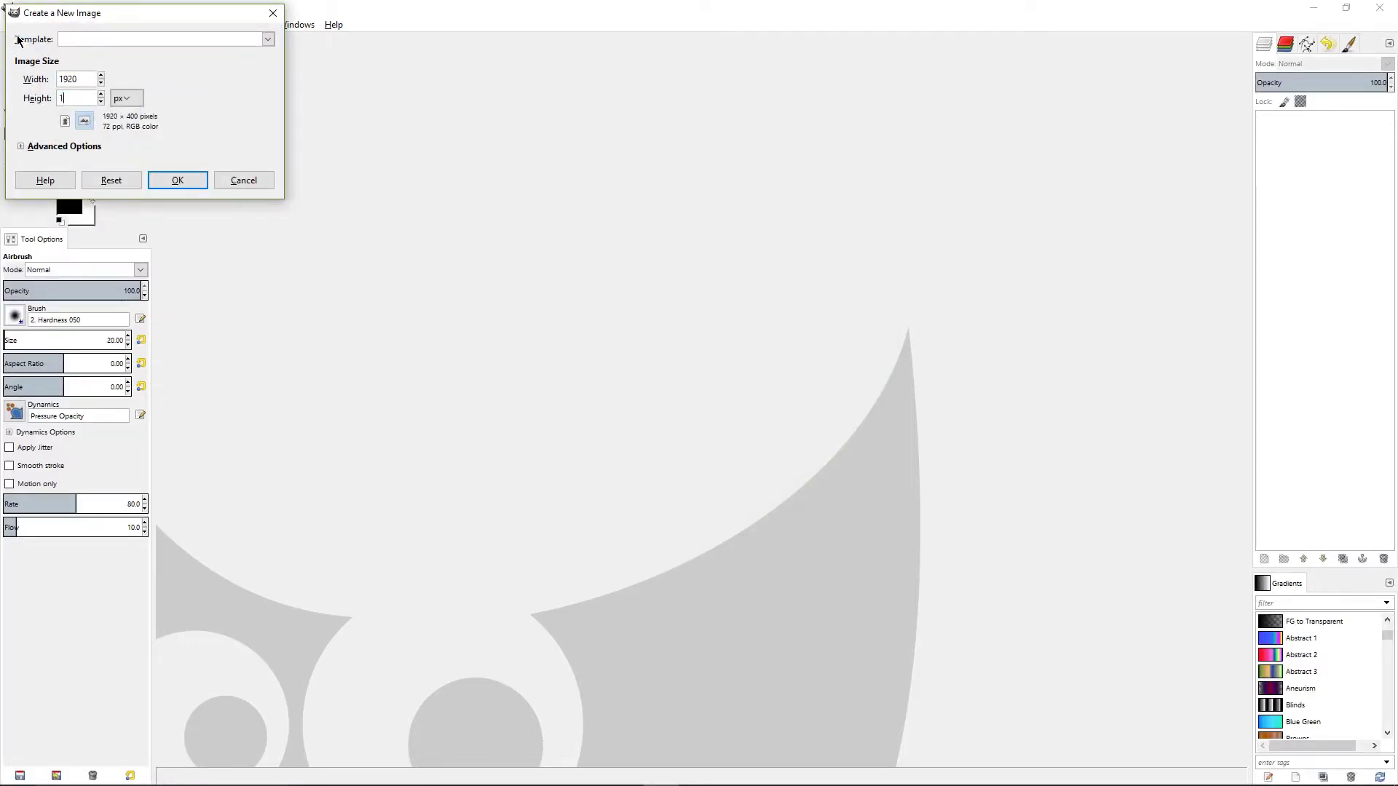
text(1080)
key(Return)
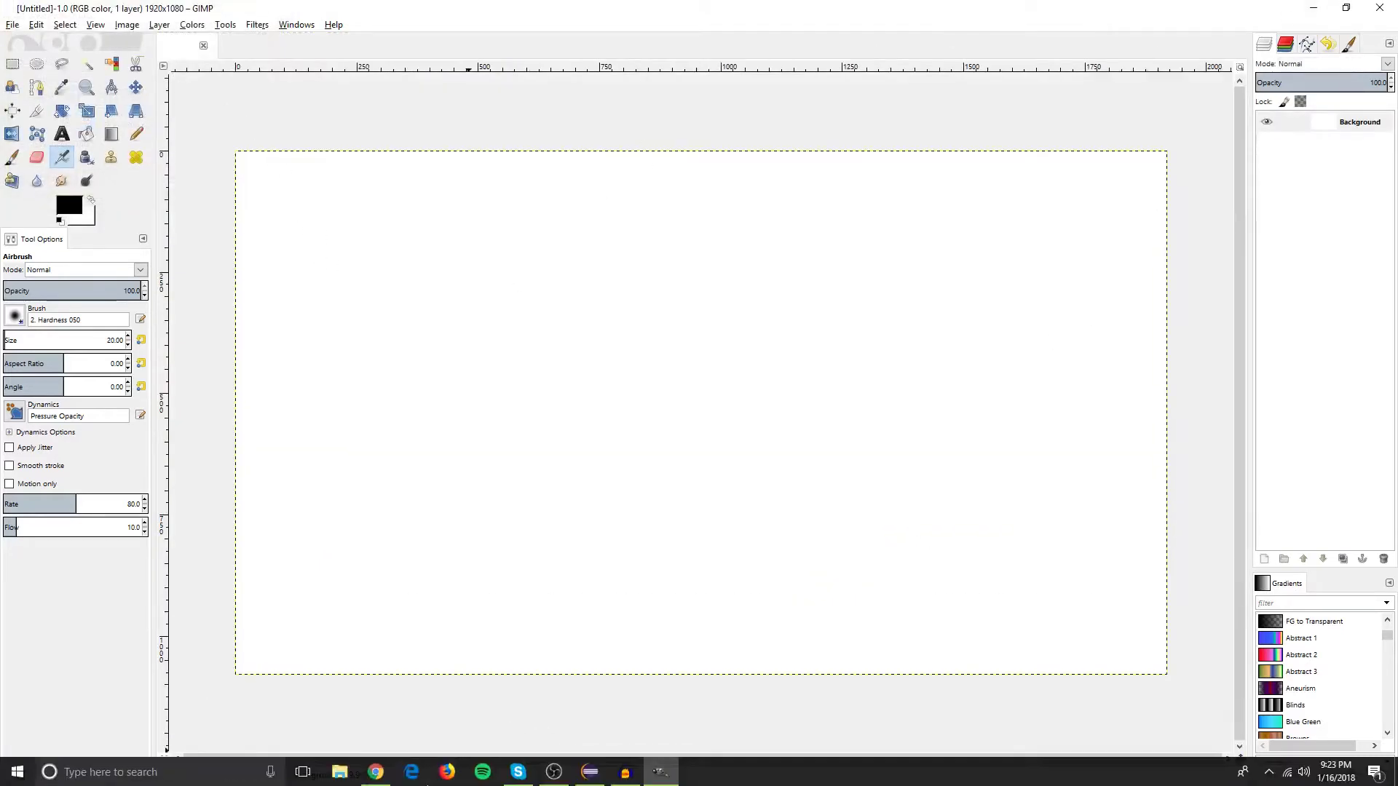
Snap Chrome to a screen corner and drag WW2 Thumbnail.jpg onto the GIMP canvas as a layer.
click(376, 772)
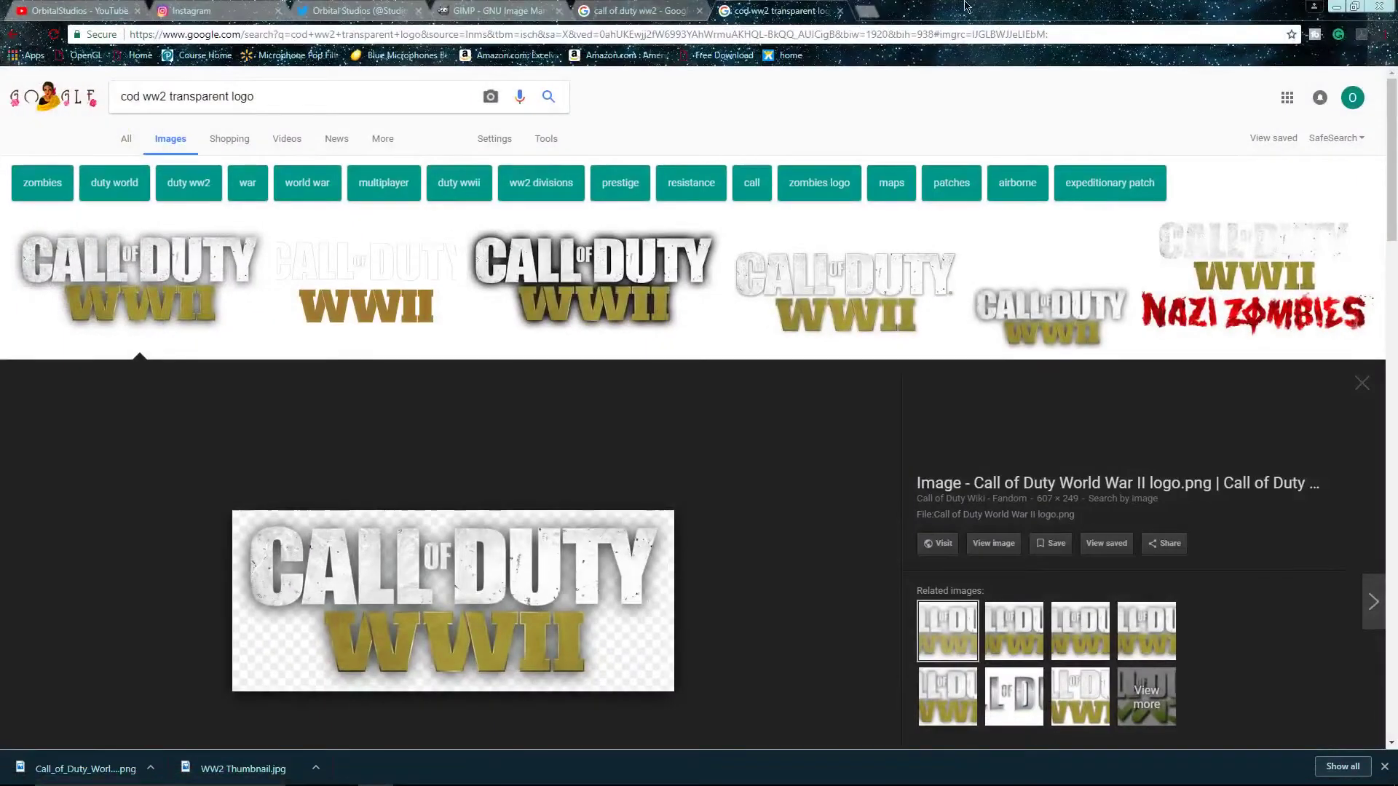
key(super+Right)
key(super+Up)
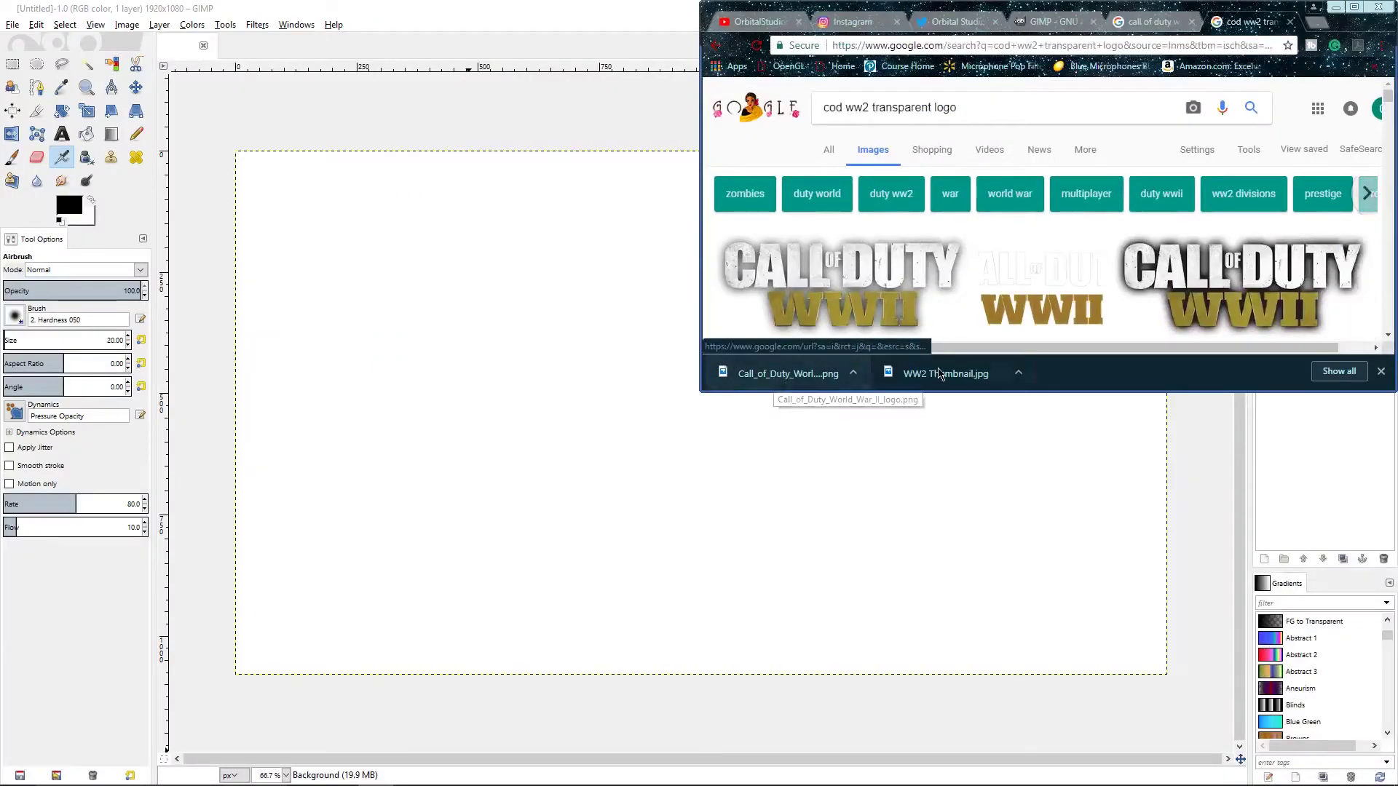
drag(945, 373, 653, 408)
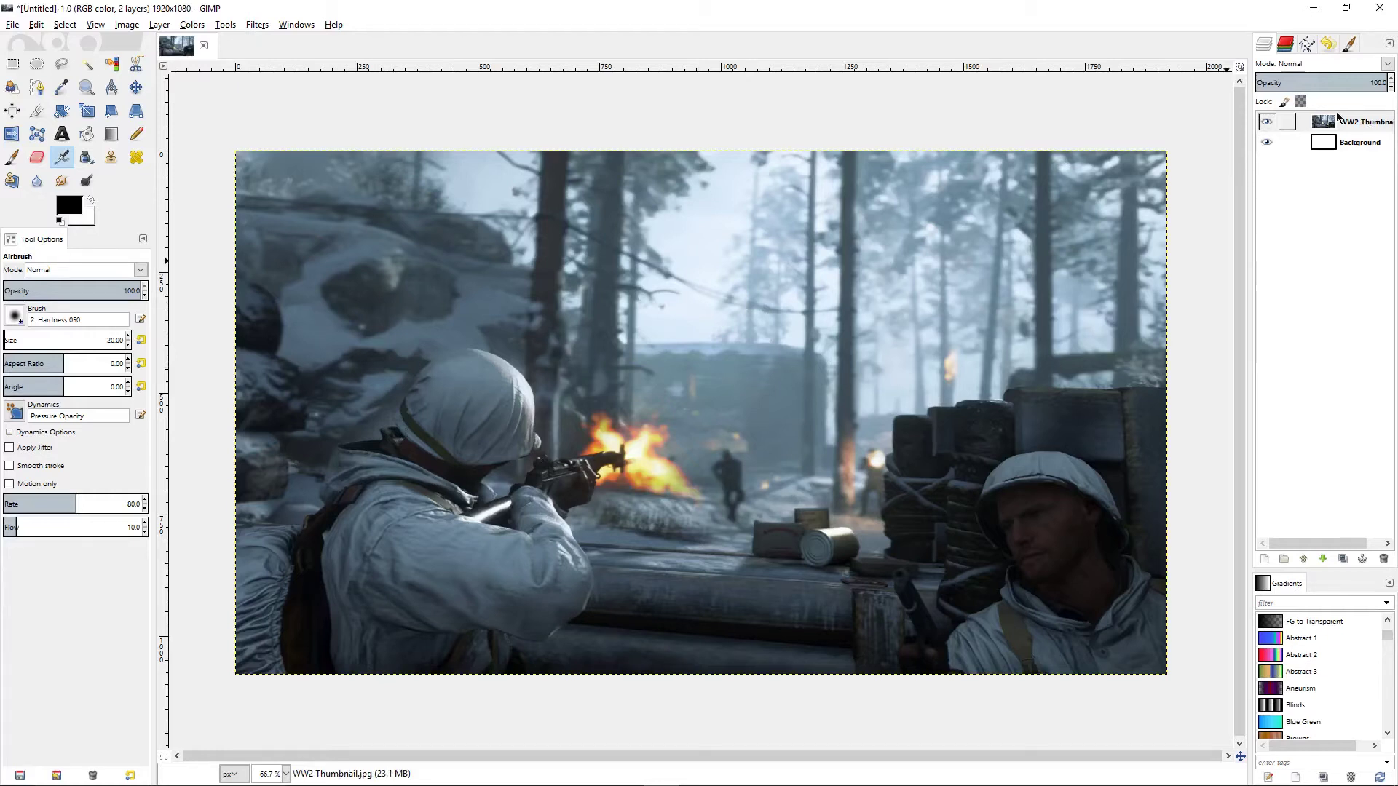
Drag an Overlay-mode blue-to-dark-blue gradient diagonally across the WW2 screenshot.
click(111, 134)
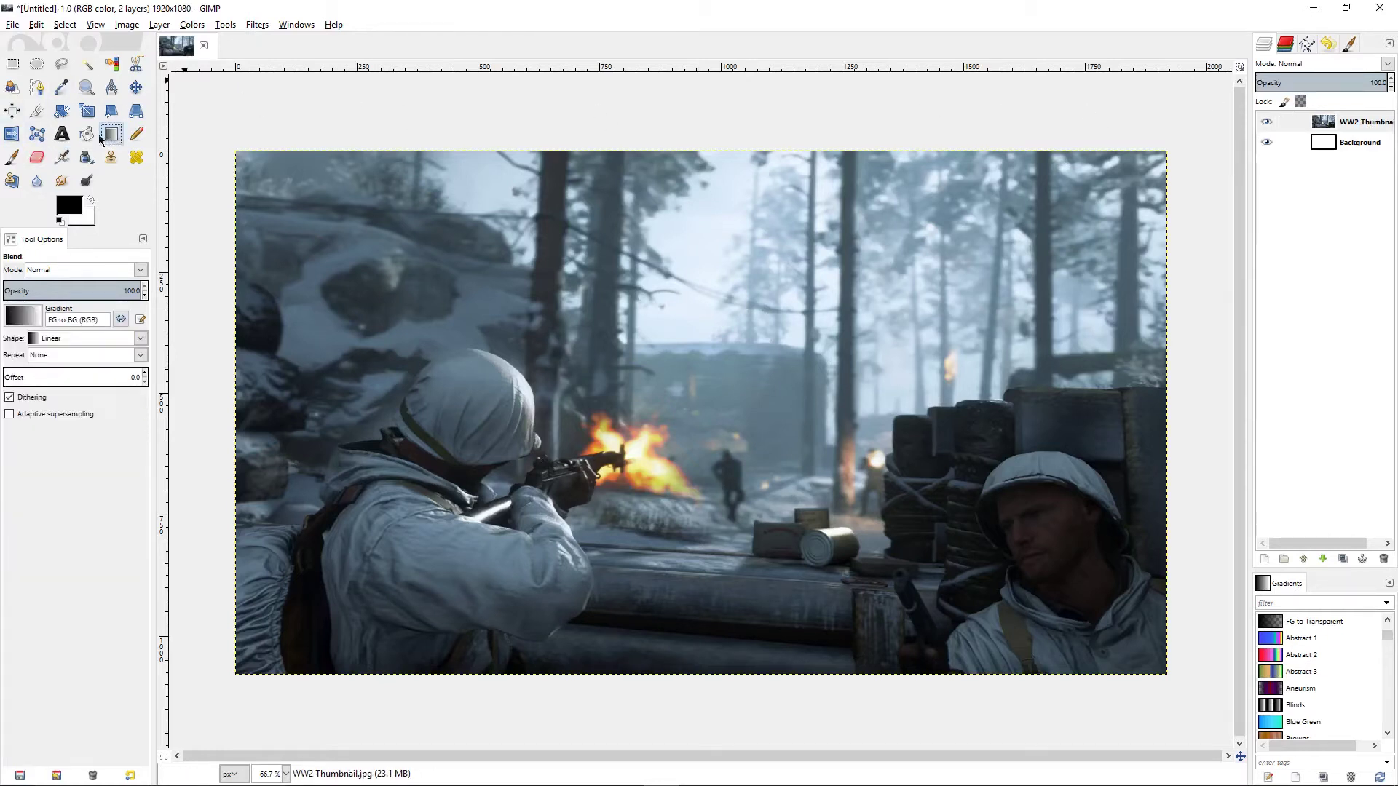
click(135, 271)
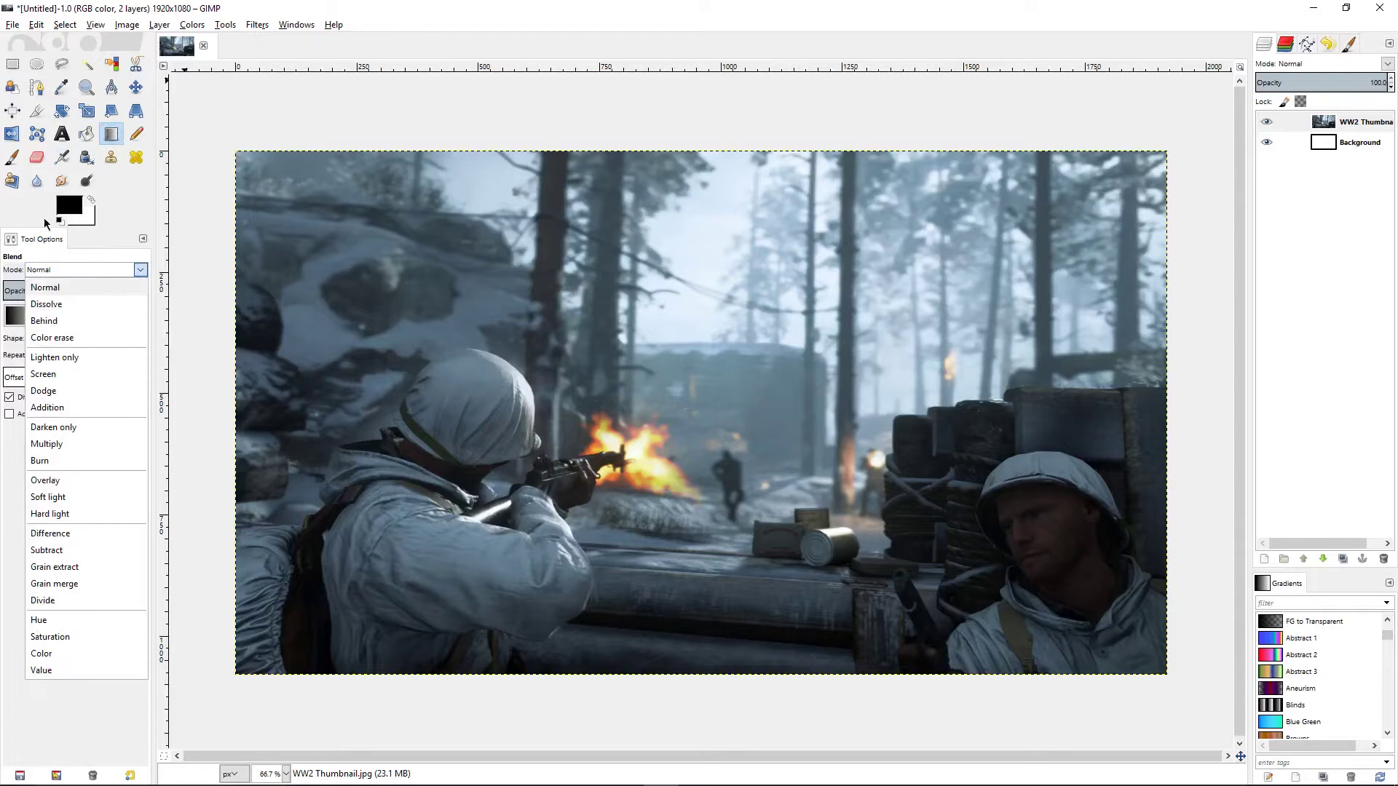
click(48, 481)
click(73, 210)
click(220, 273)
click(190, 329)
click(90, 225)
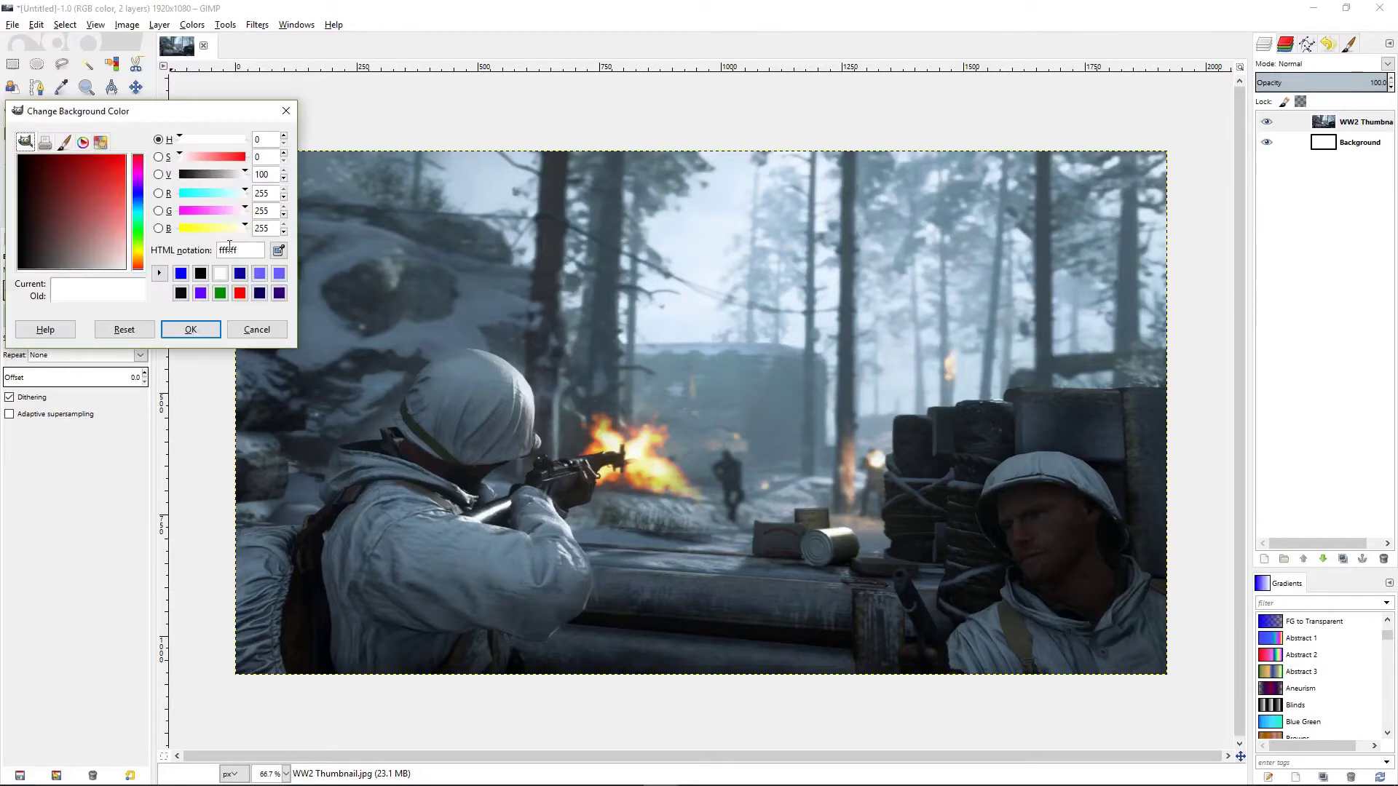
click(220, 276)
click(191, 329)
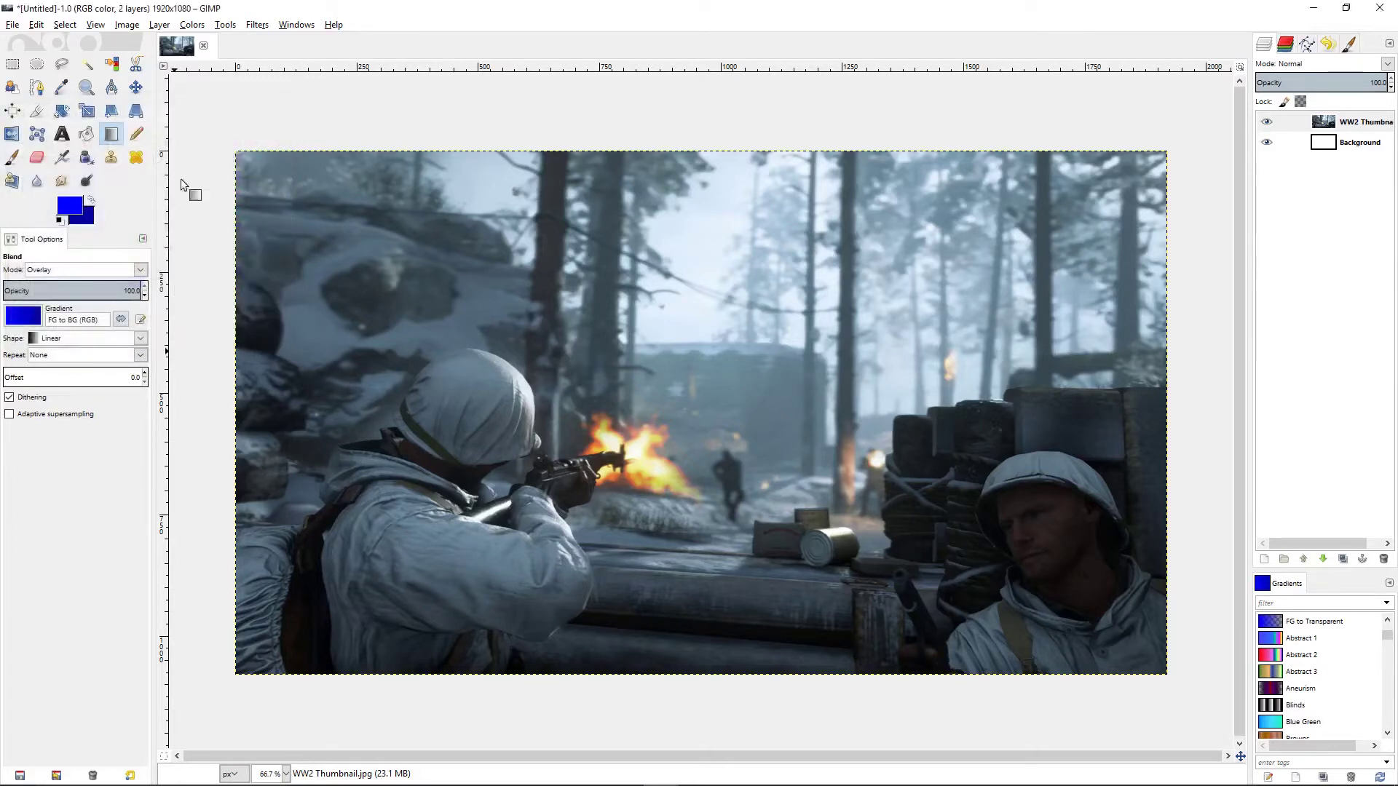
drag(245, 701, 724, 352)
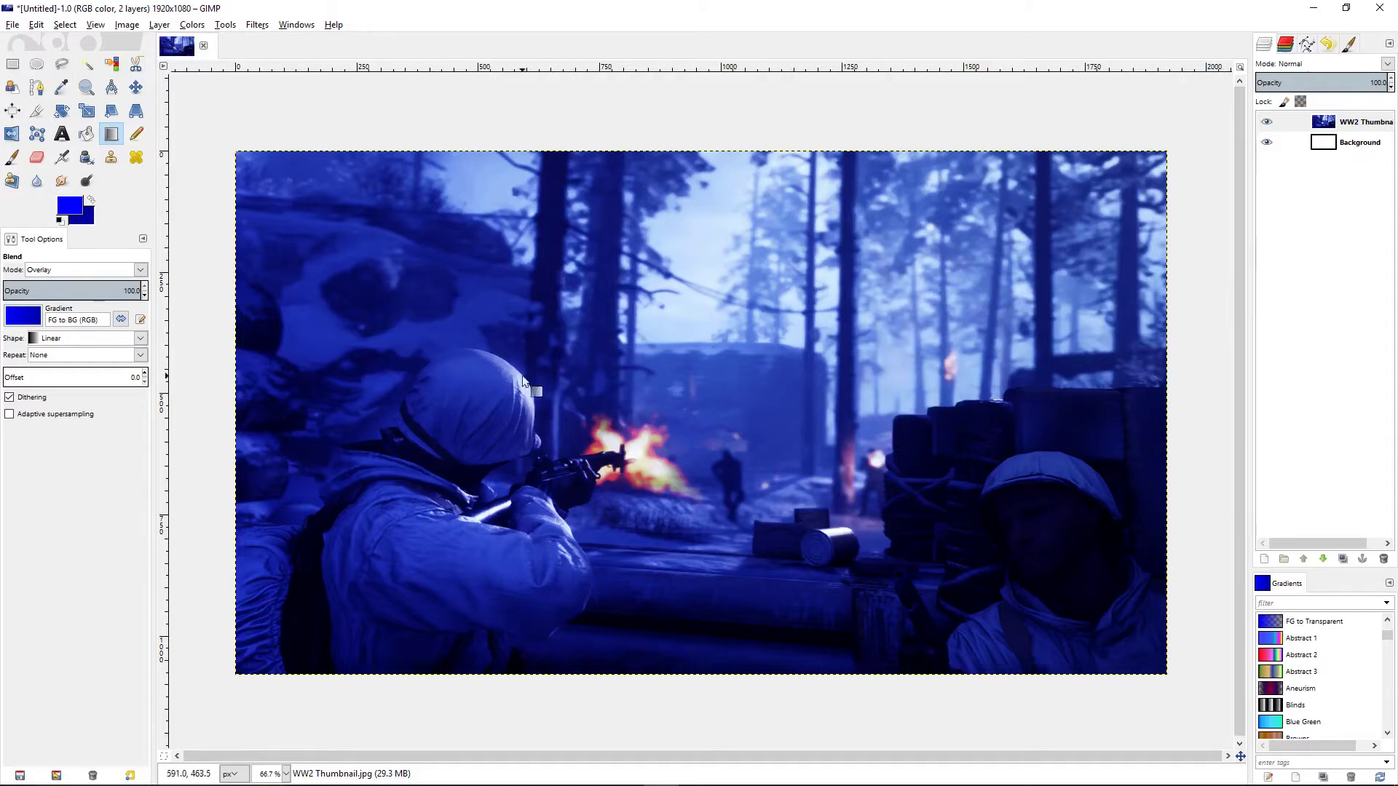
Type the HOW TO text in a box near the top-left and set it to Aldo the Apache.
click(62, 136)
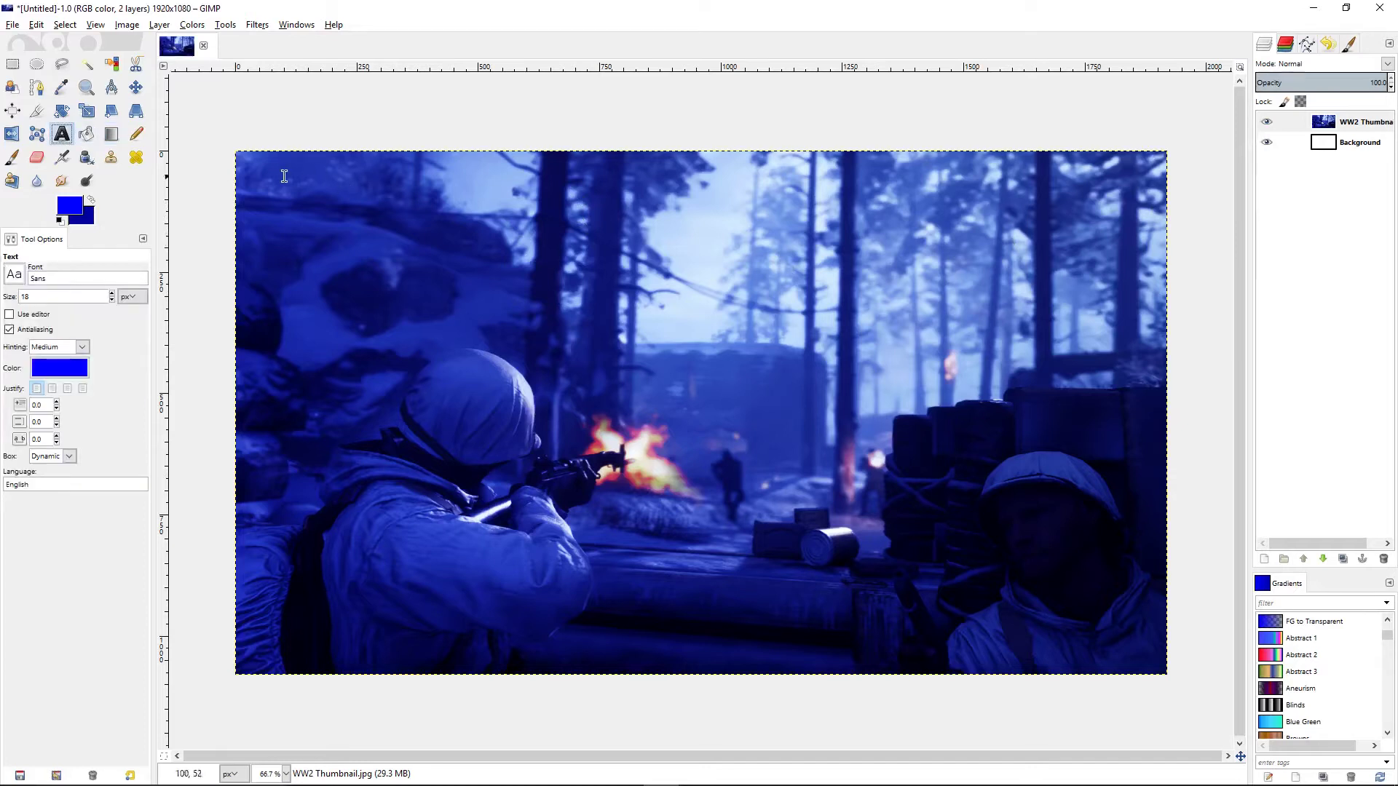
drag(268, 174, 526, 308)
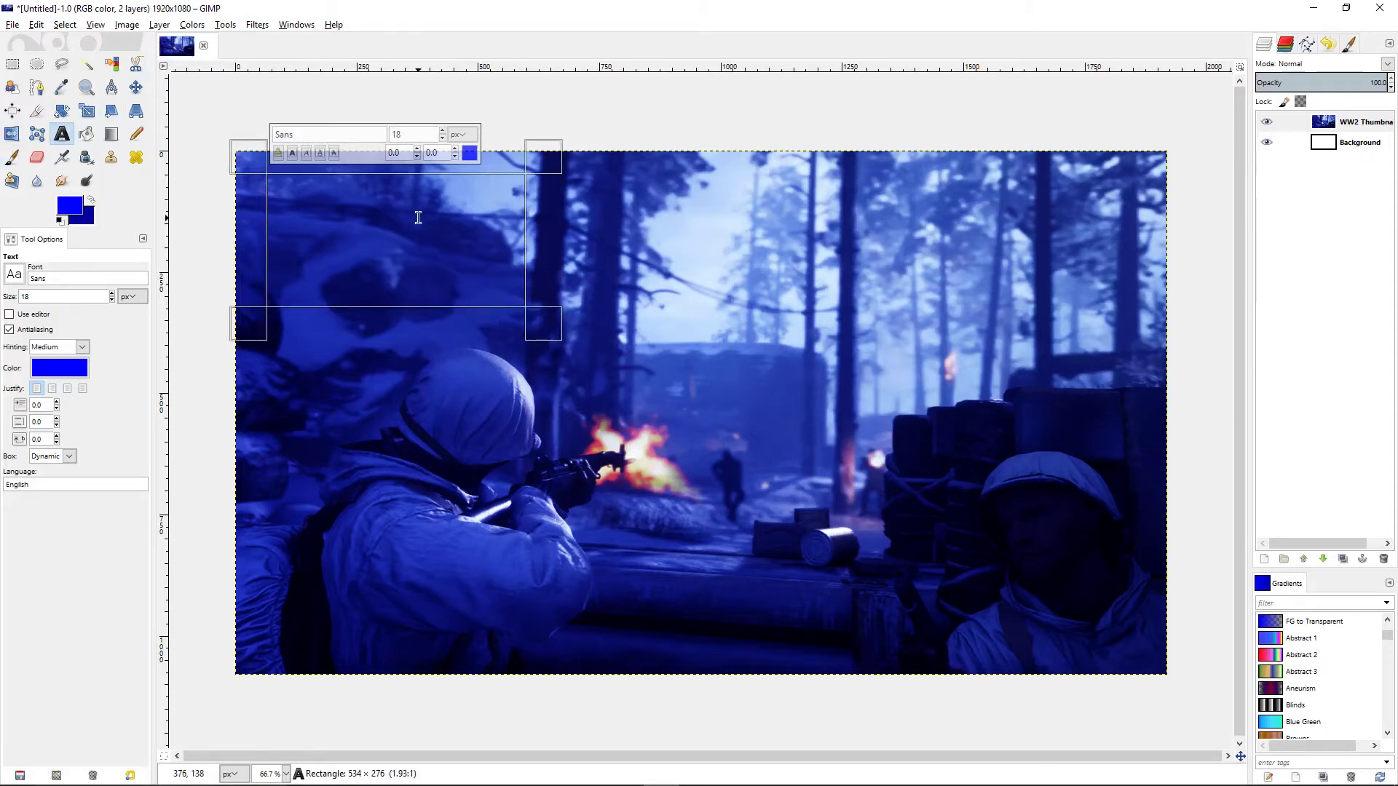
text(How To)
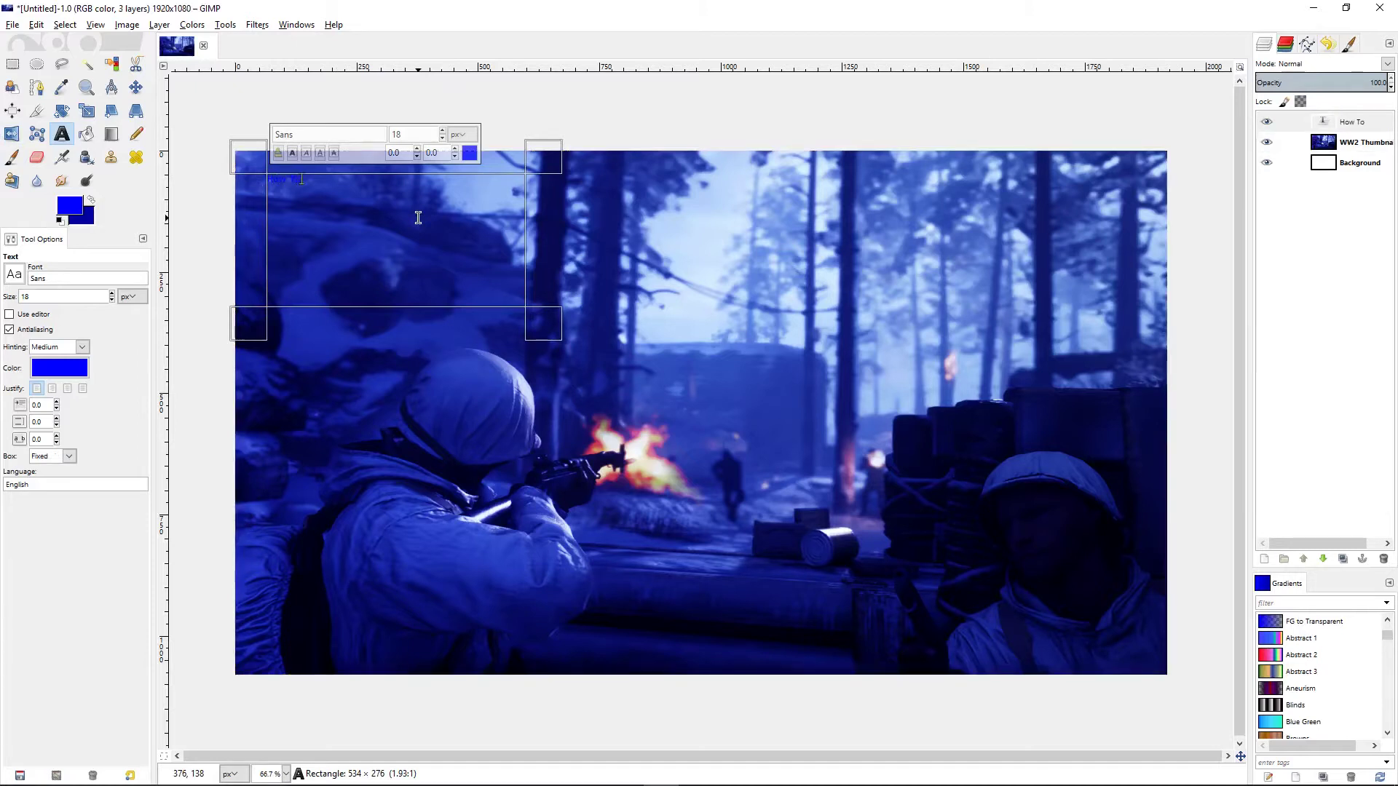
key(ctrl+a)
click(14, 275)
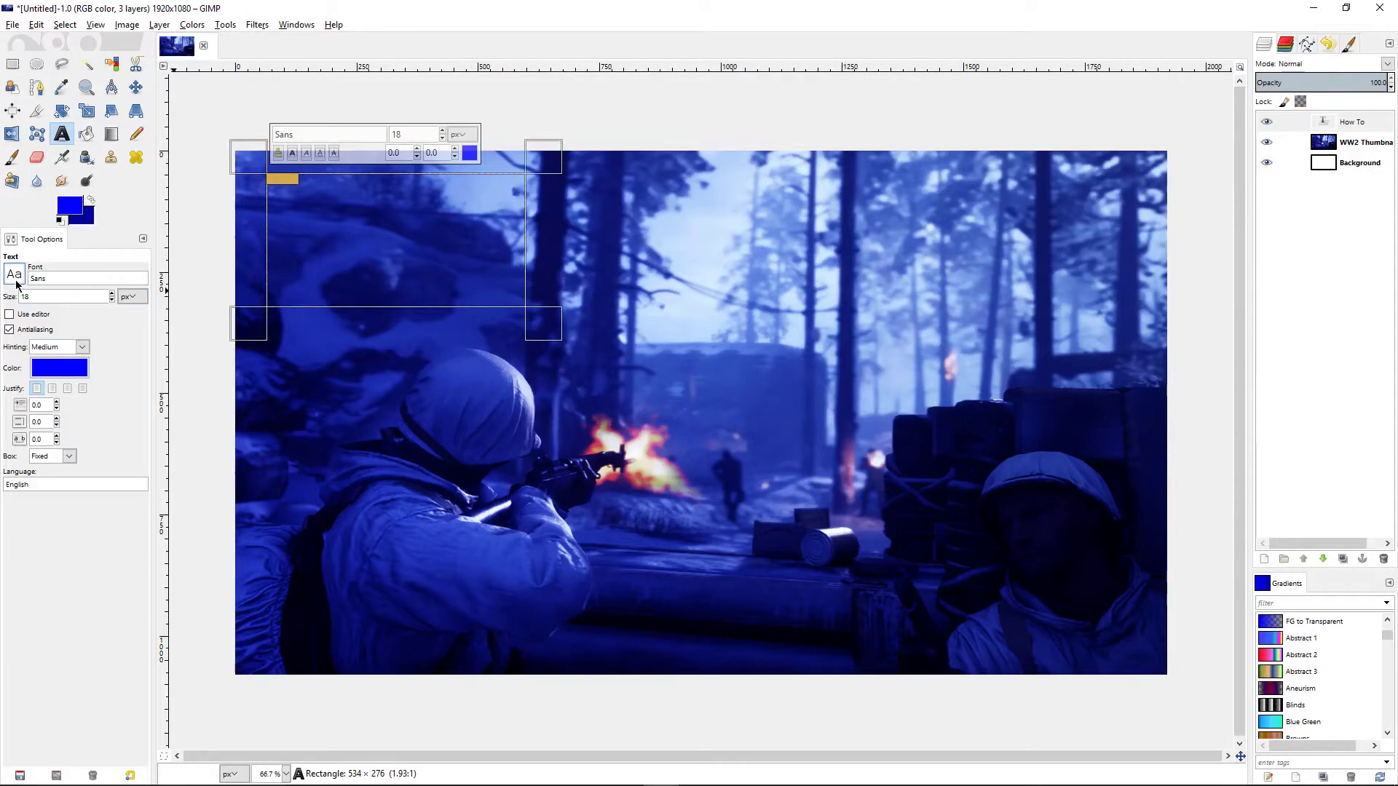
drag(126, 393, 131, 312)
scroll(107, 378, down, 4)
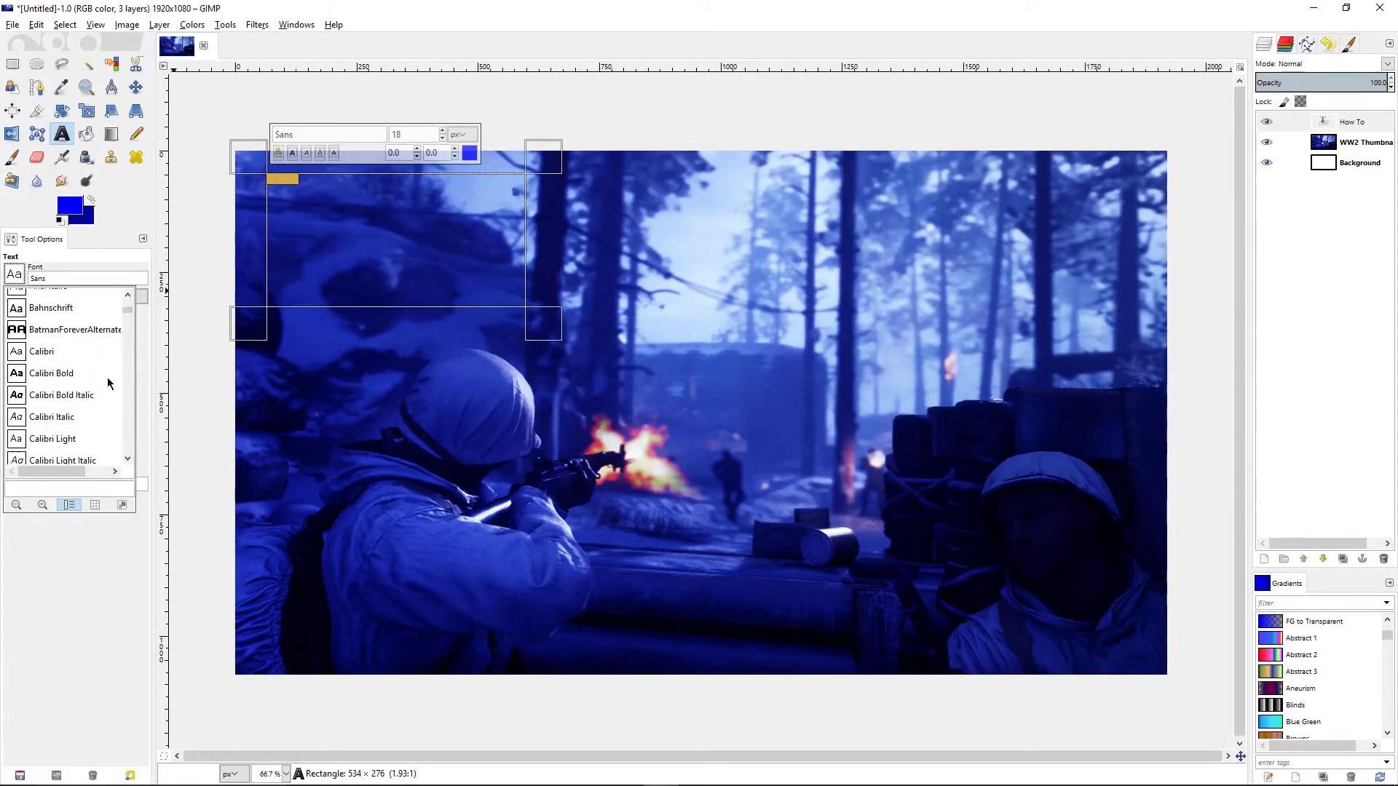
scroll(107, 384, up, 5)
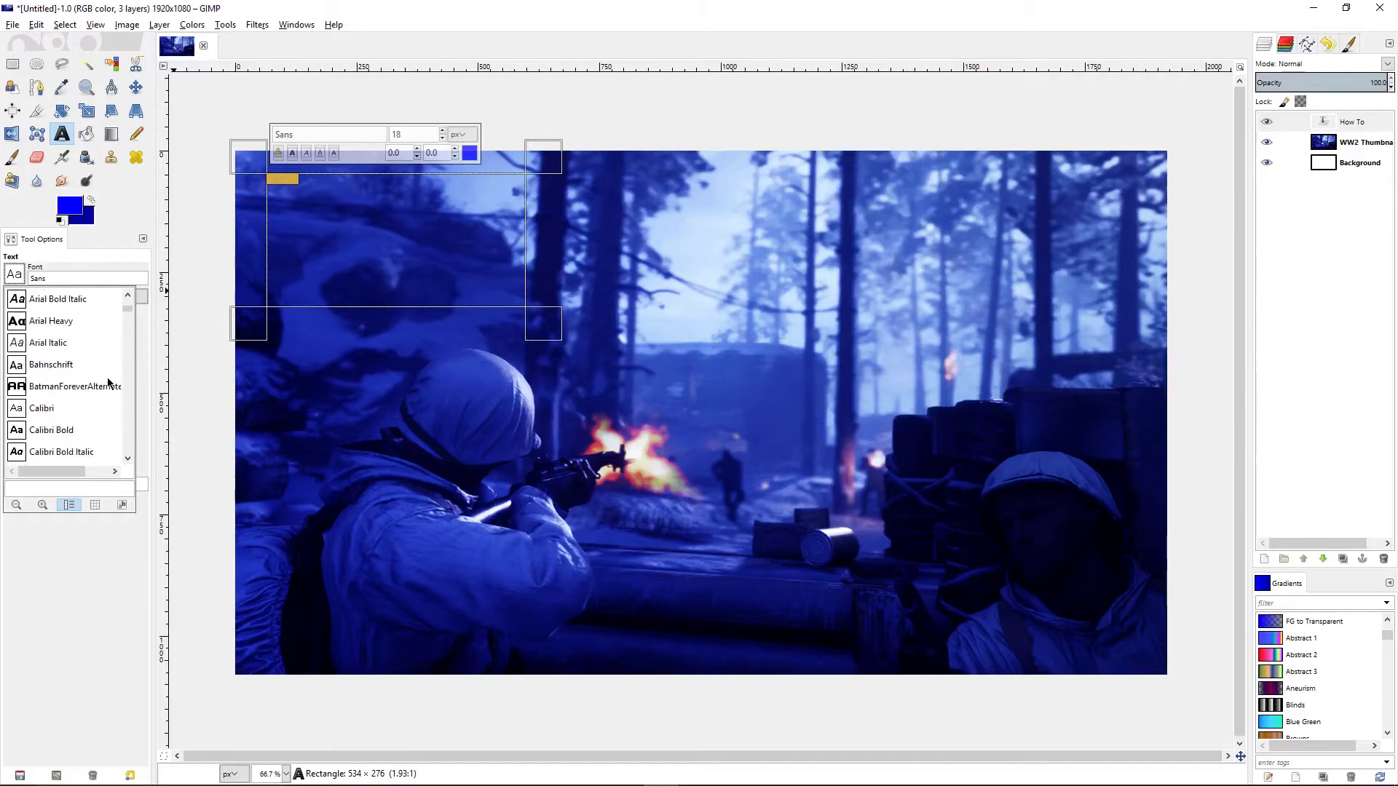
click(94, 346)
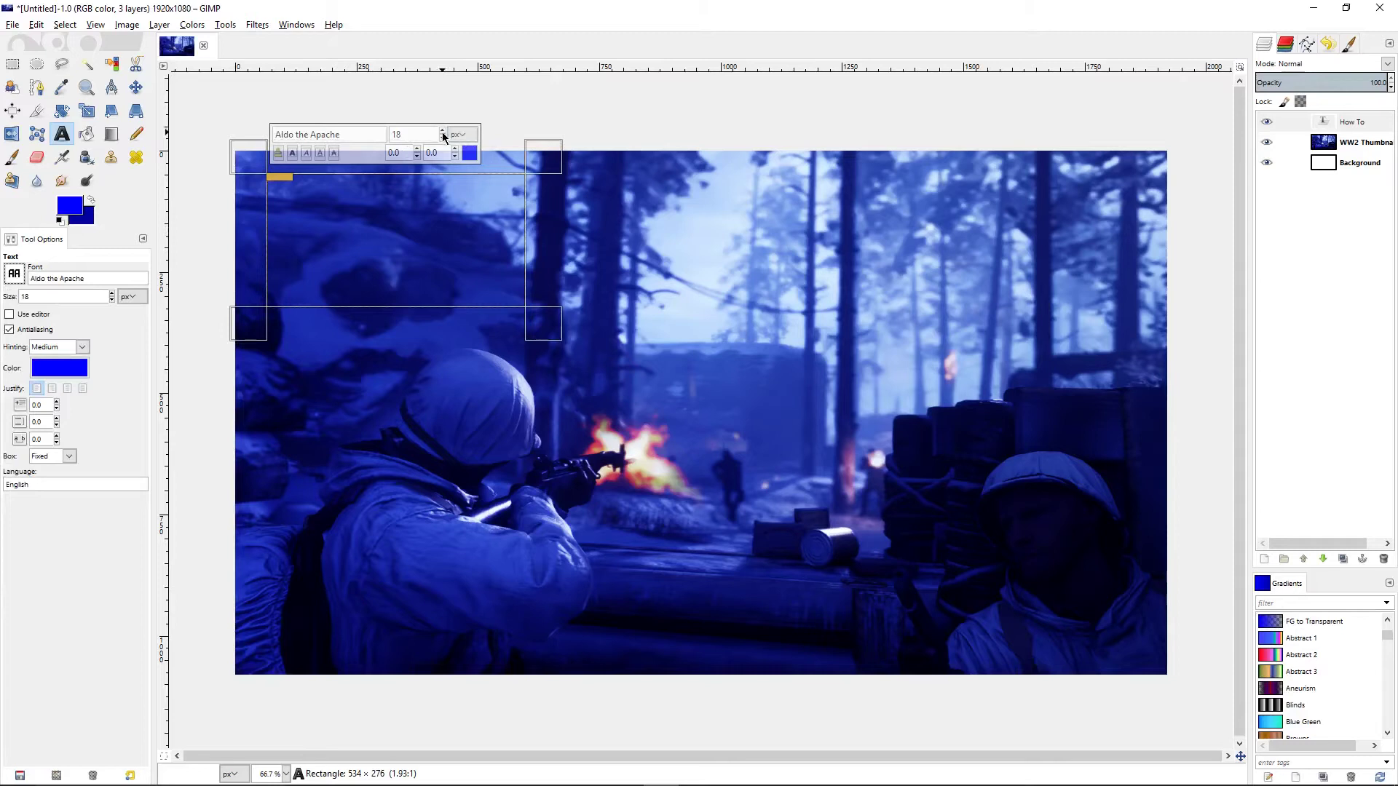
Enlarge the text to 172, put TO on a second line, and centre-align it.
drag(442, 133, 442, 134)
click(427, 204)
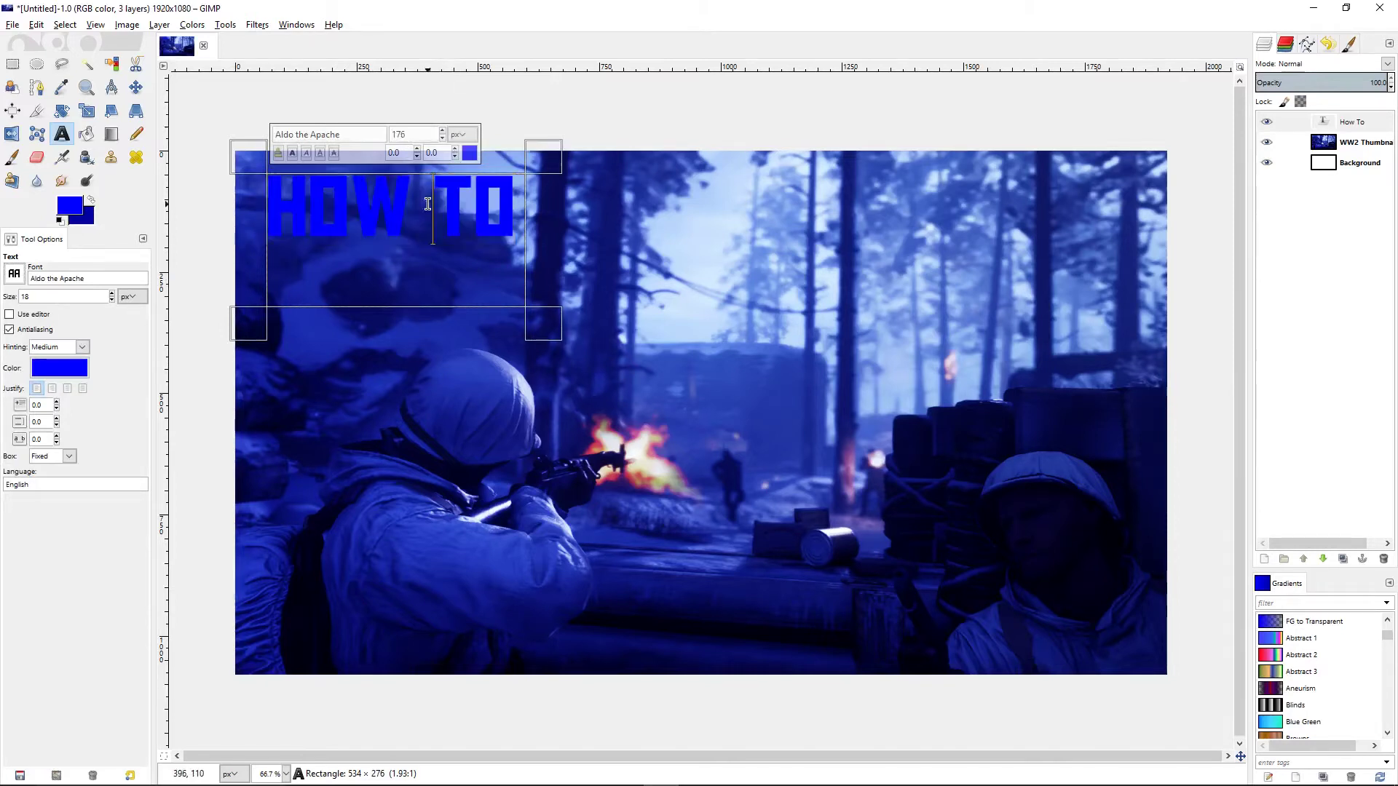
key(Return)
key(Return)
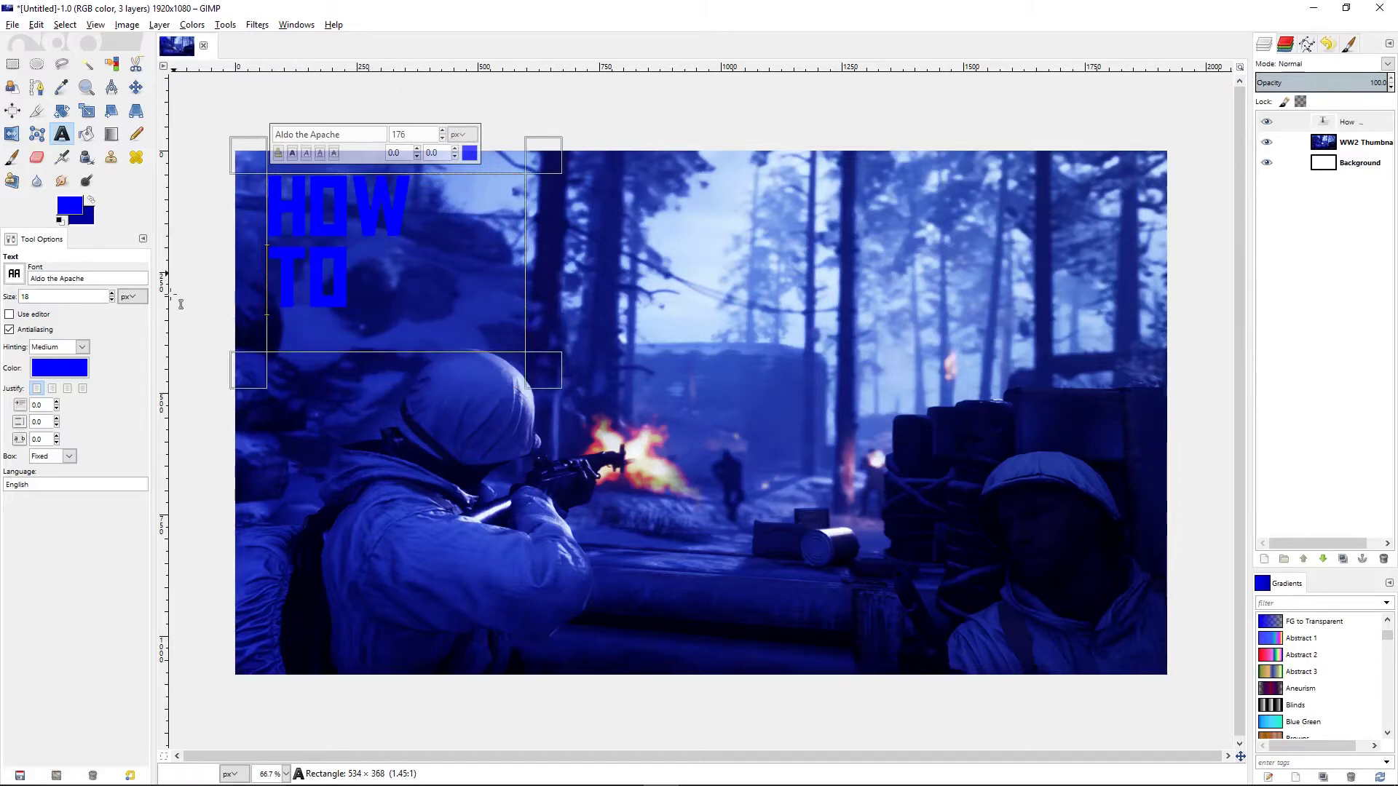
key(ctrl+a)
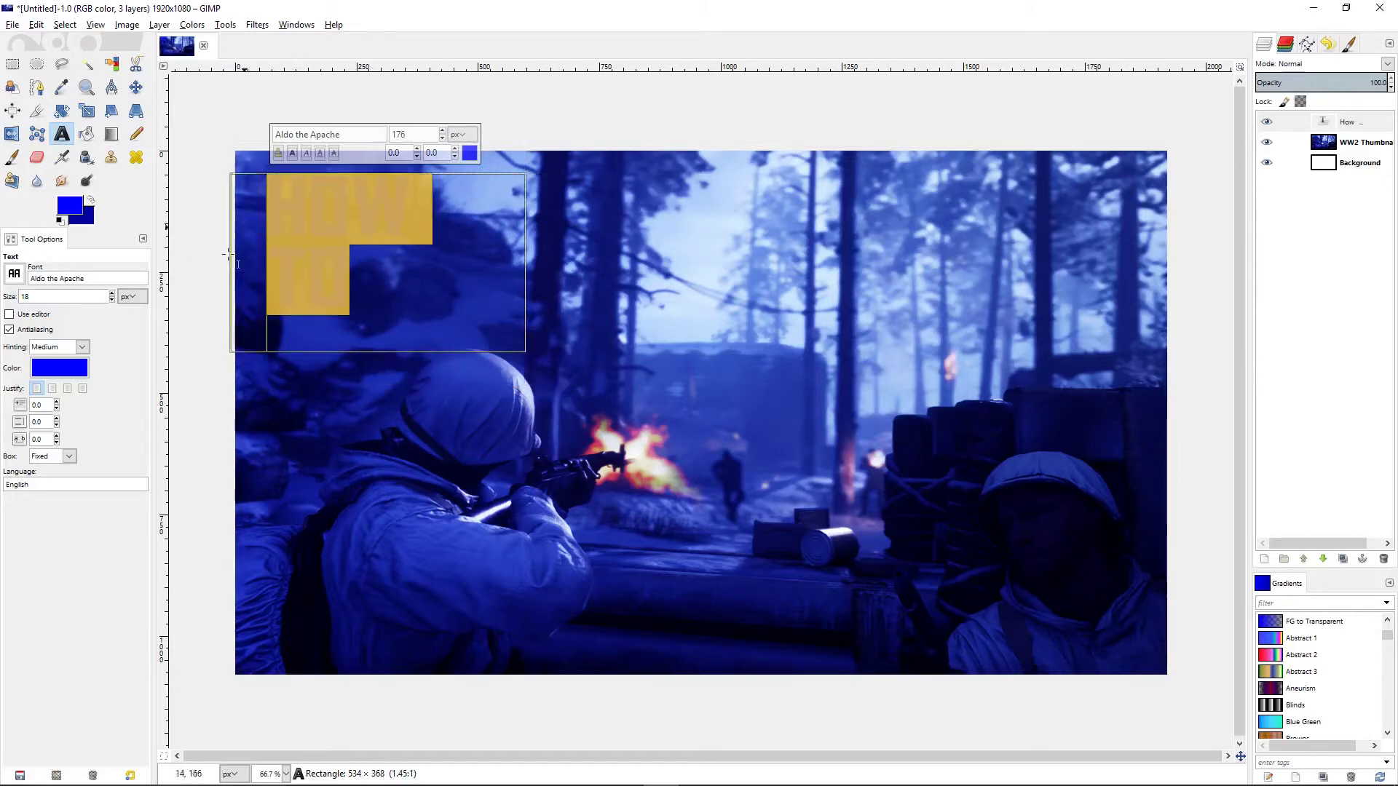
click(67, 390)
click(313, 218)
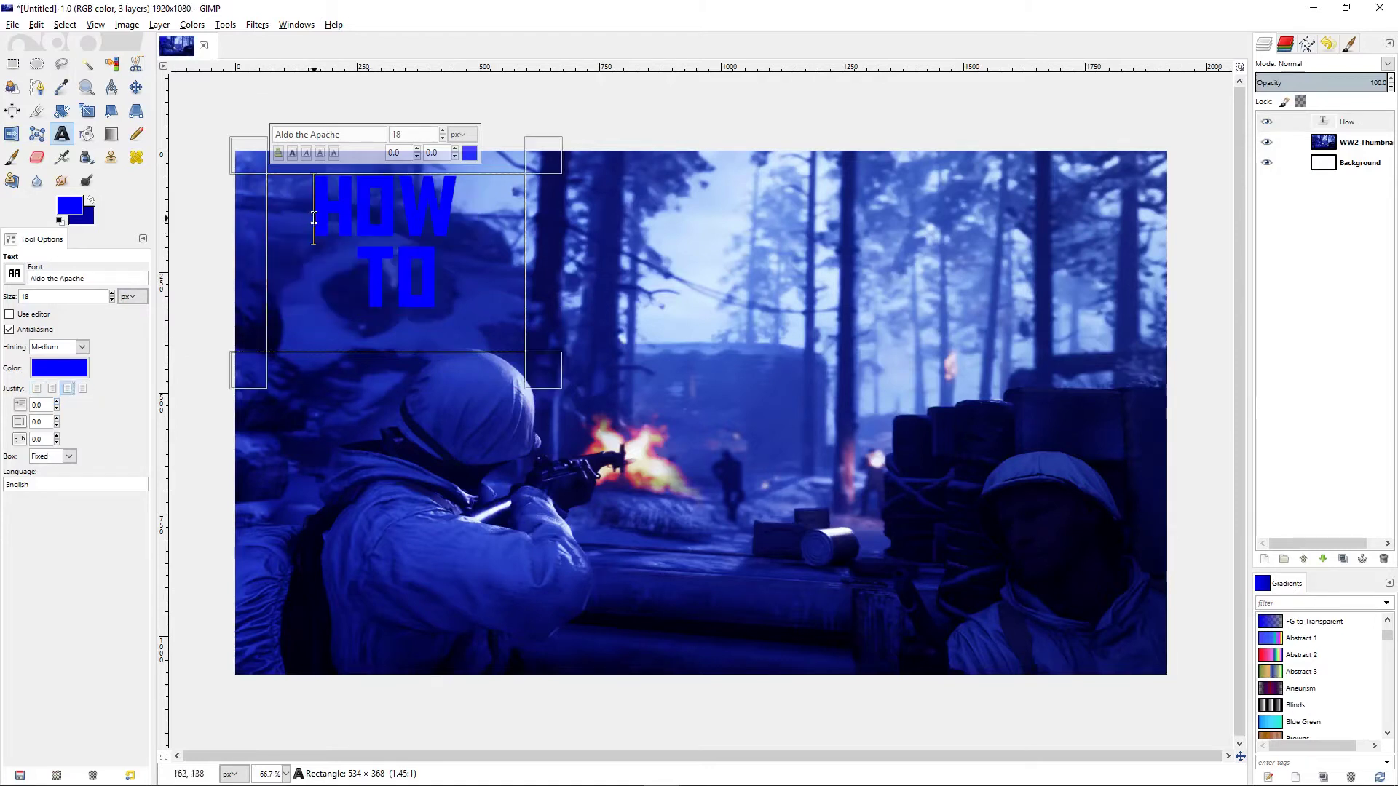
Reselect the HOW TO text and set its size to 200.
drag(314, 218, 450, 297)
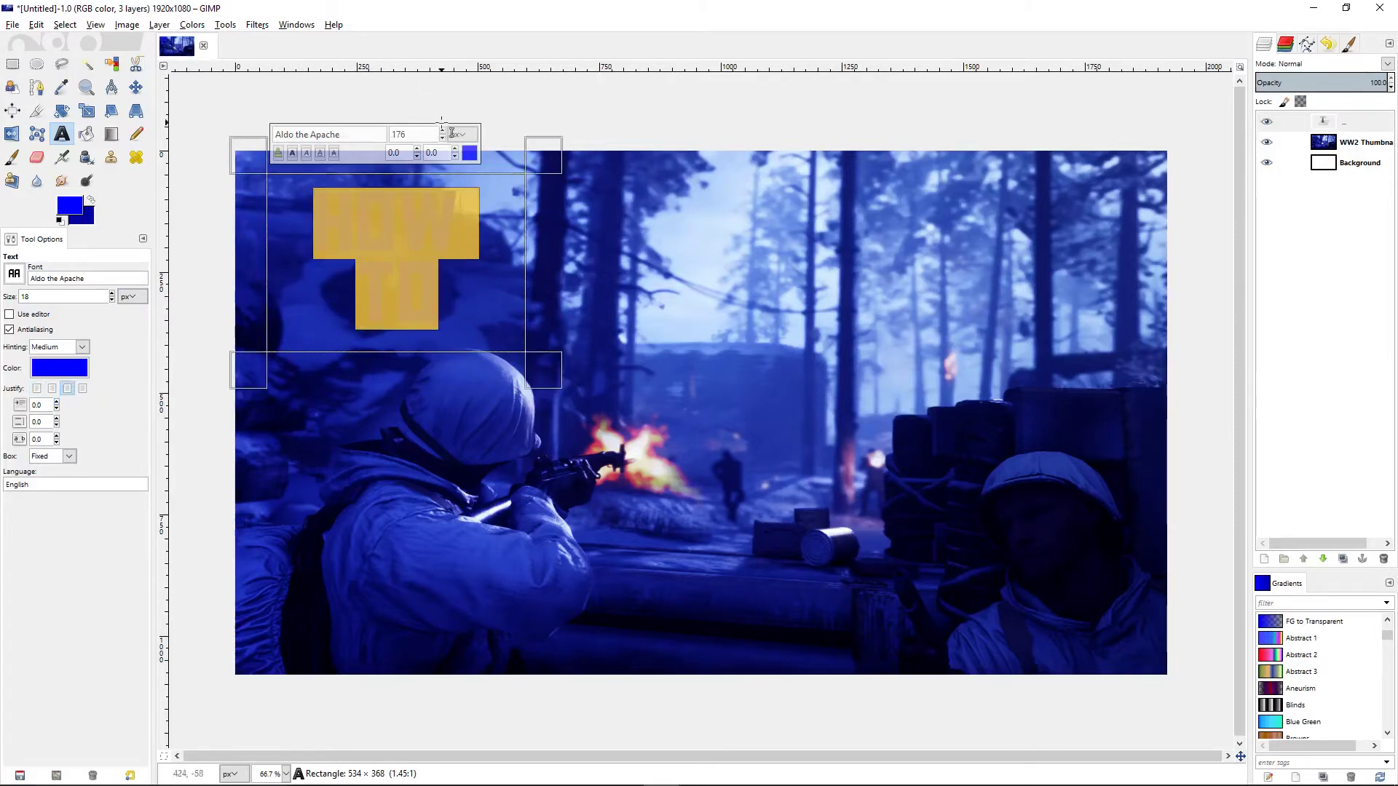
click(430, 399)
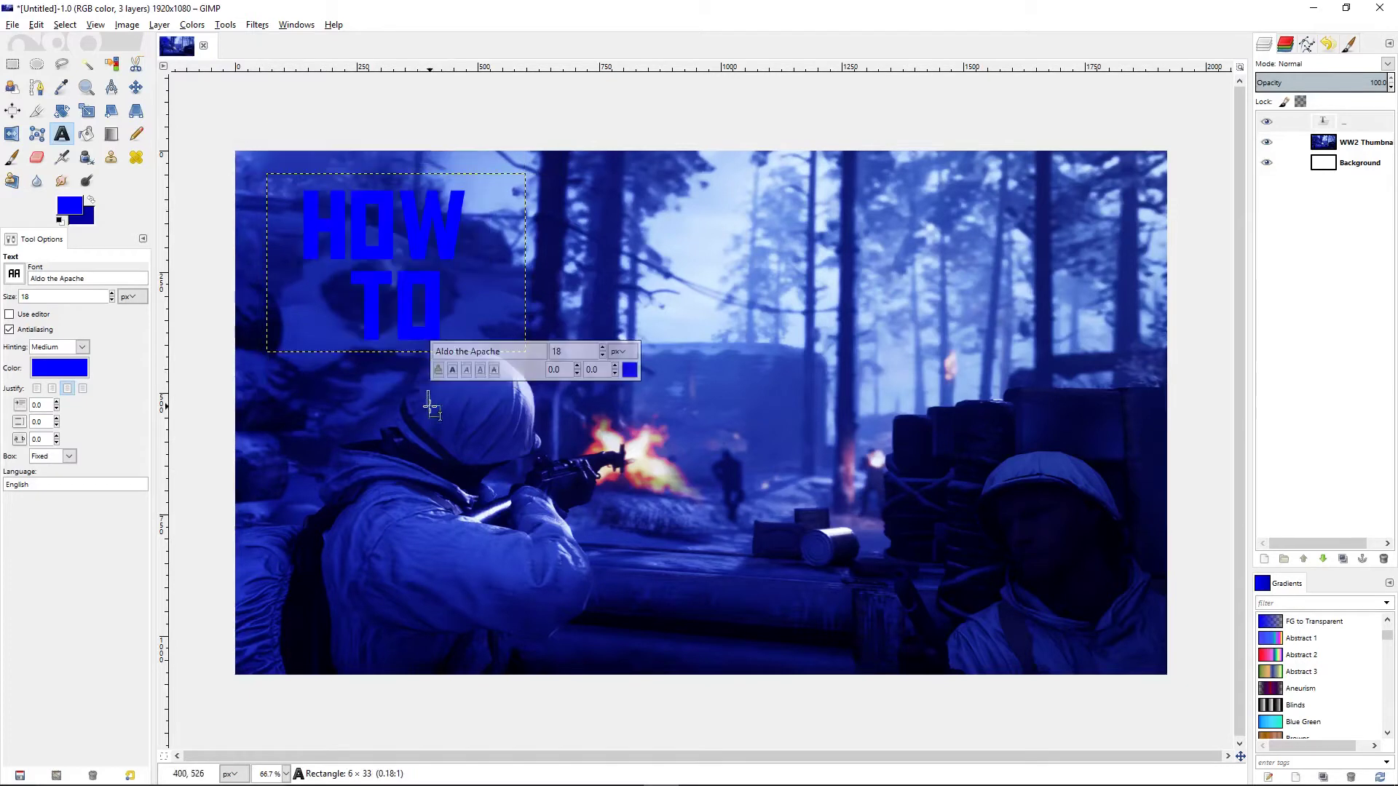
click(407, 292)
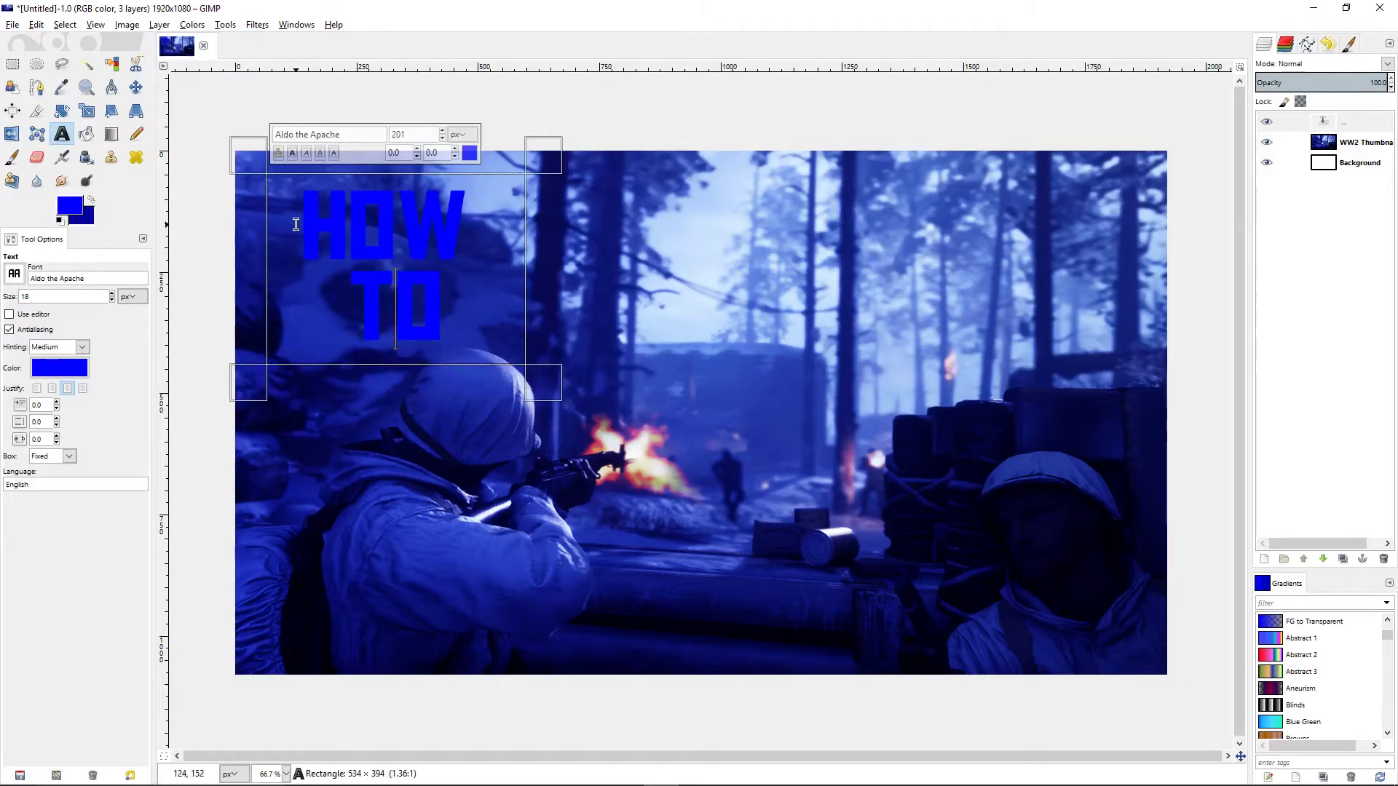
drag(297, 223, 490, 299)
click(442, 139)
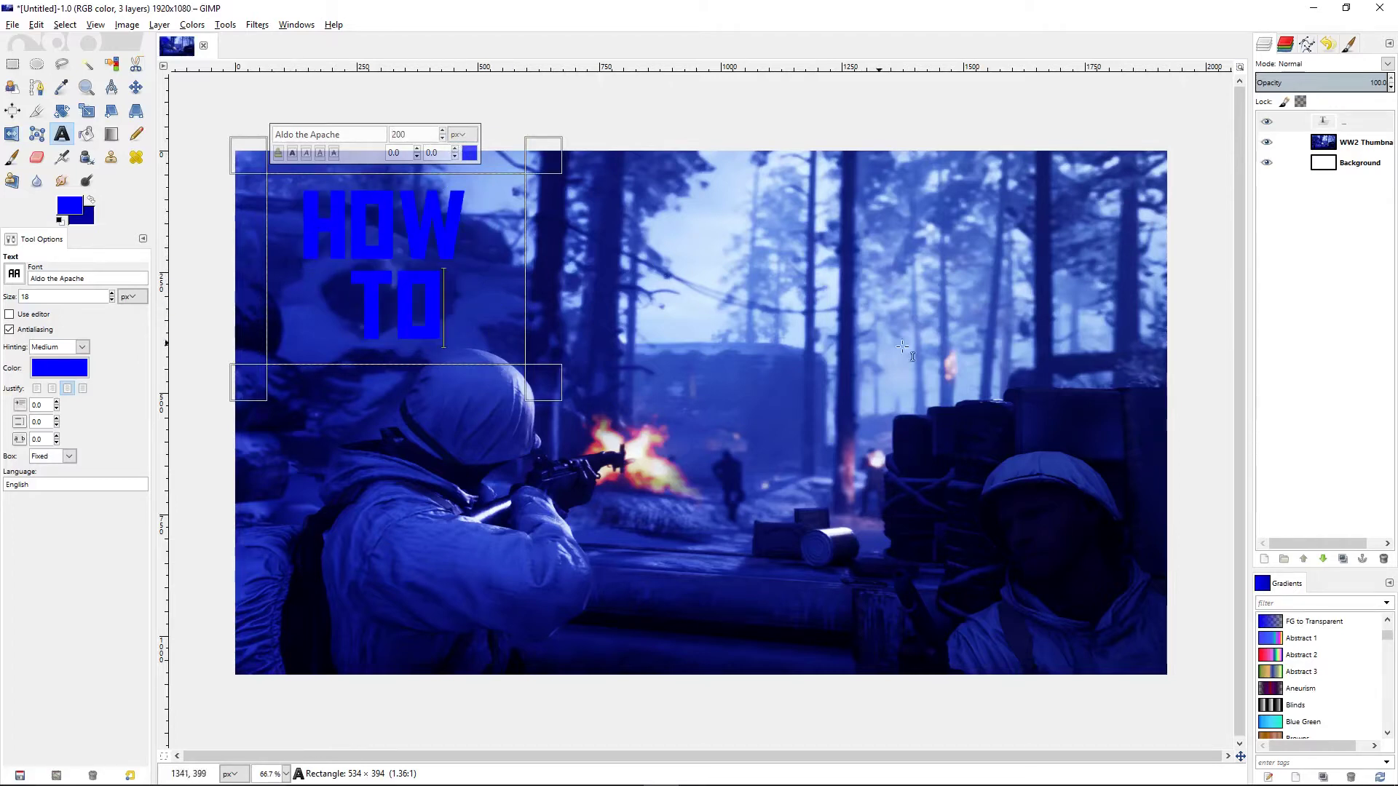
click(1387, 163)
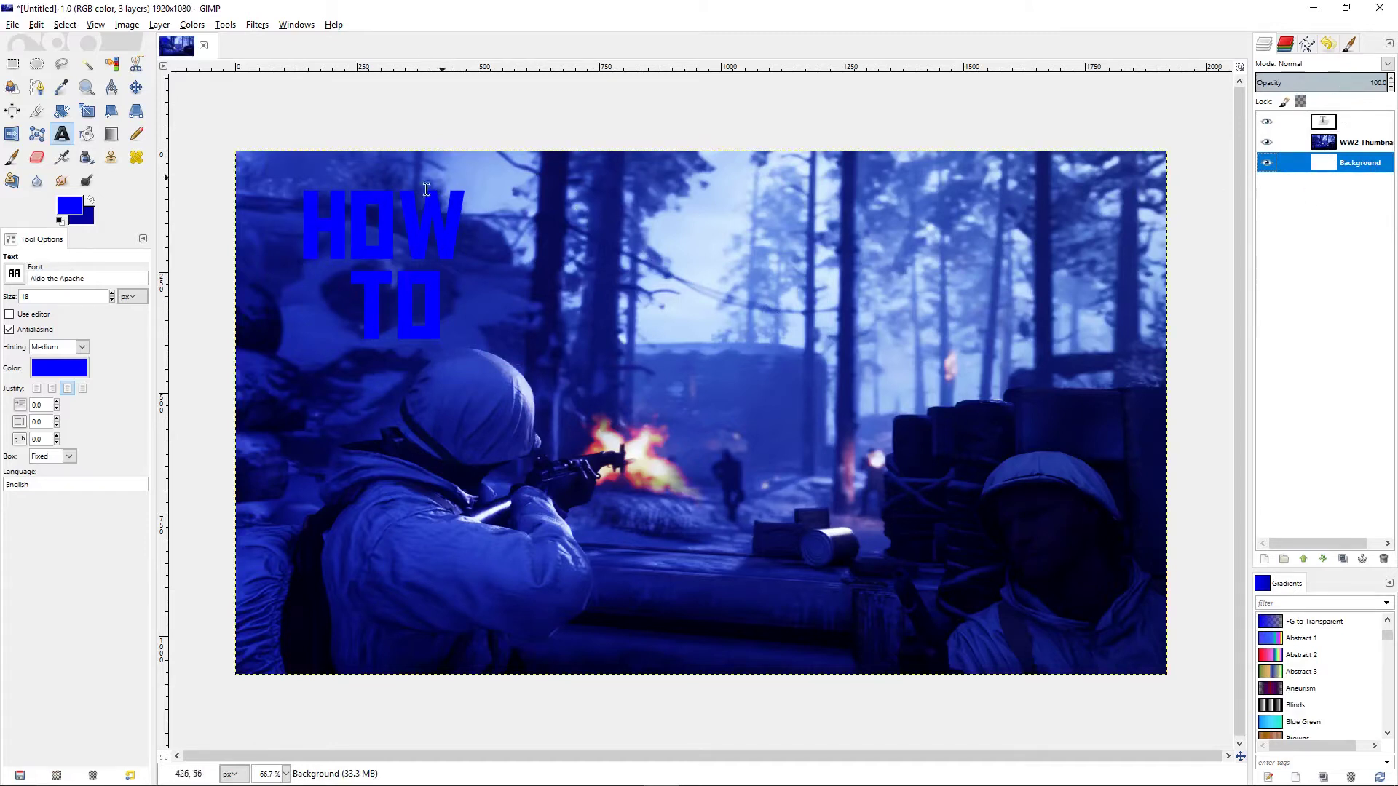
Select the HOW TO letter shapes with Alpha to Selection on the text layer.
click(1367, 122)
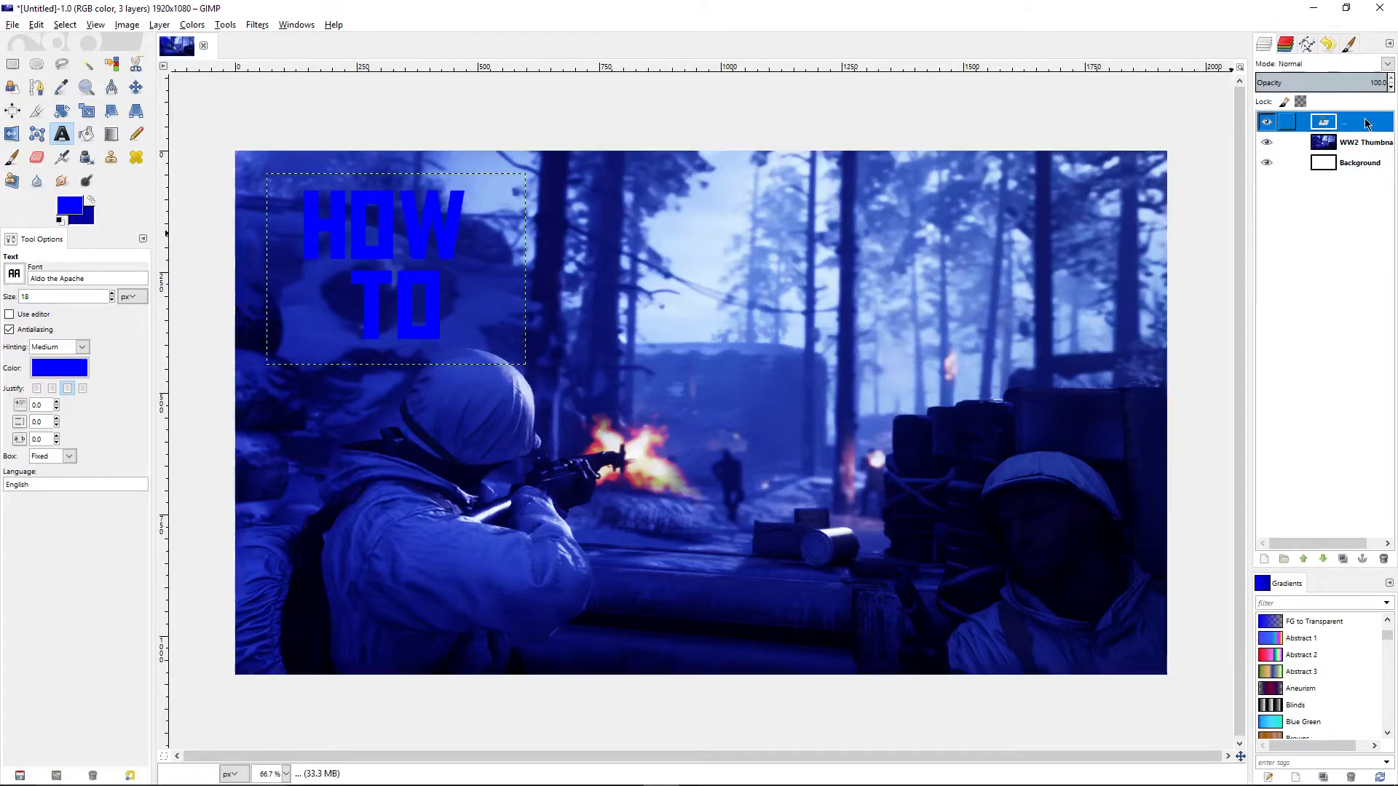
right_click(1348, 125)
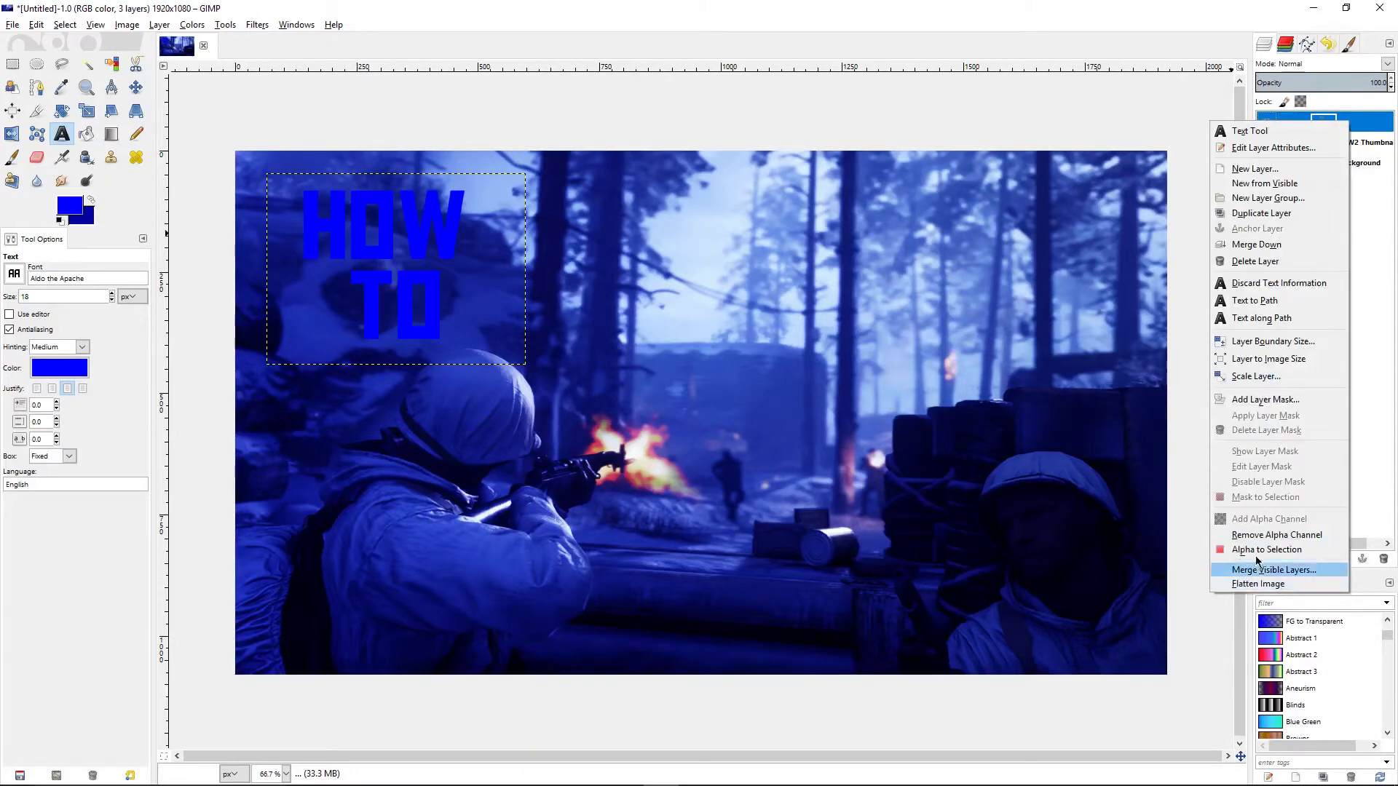
click(1281, 550)
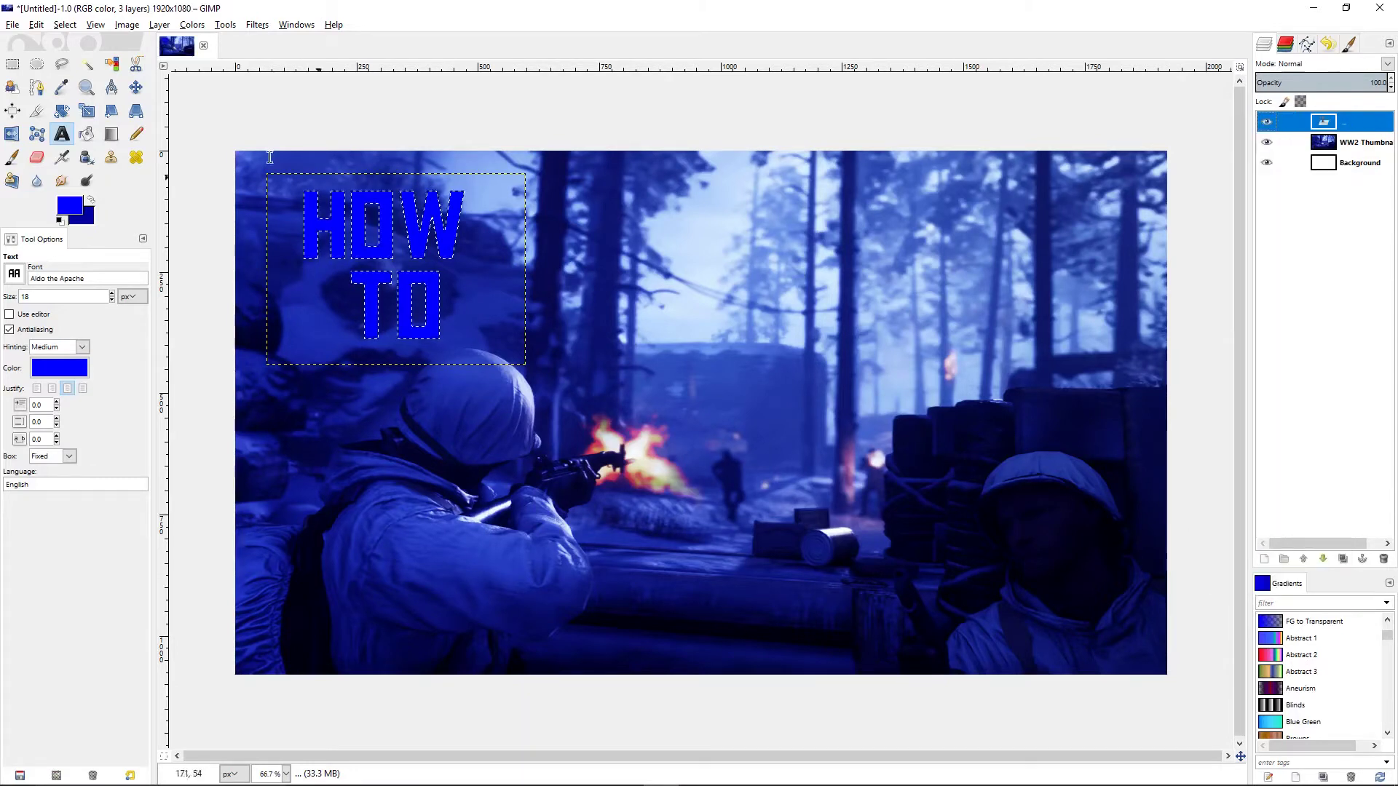
Drag a Normal-mode white-to-blue gradient downward across the selected letters.
click(110, 133)
click(127, 276)
click(72, 285)
click(78, 222)
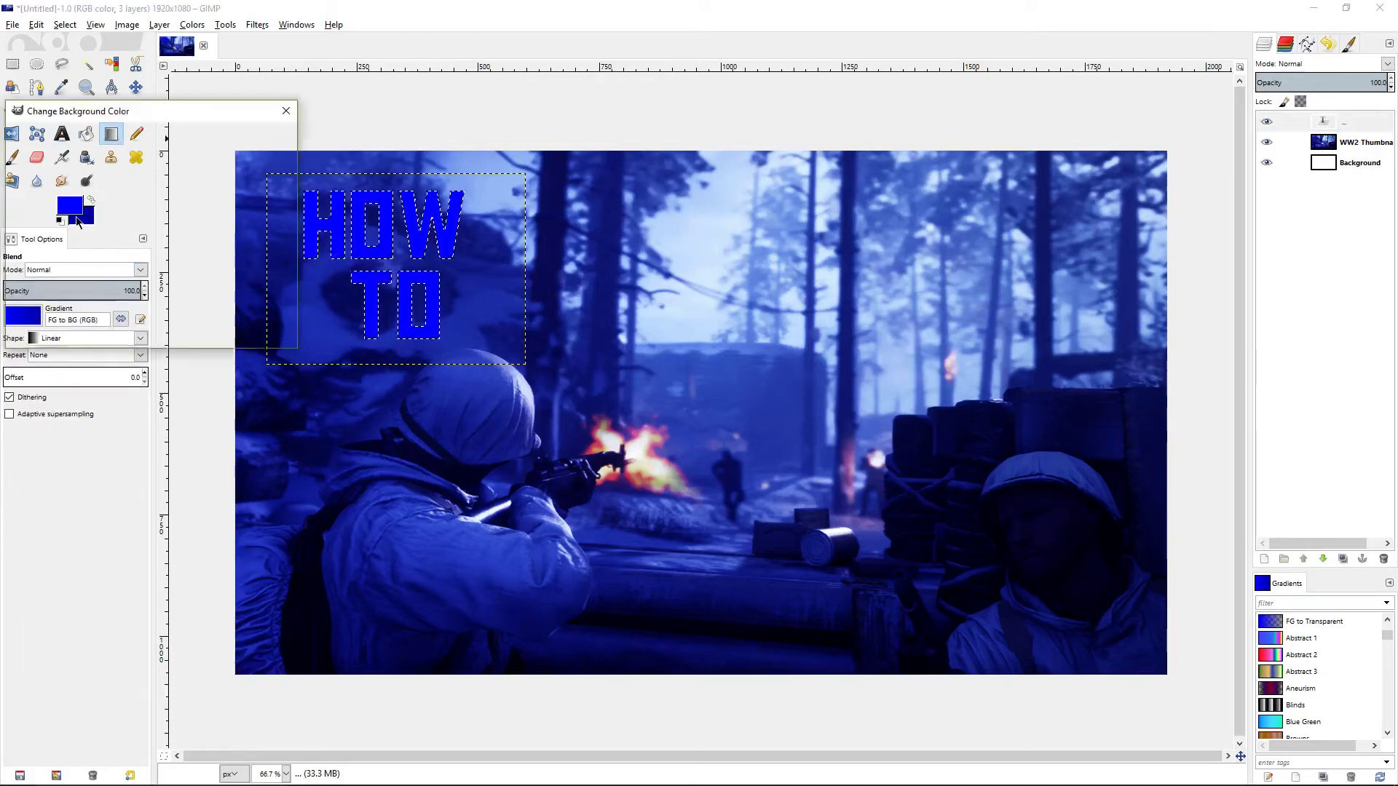
click(286, 109)
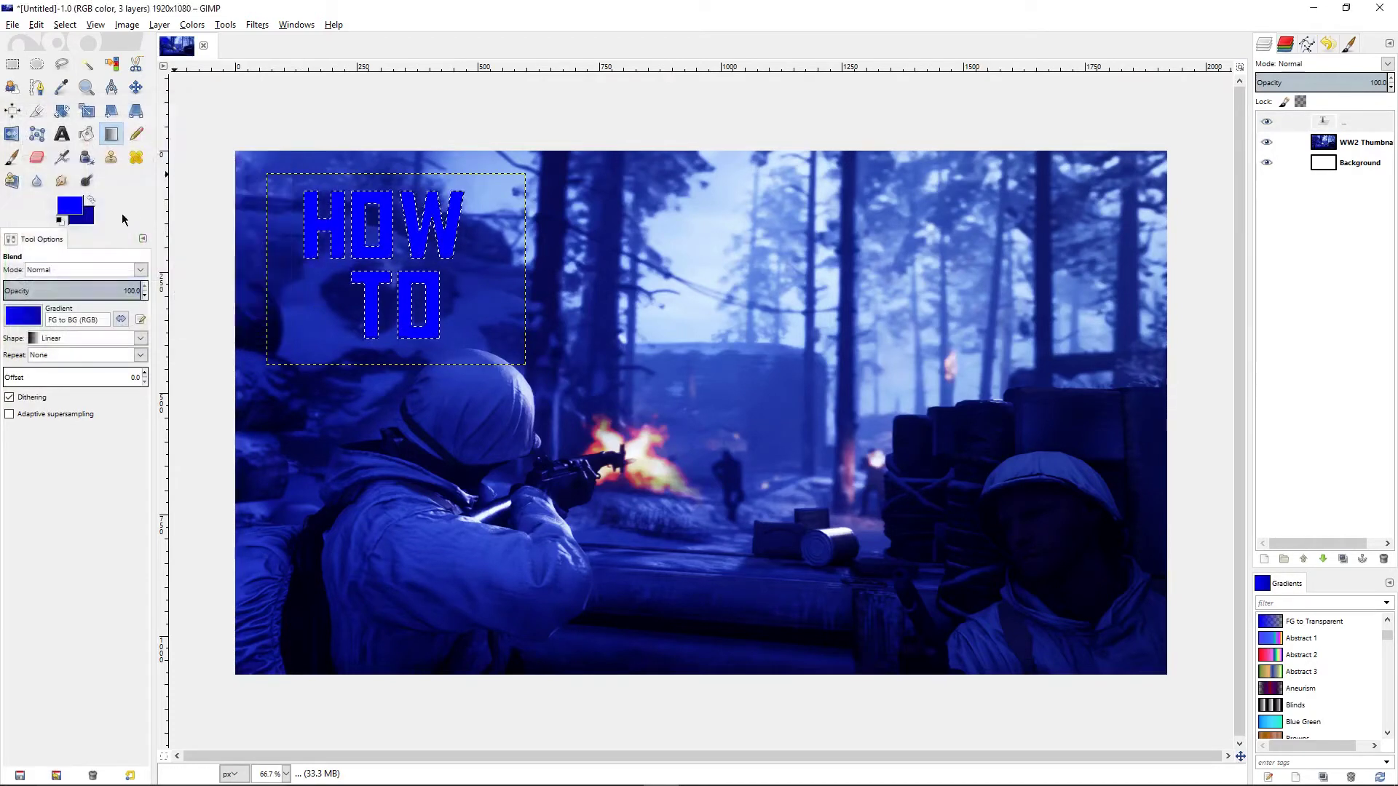
click(84, 218)
click(239, 273)
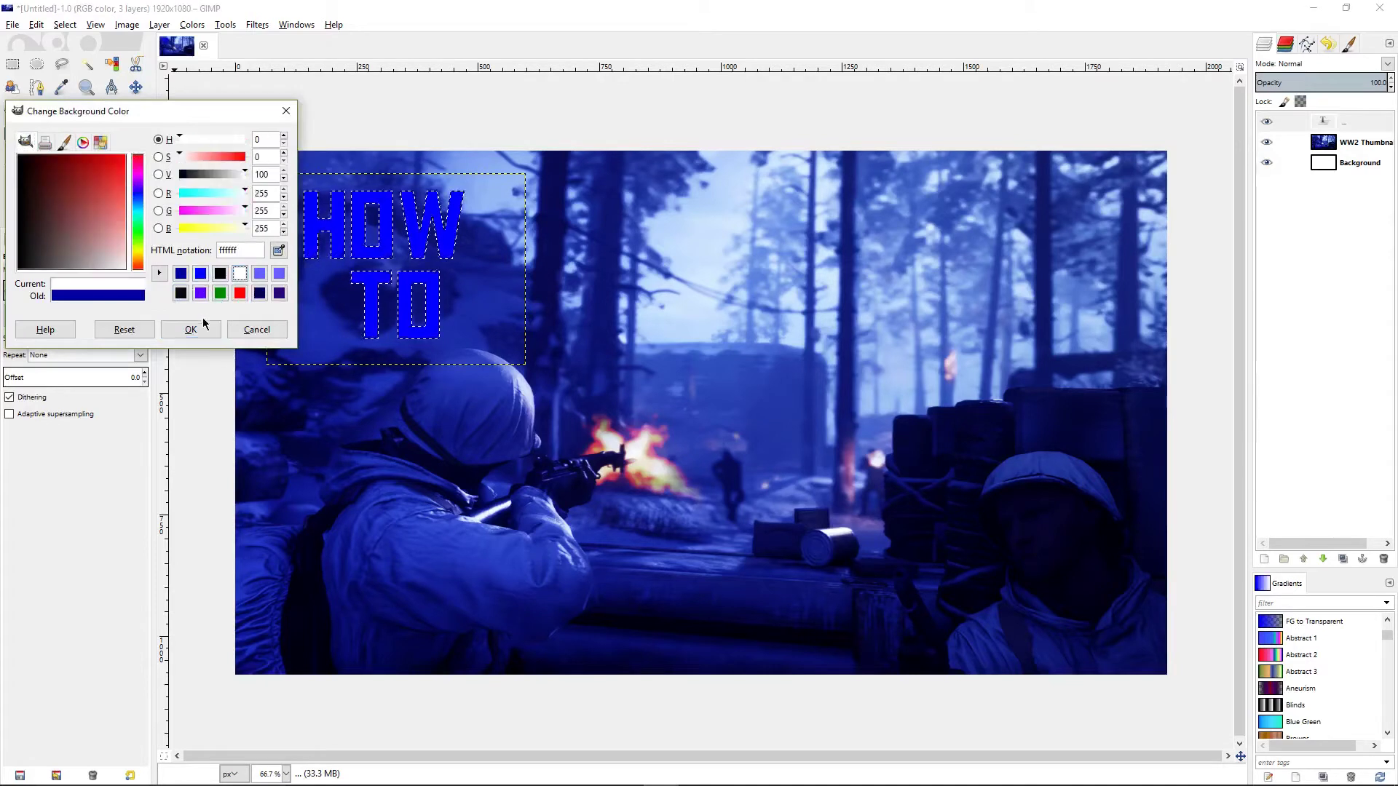
click(191, 329)
click(91, 203)
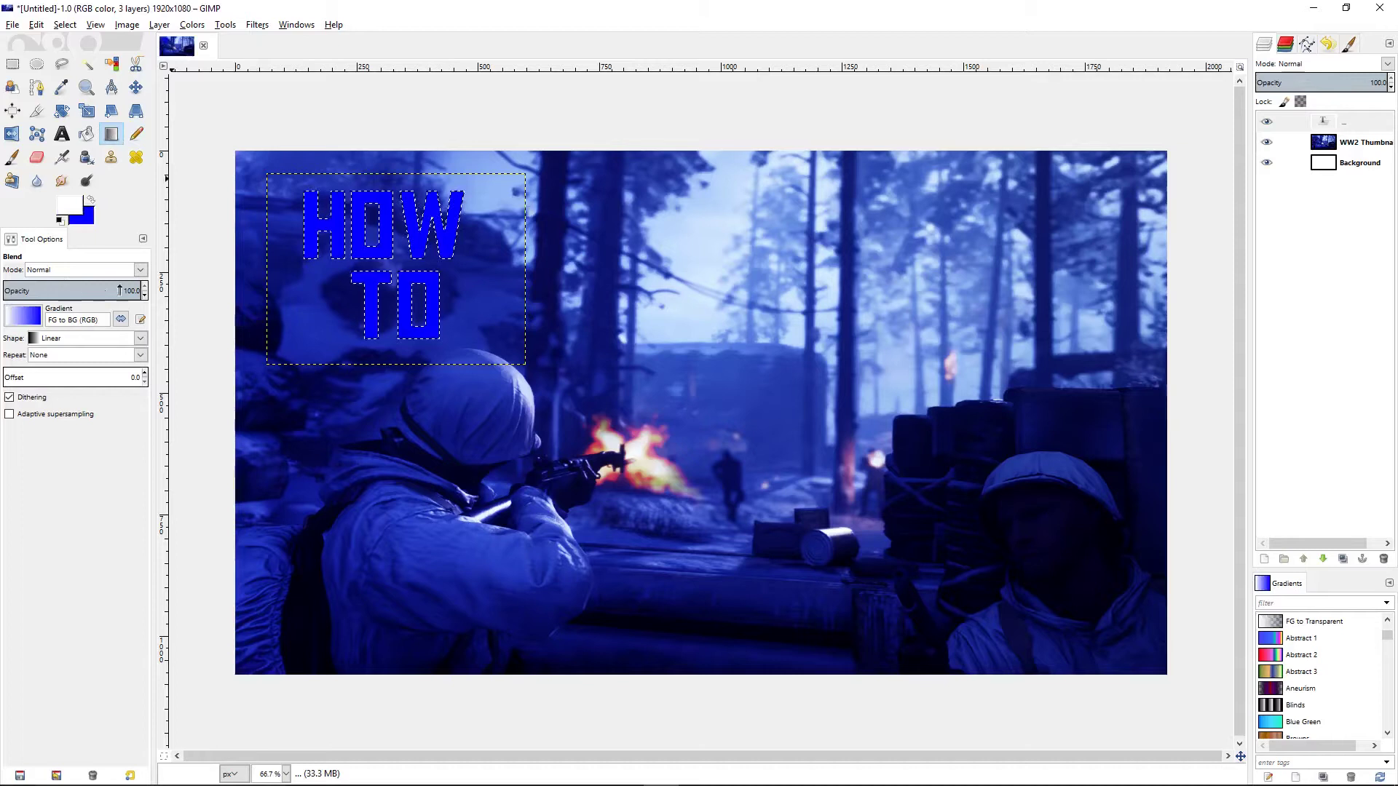
drag(411, 182, 400, 356)
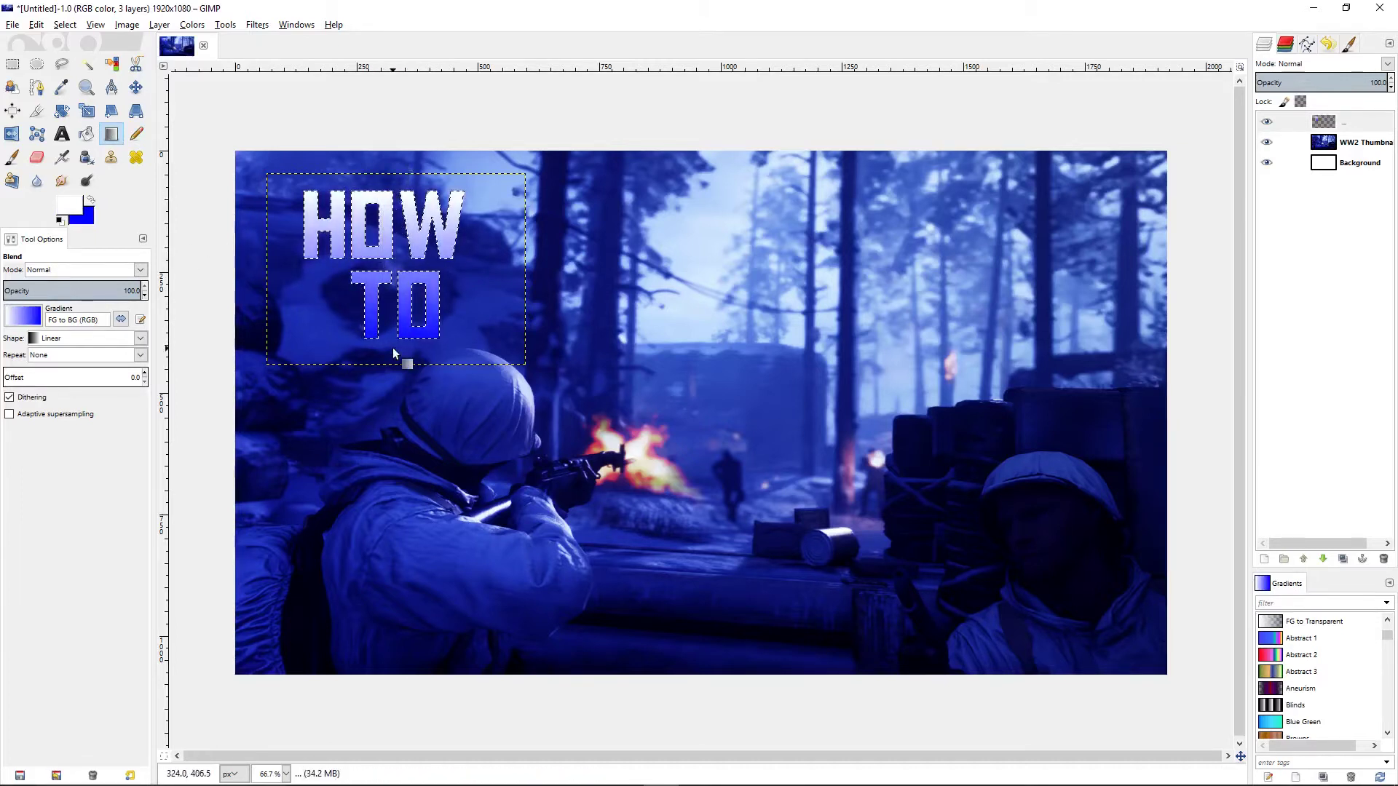
Grow the letter selection by 7 px.
click(65, 25)
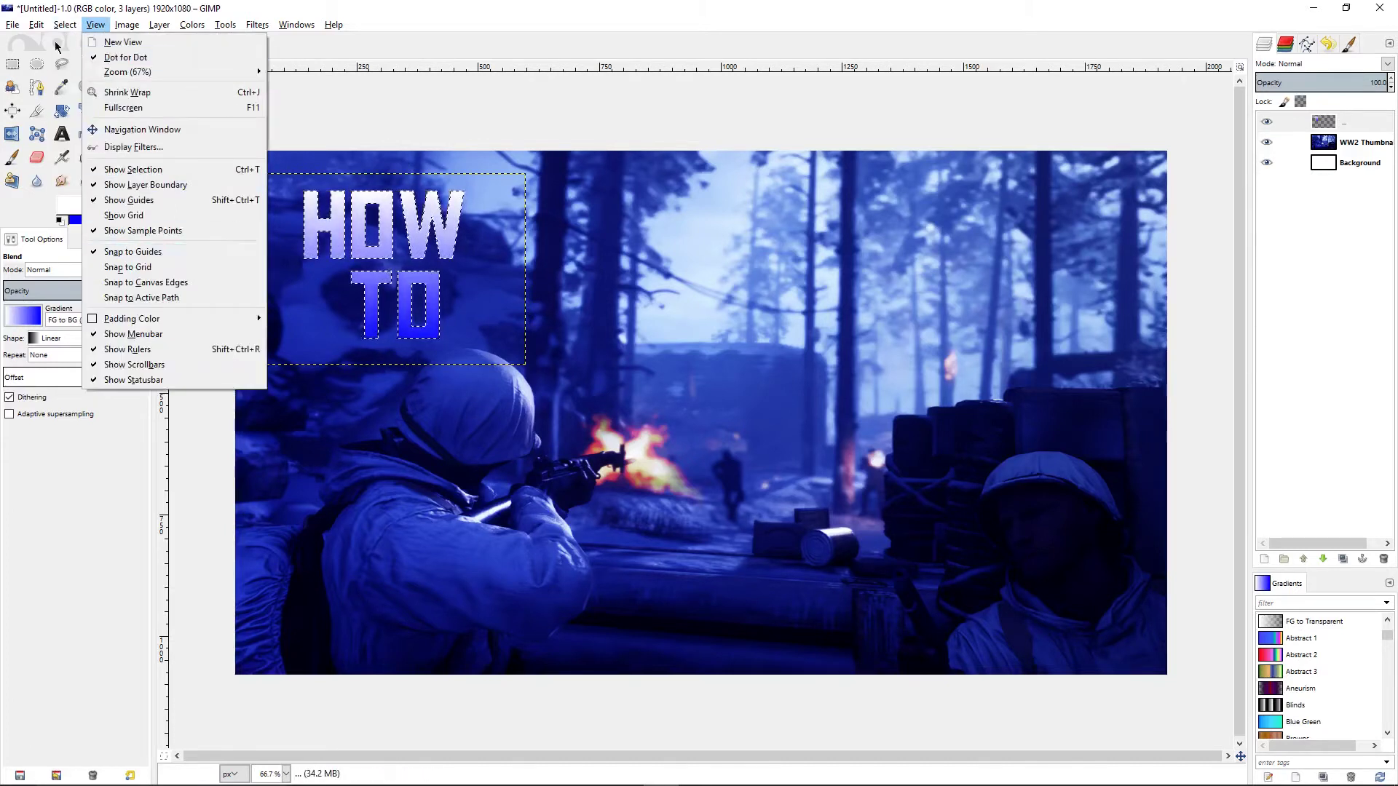
click(85, 214)
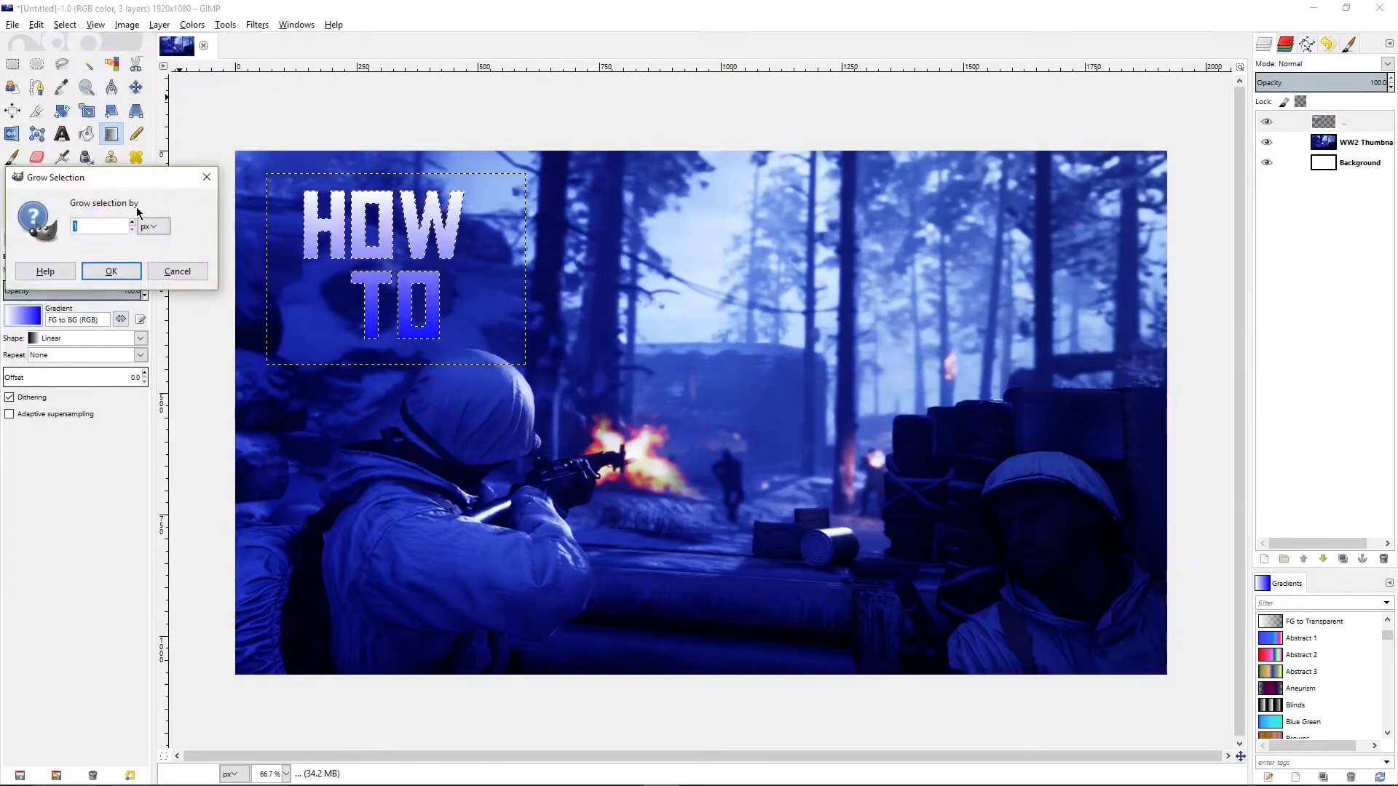
key(Return)
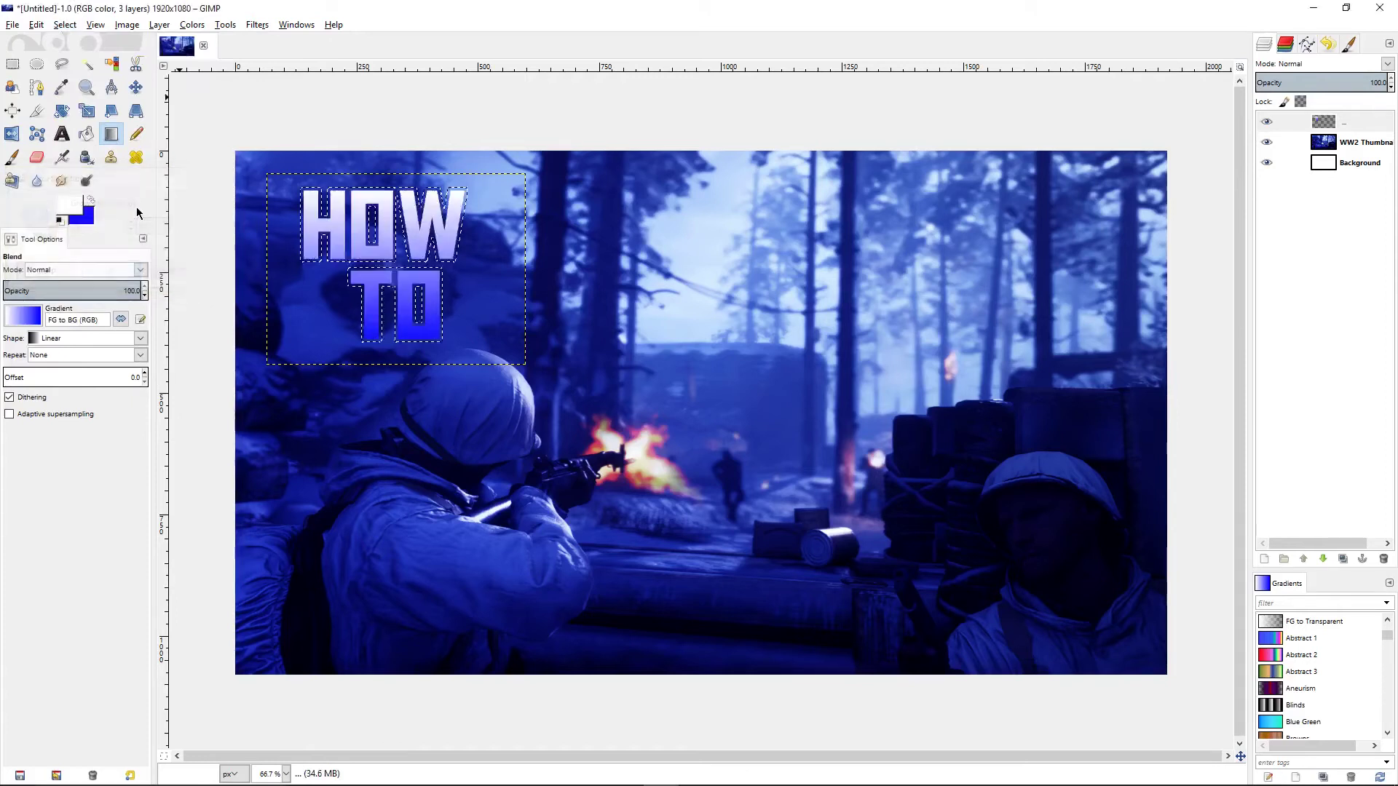
Bucket-fill the grown band around the letters with black, then clear the selection.
click(89, 137)
click(86, 211)
click(73, 292)
click(193, 334)
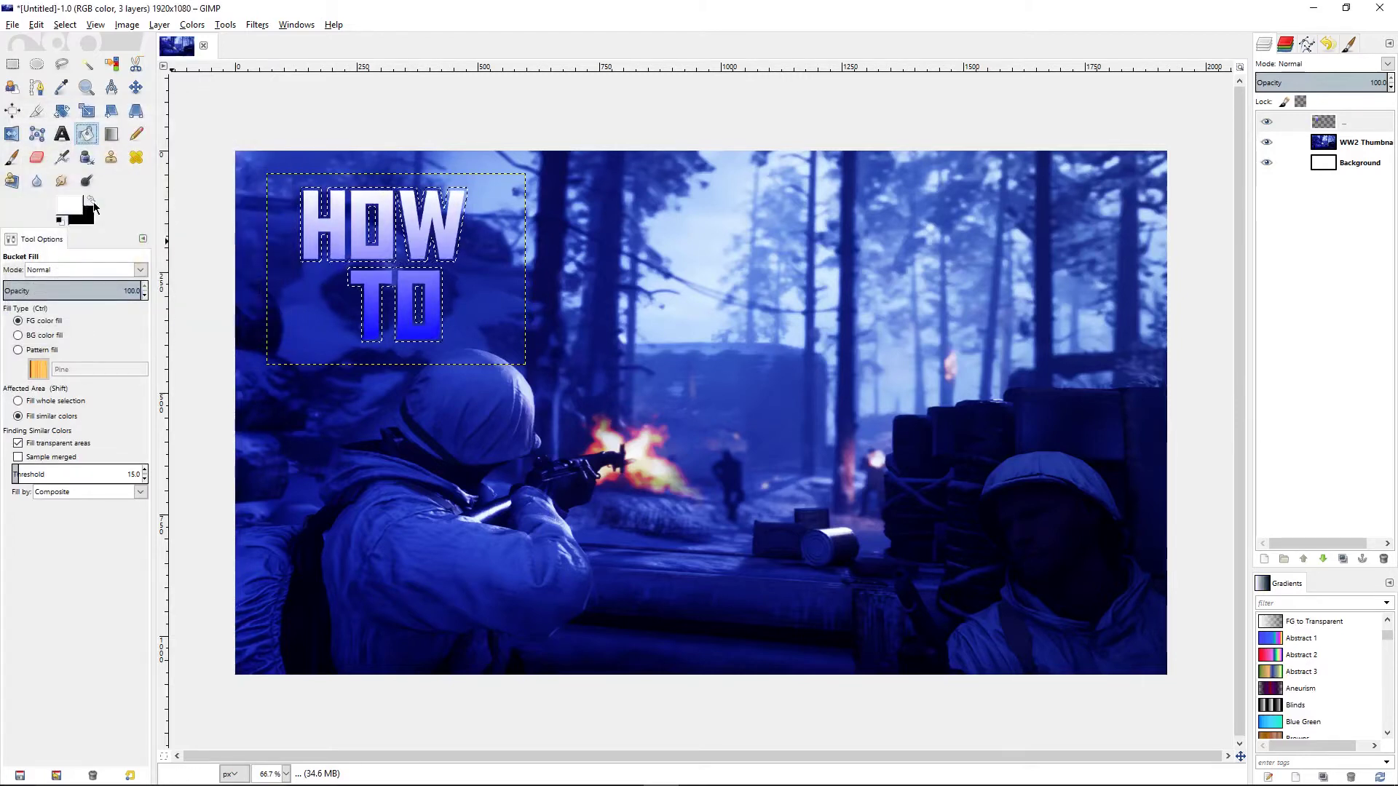
key(x)
scroll(386, 270, up, 2)
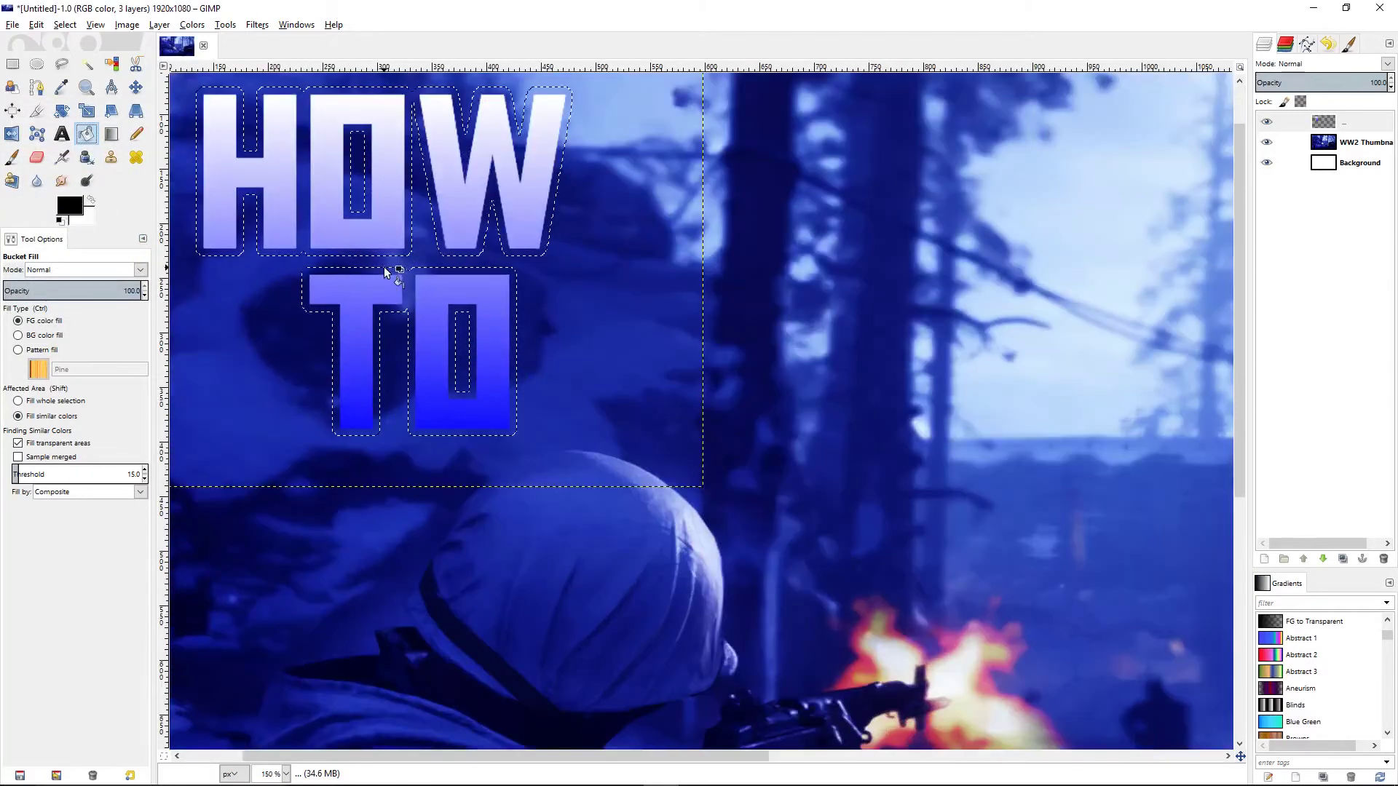
click(397, 264)
click(348, 213)
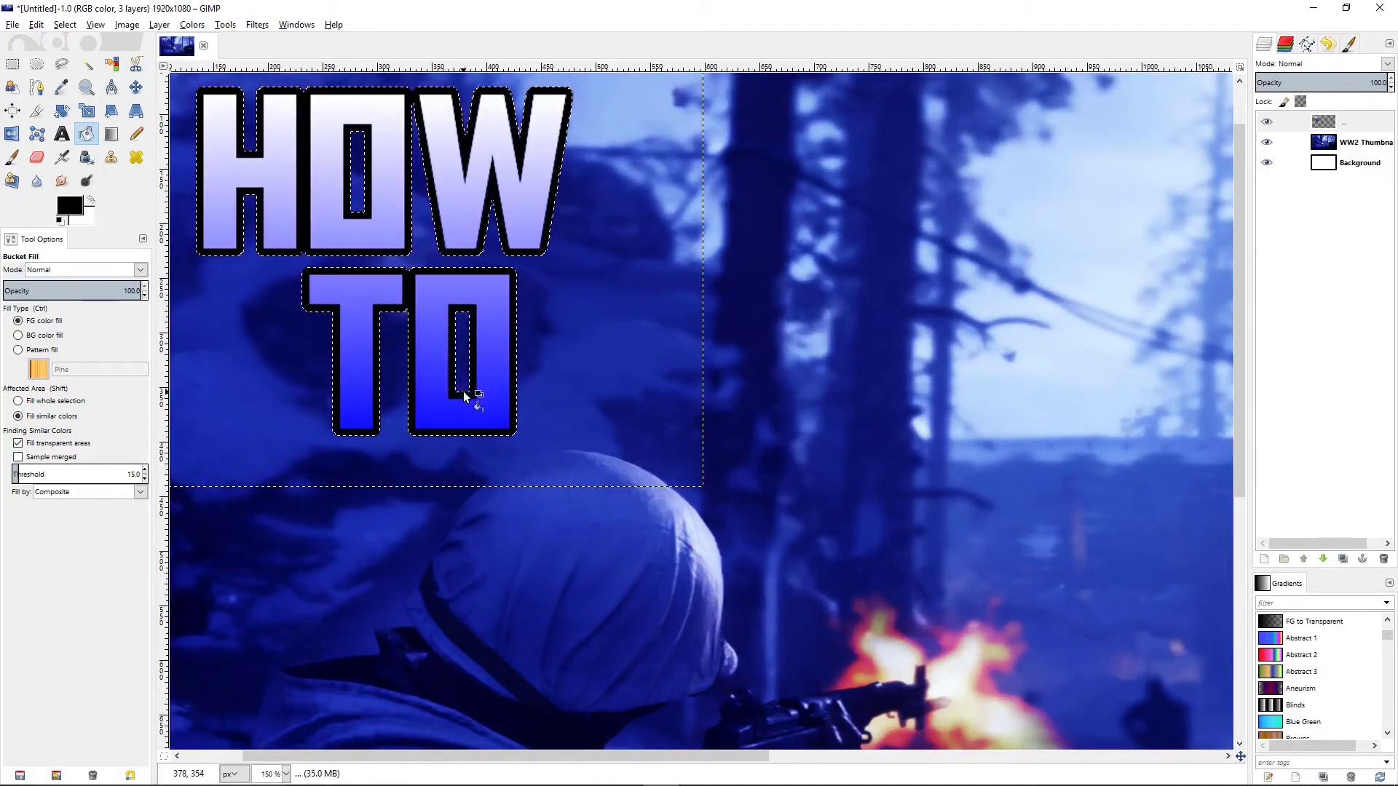
scroll(460, 320, down, 2)
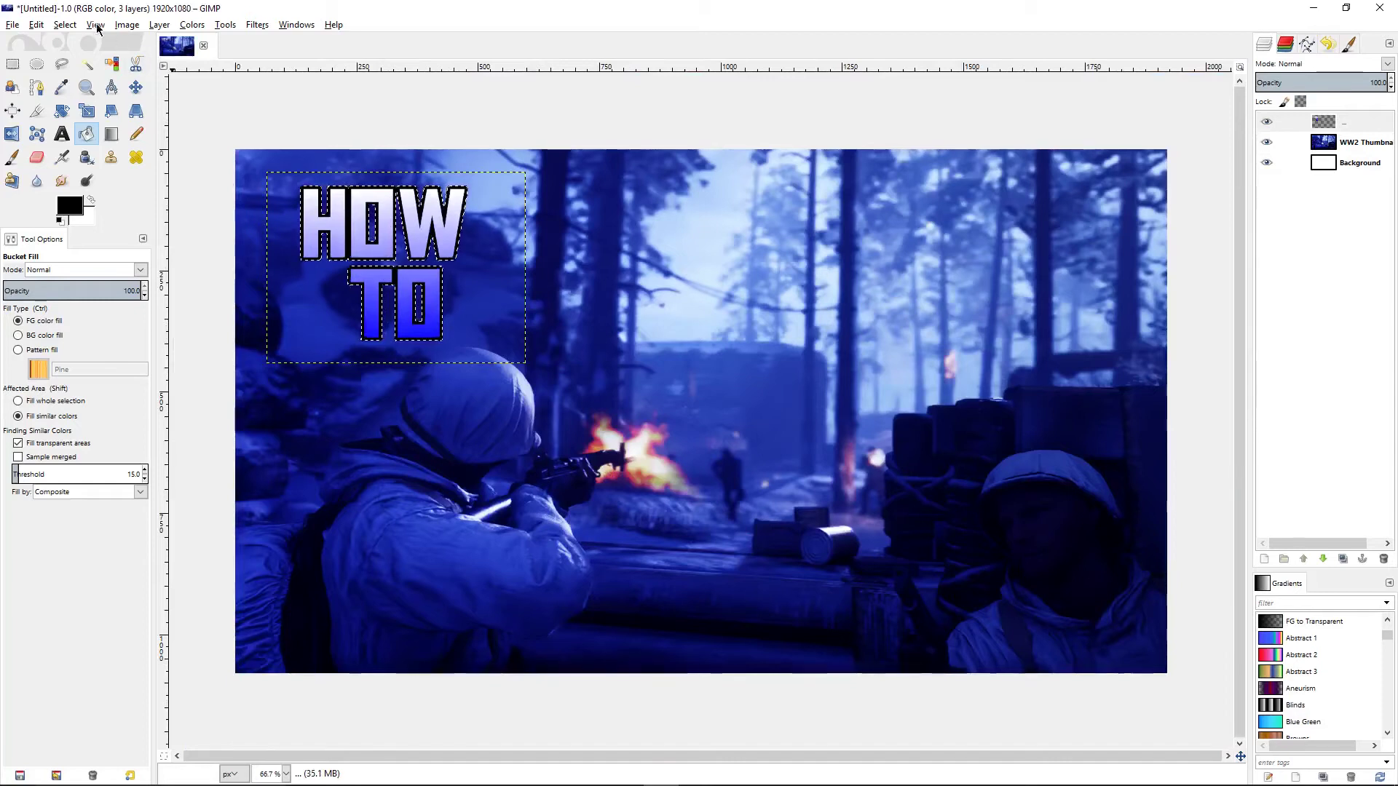
click(65, 24)
click(93, 64)
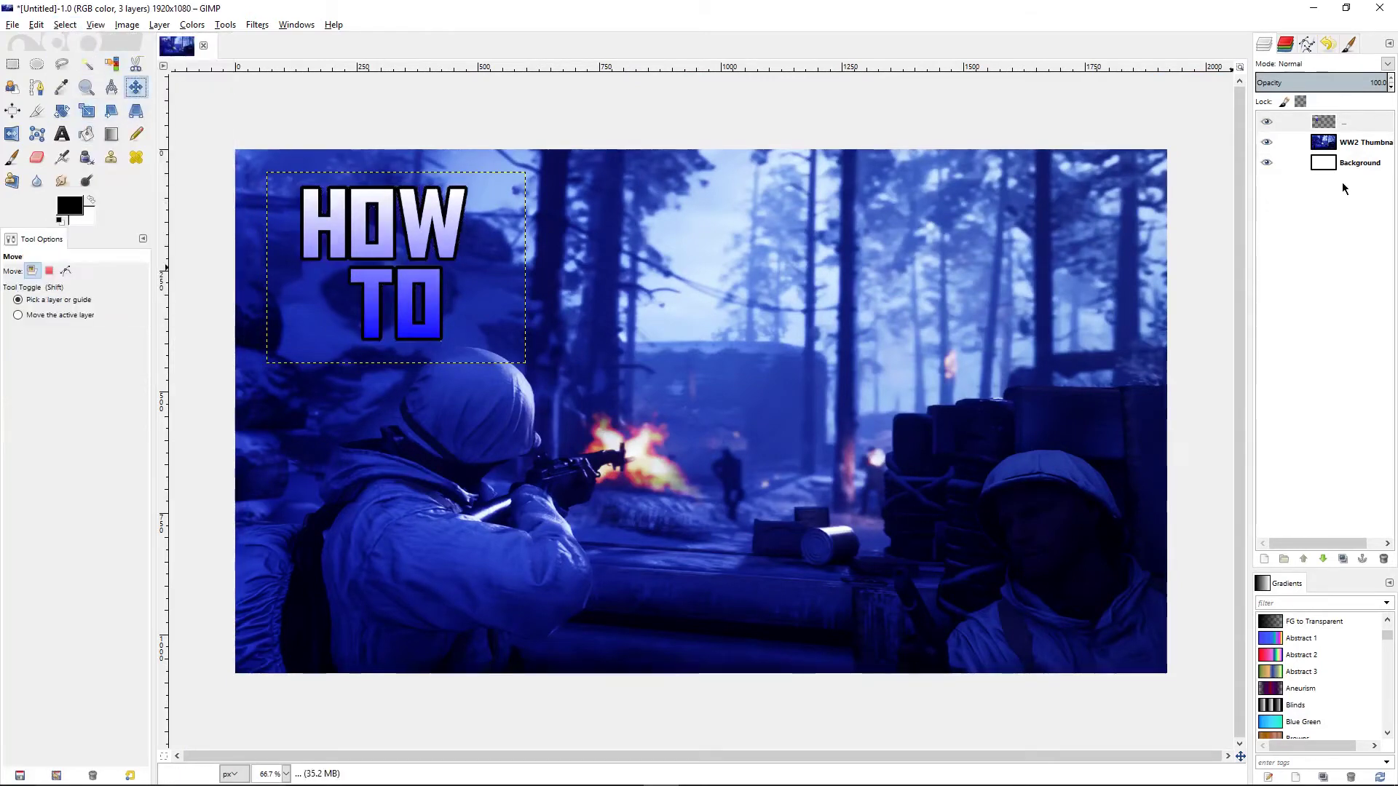
Shift the HOW TO title slightly left and scale it to 596x423.
click(1363, 163)
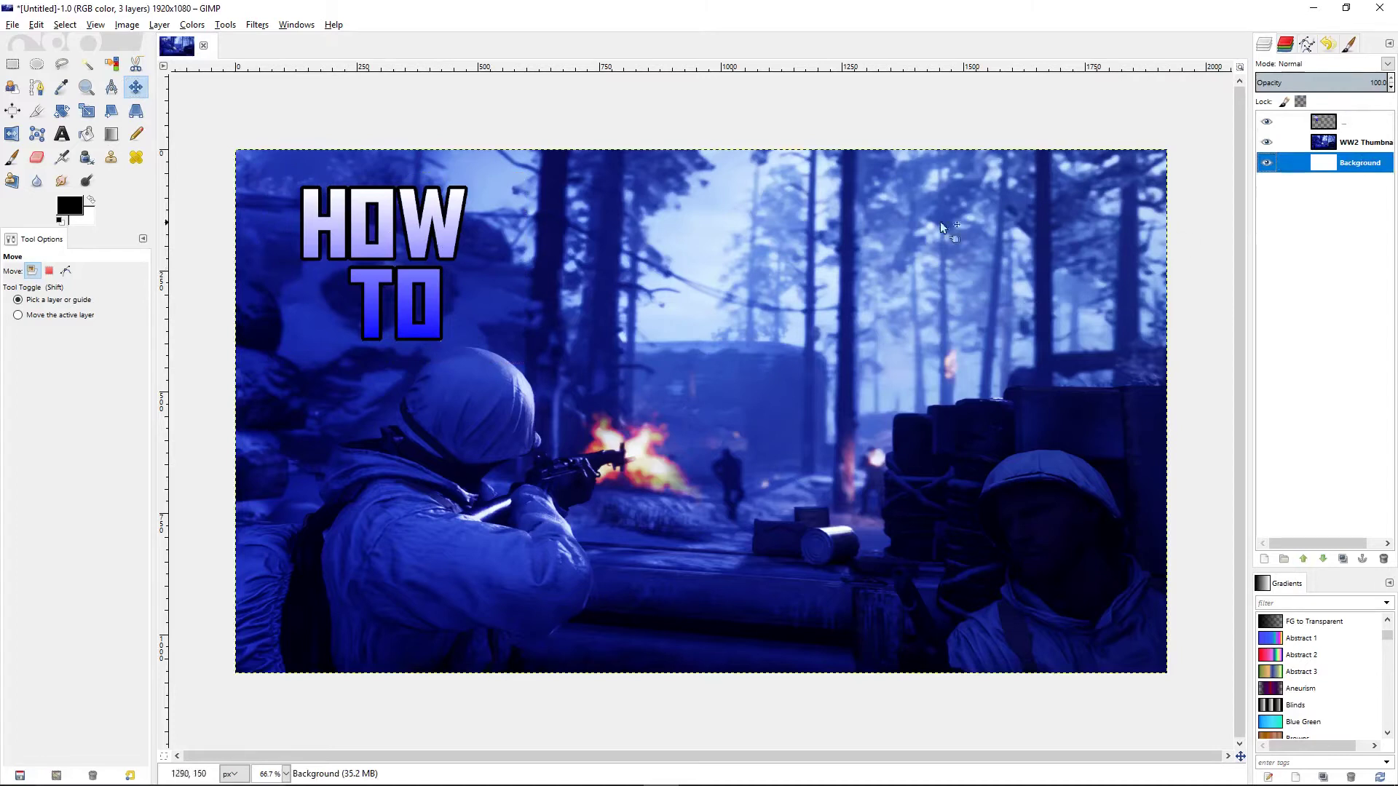
click(408, 226)
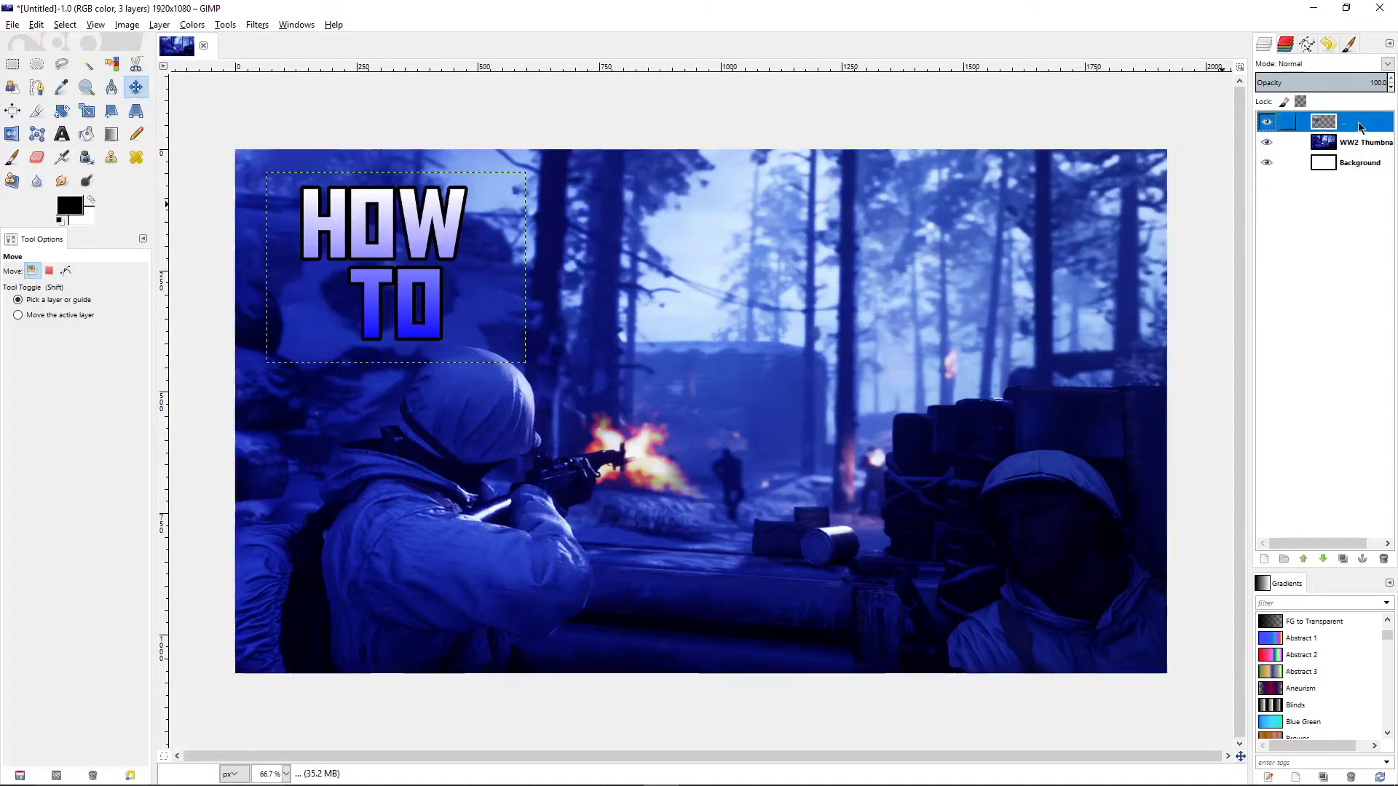
drag(413, 221, 385, 216)
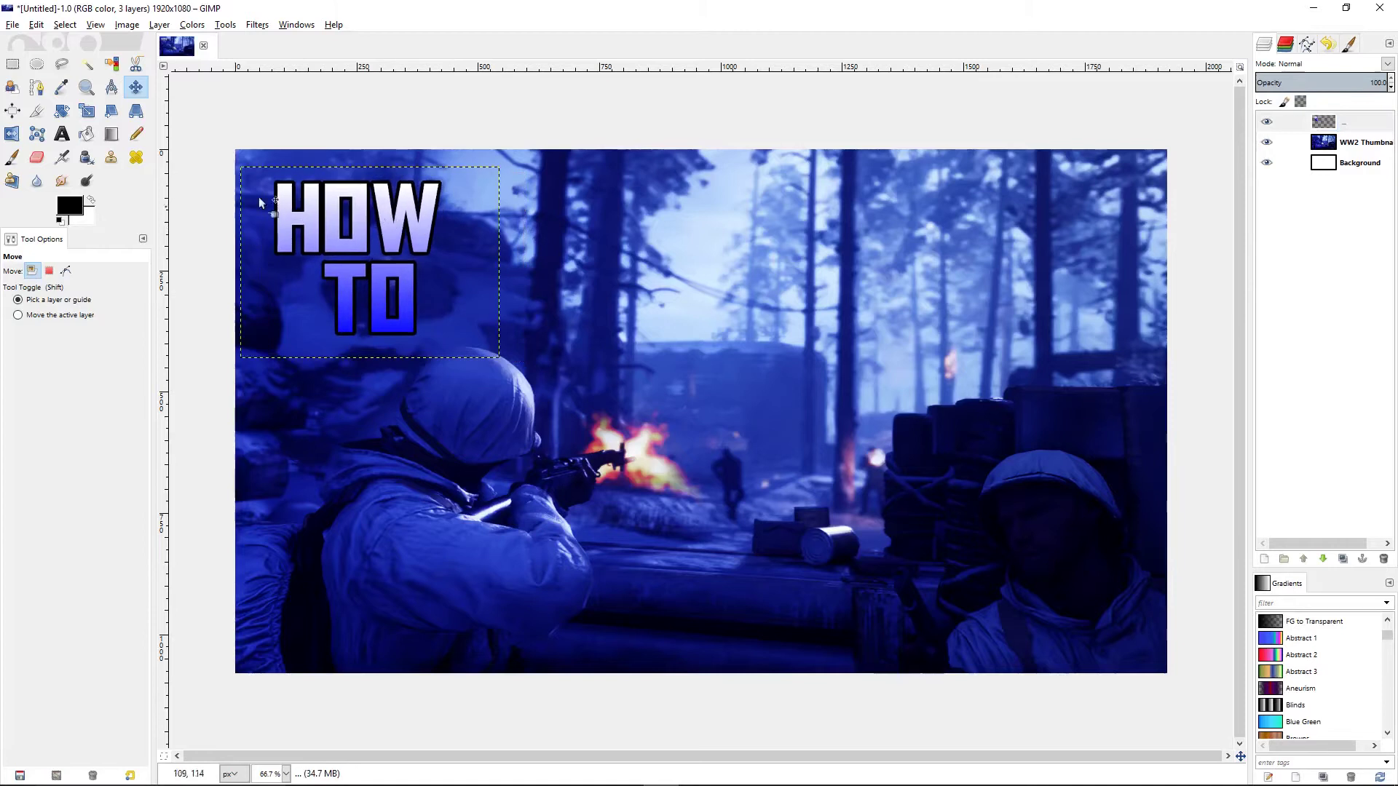
click(87, 111)
drag(472, 248, 497, 232)
click(648, 213)
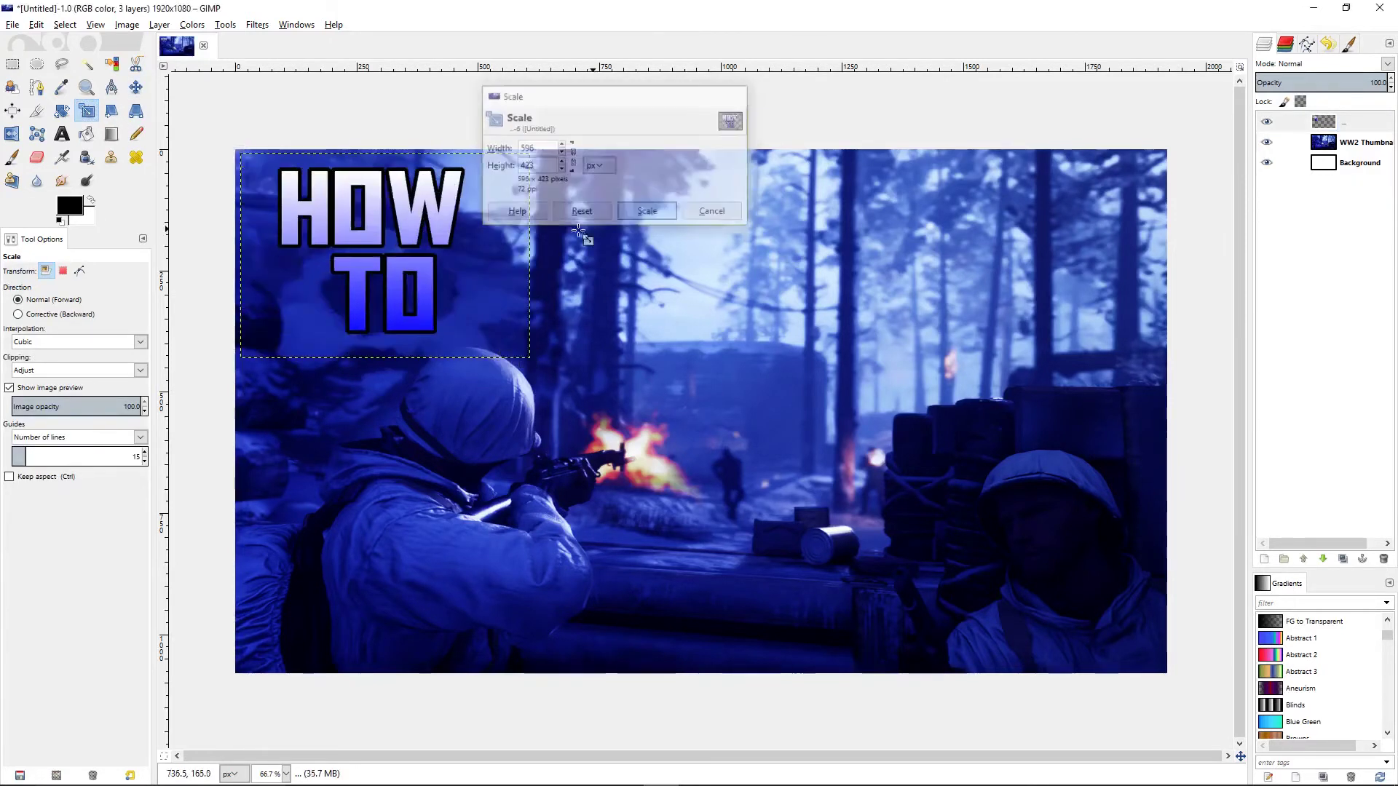
Rotate the HOW TO title by -11.71°.
click(62, 111)
click(375, 240)
drag(375, 240, 543, 247)
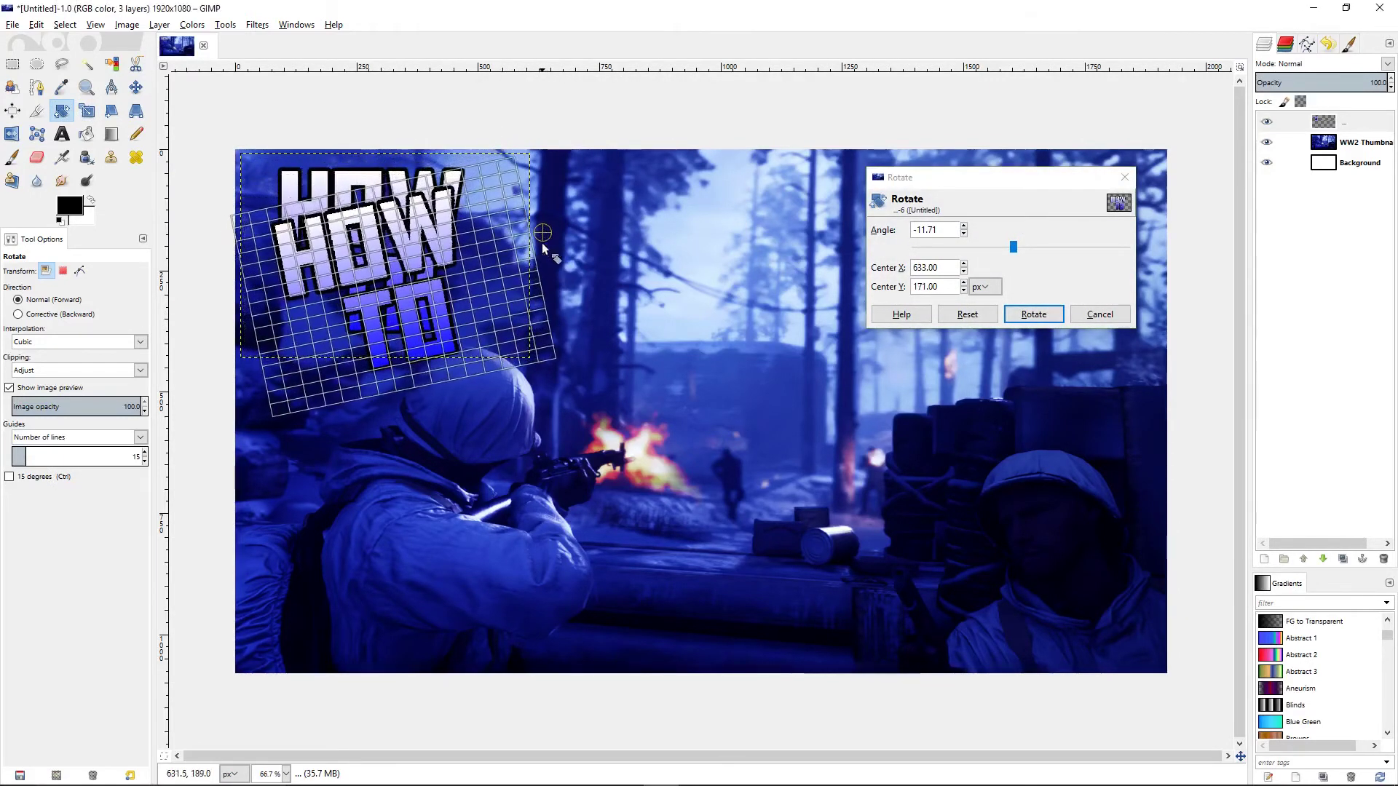
click(1031, 314)
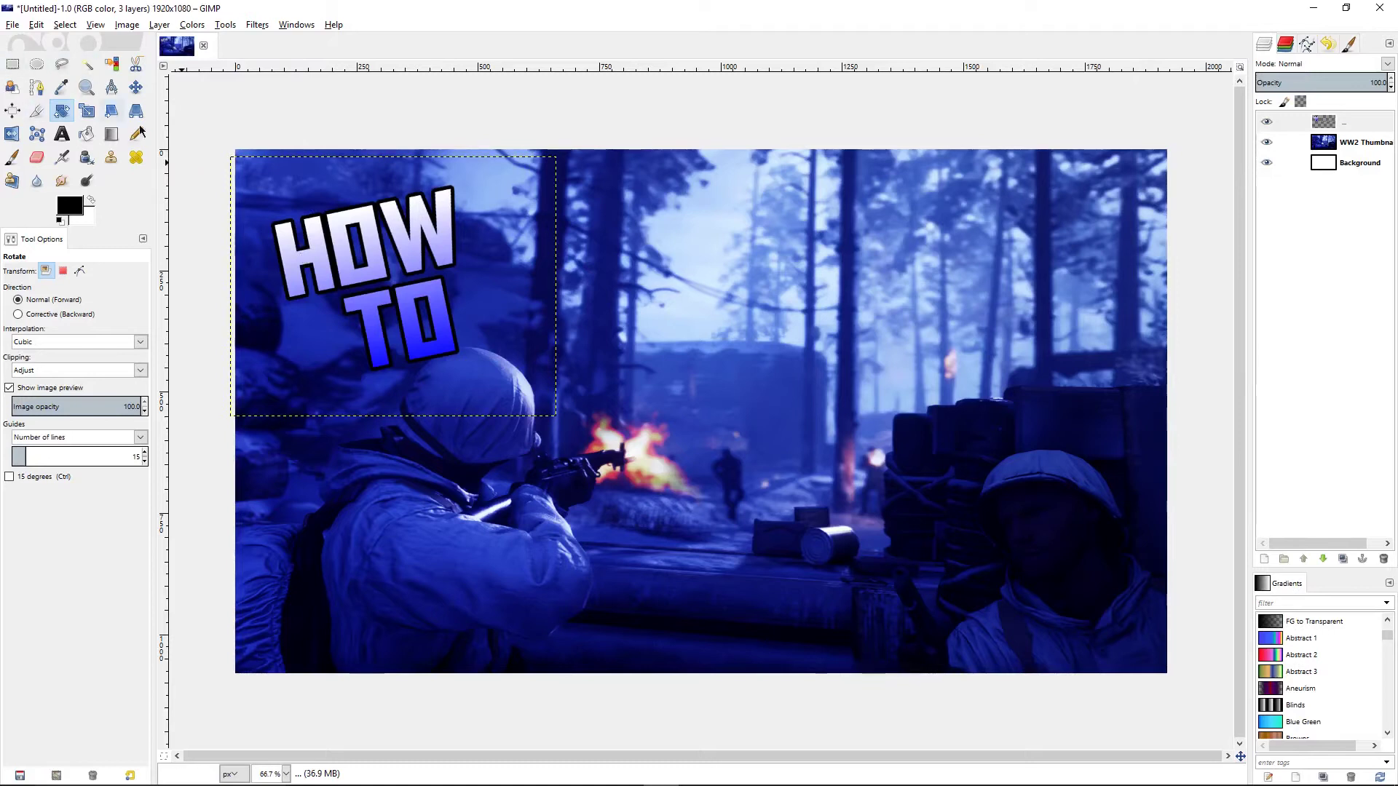
click(63, 134)
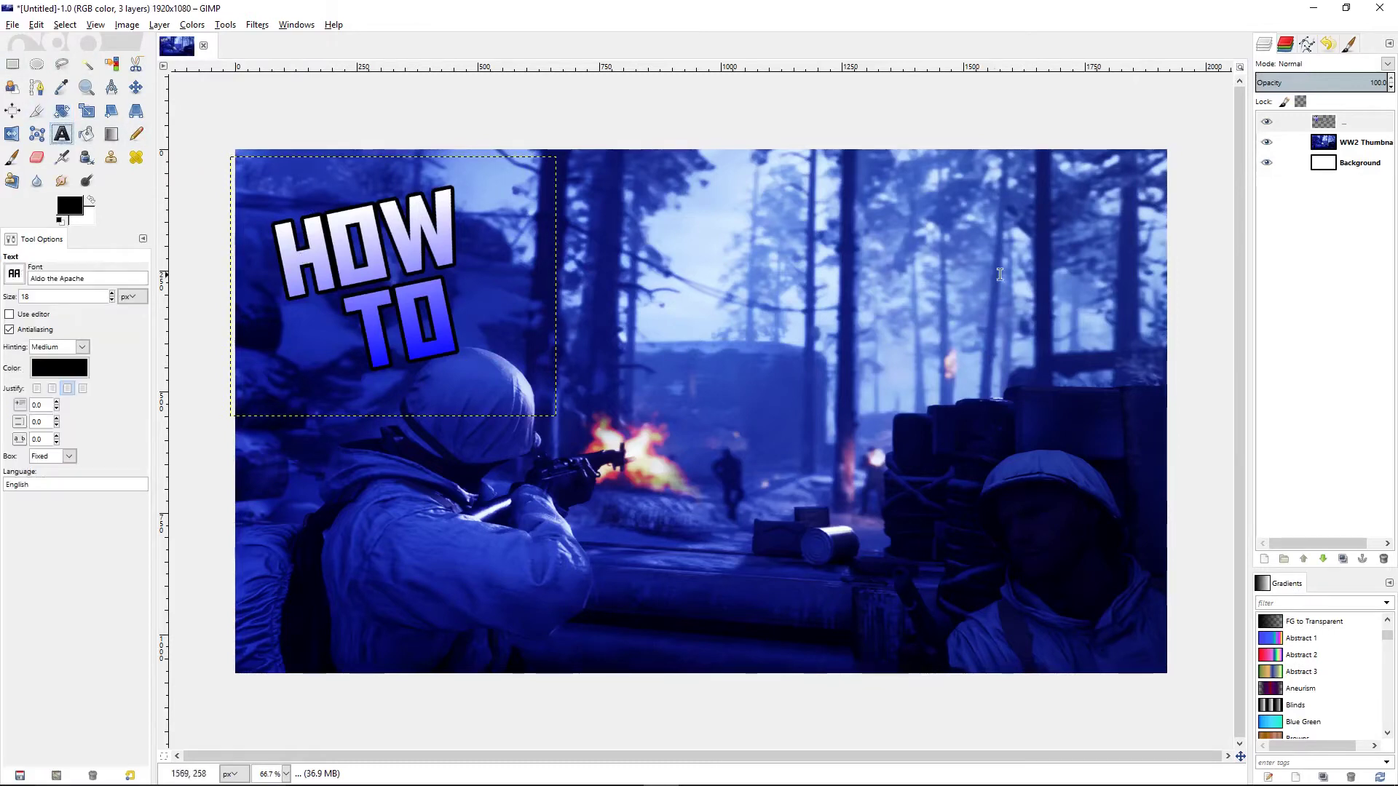
Type 'Create fantastic' in a new text box at top centre at size 210.
drag(1092, 410, 601, 164)
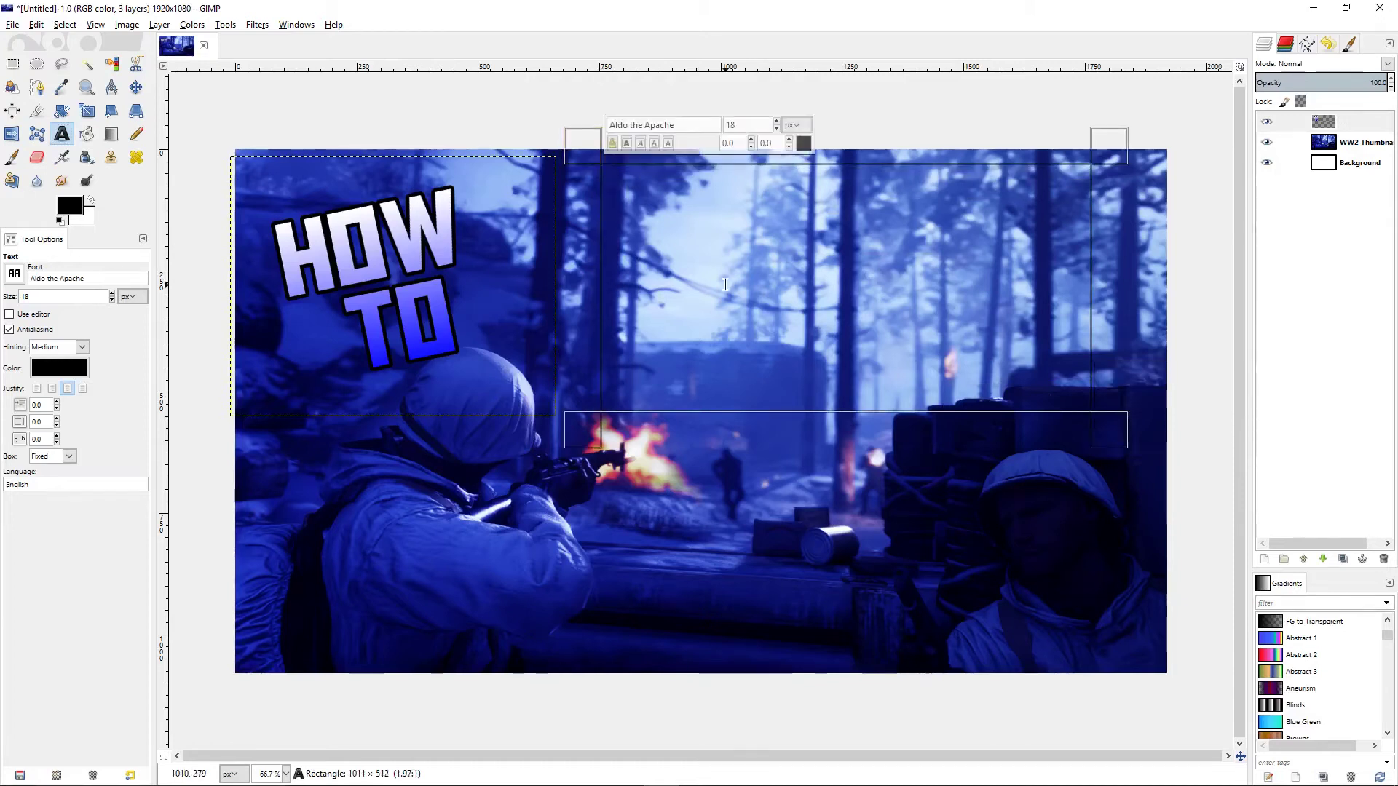
text(c)
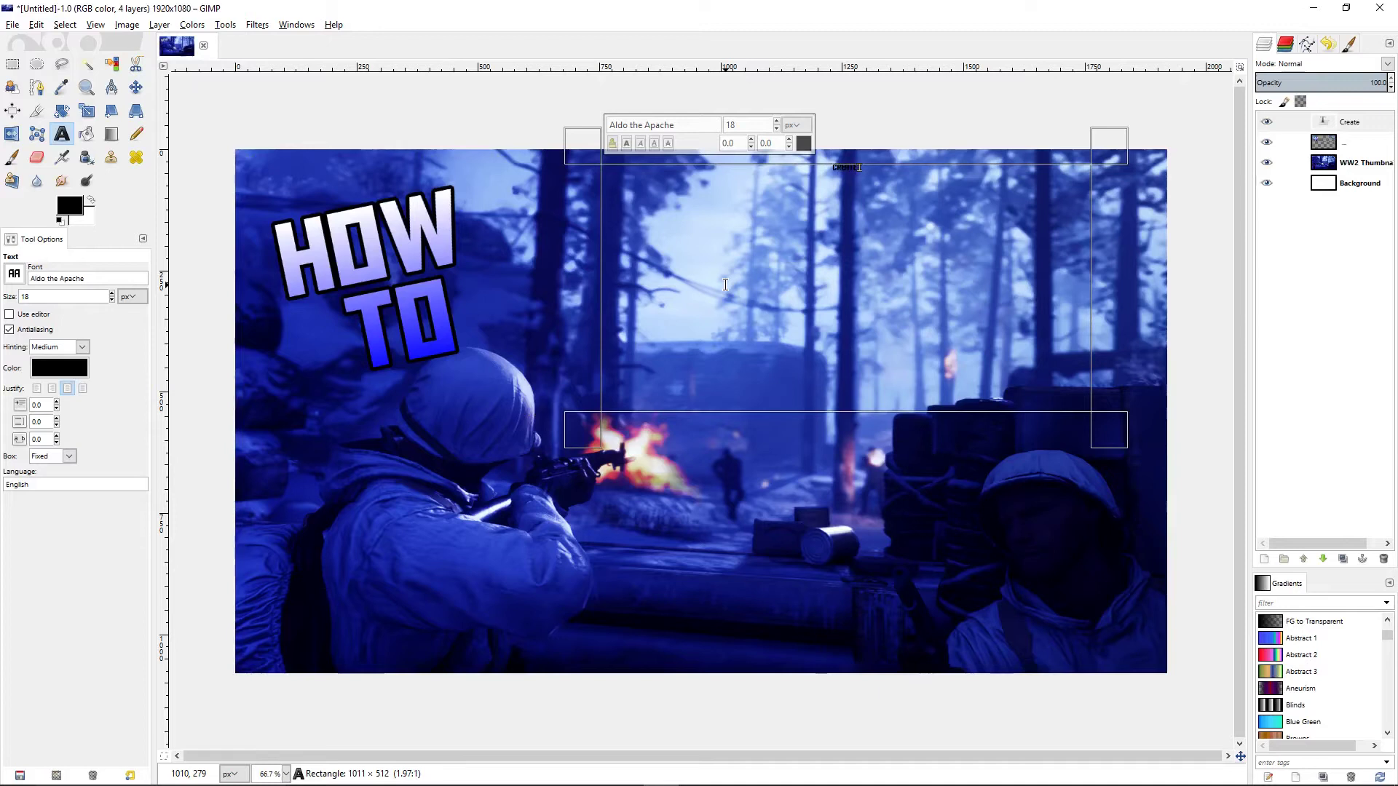
text(reate fantastic)
key(ctrl+a)
drag(777, 122, 768, 181)
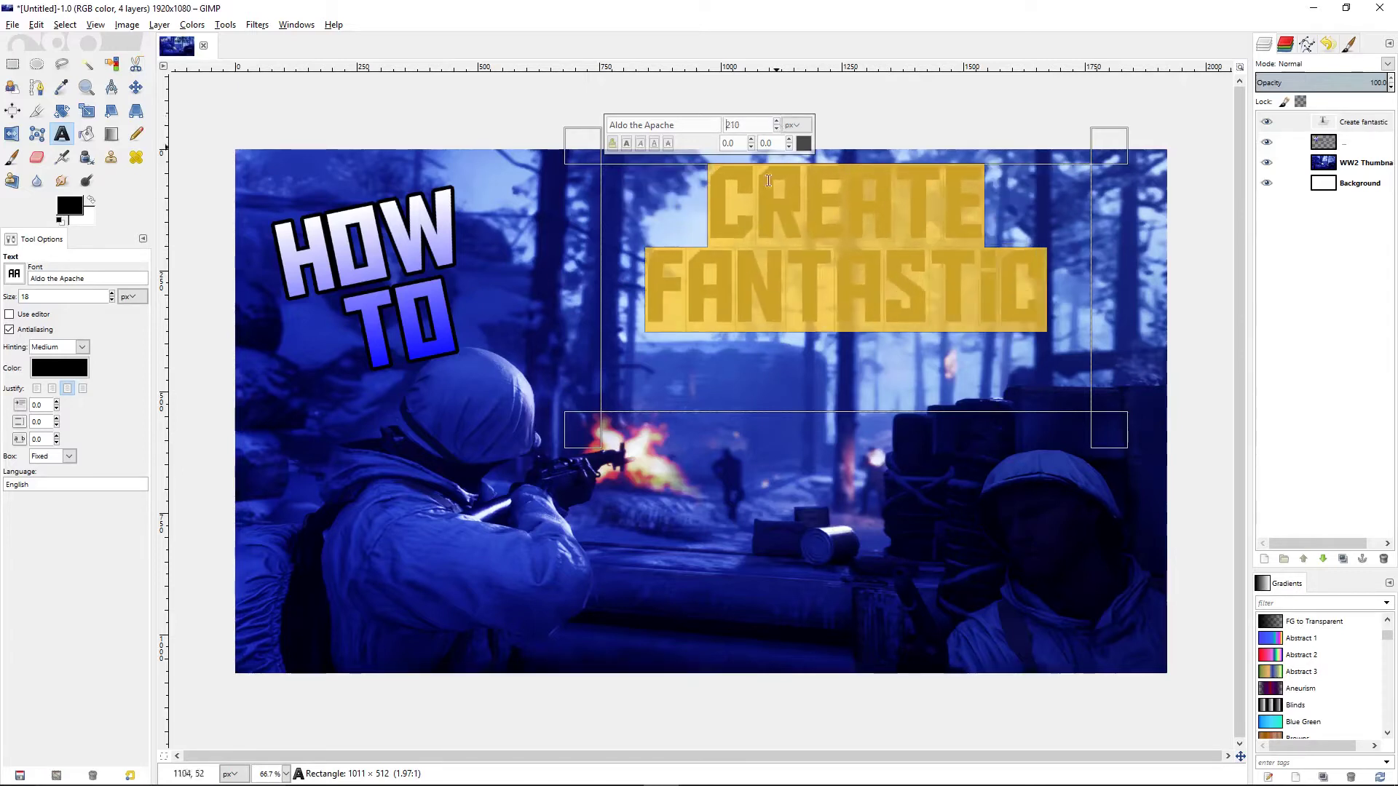
click(694, 230)
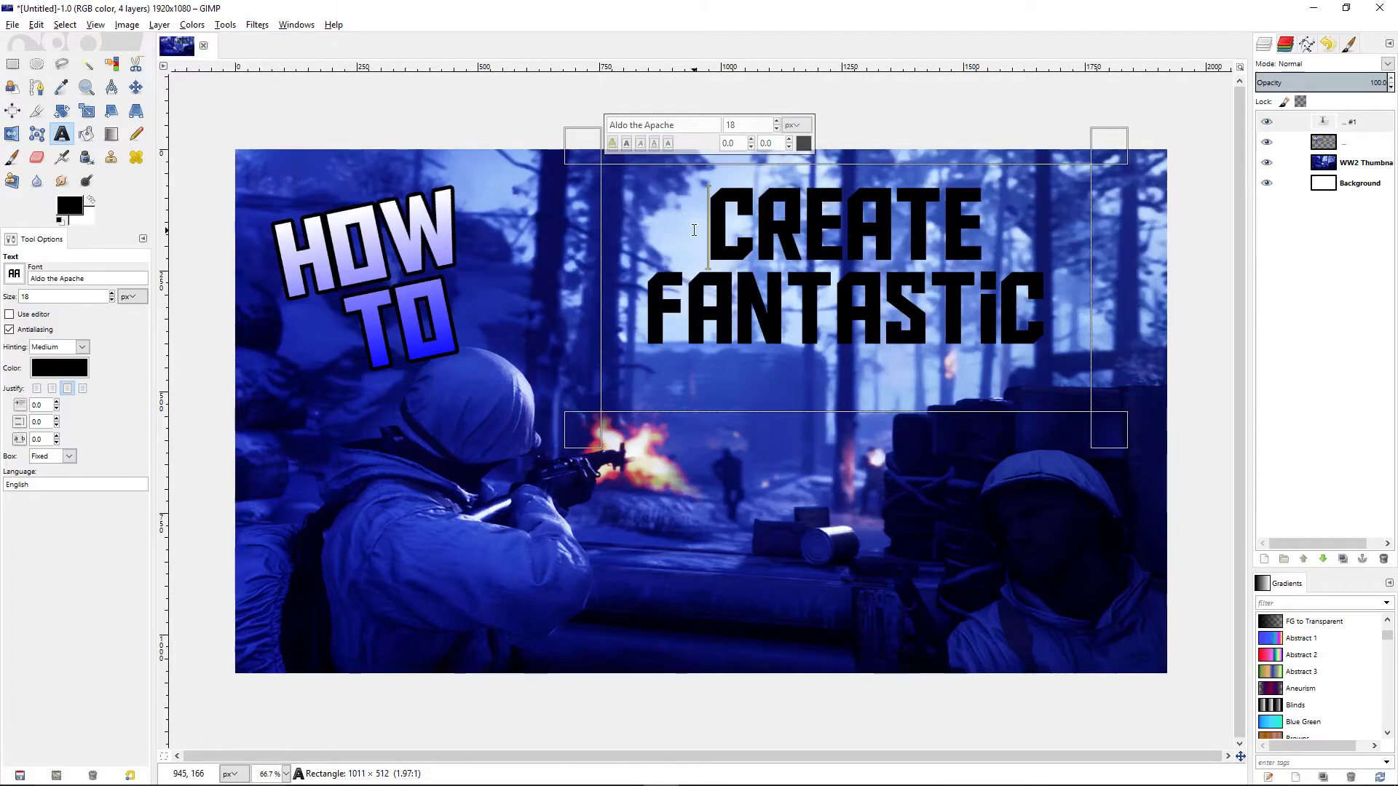
Change both lines of the CREATE FANTASTIC text to the American Captain font.
drag(689, 273, 933, 306)
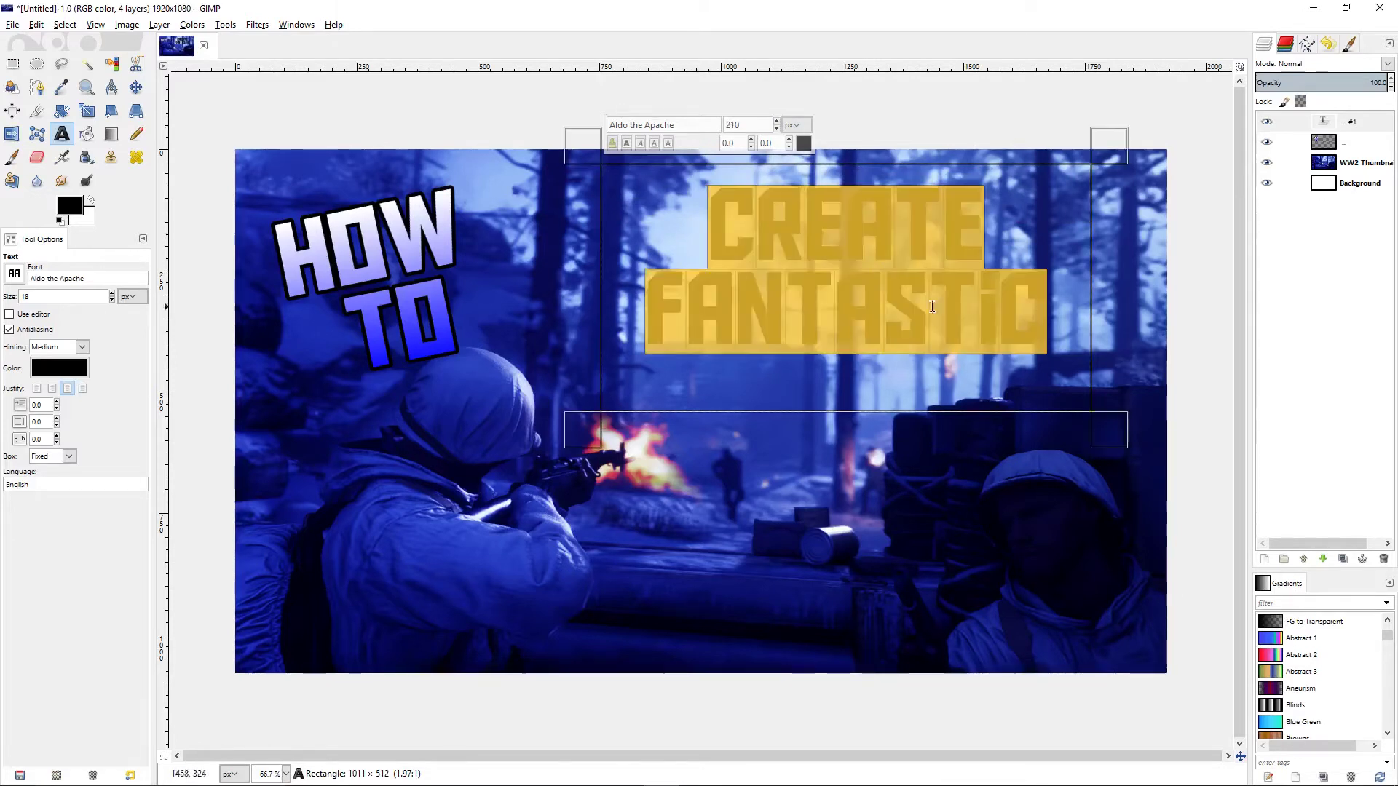
click(14, 273)
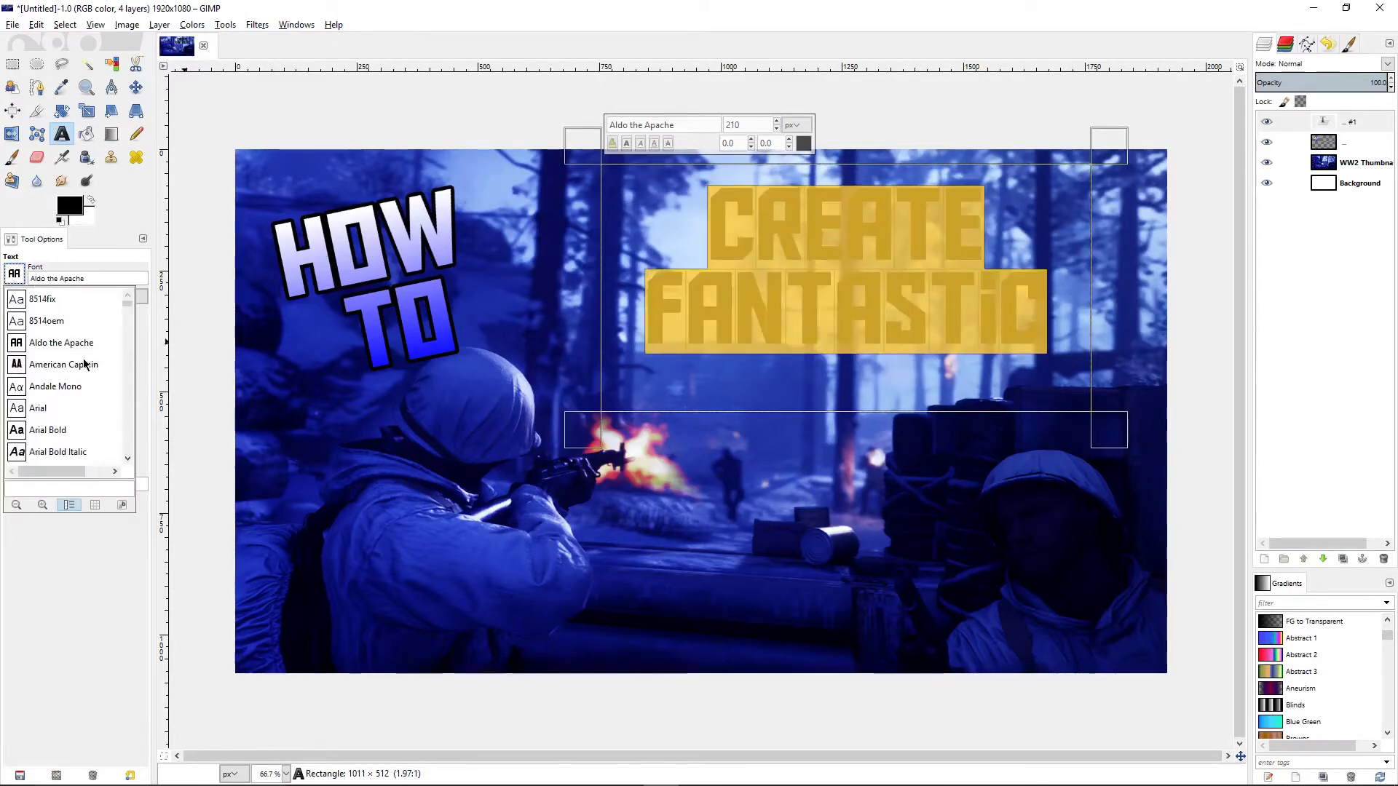
click(64, 364)
click(697, 226)
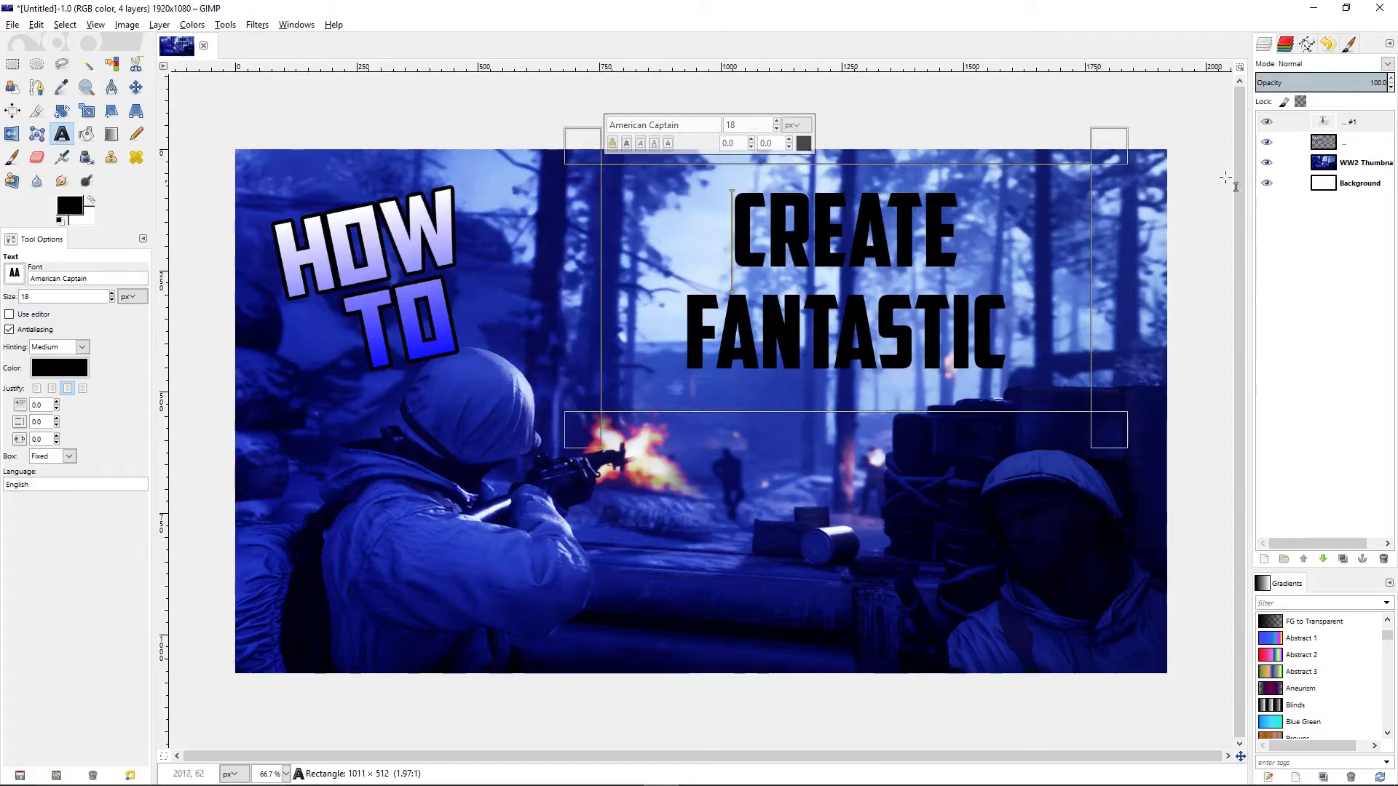
right_click(1287, 122)
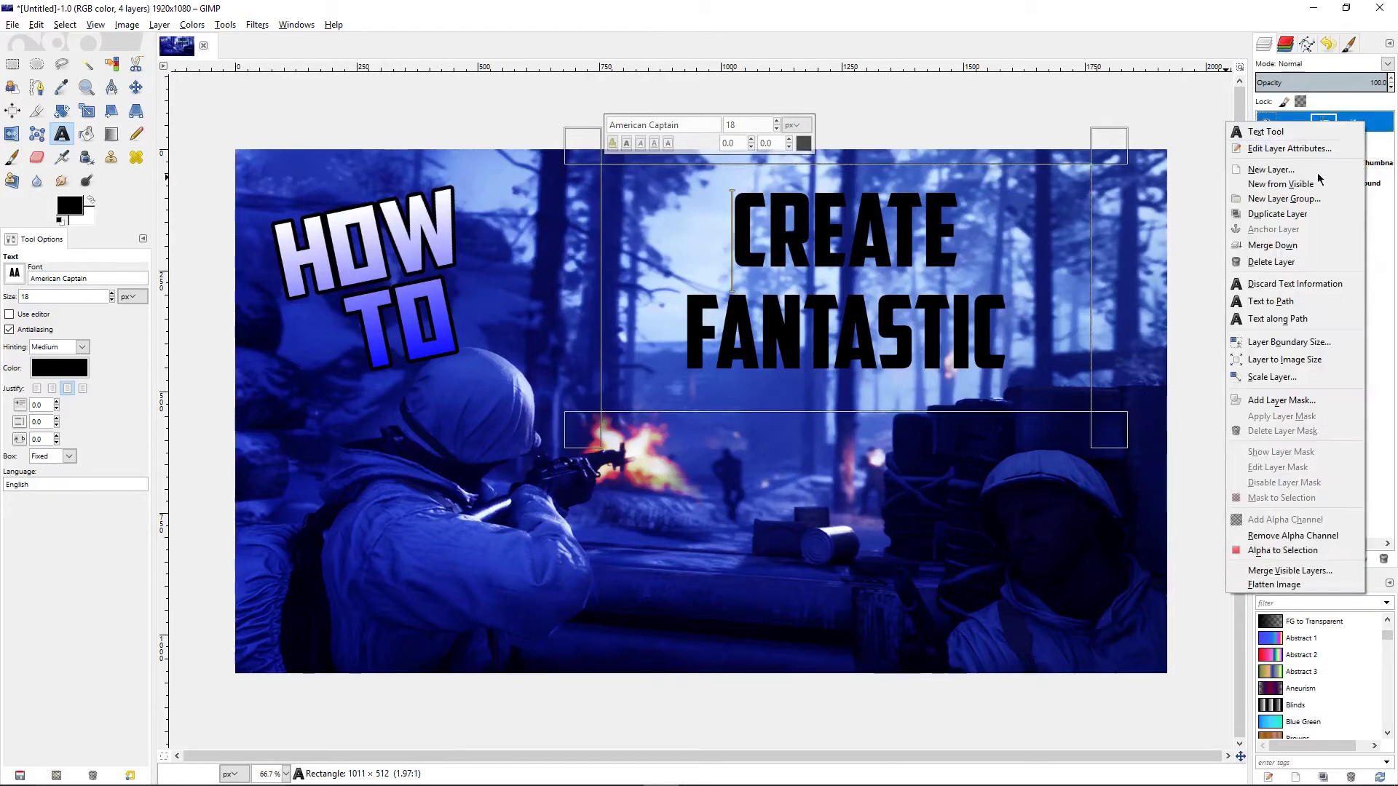
Fill the CREATE FANTASTIC letter selection with the Yellow Orange gradient.
click(1286, 551)
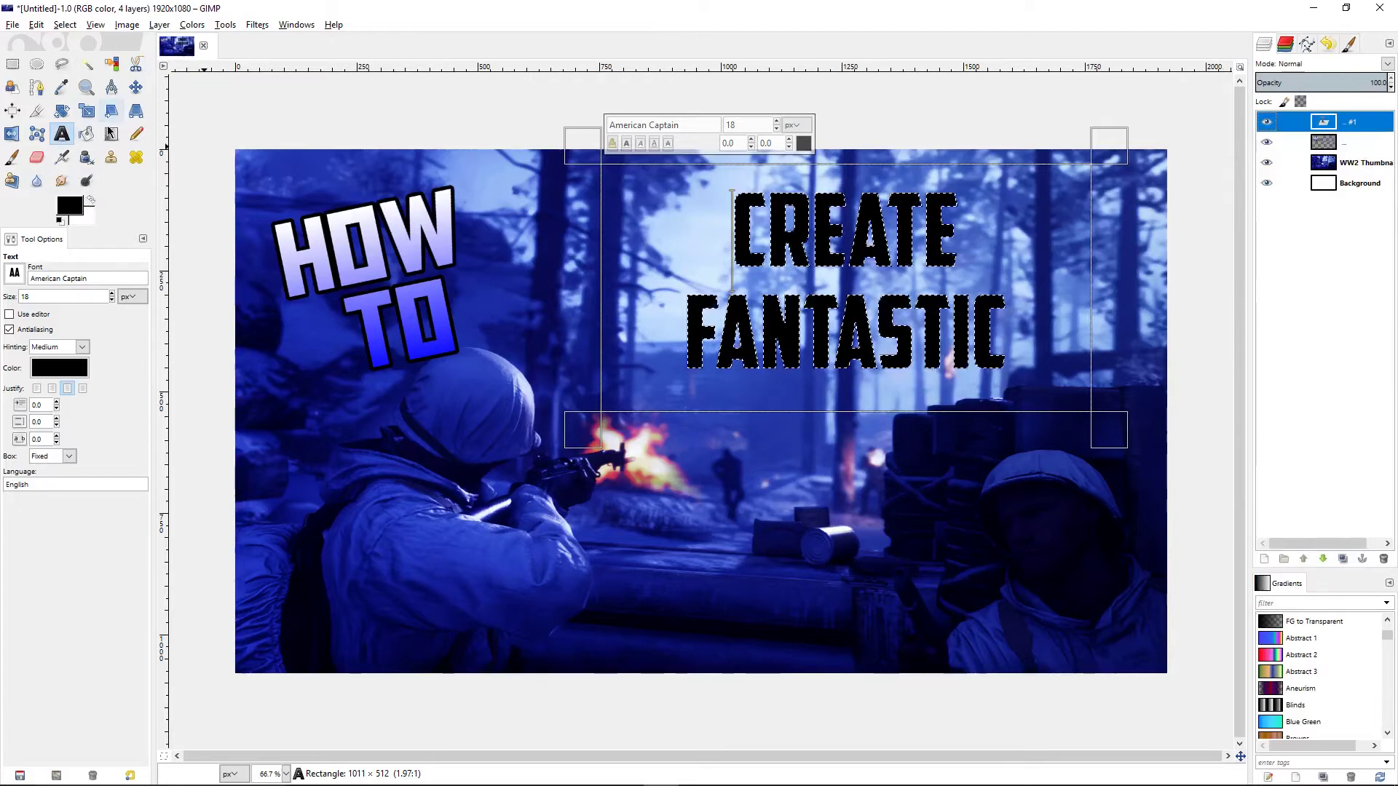
click(111, 133)
click(21, 315)
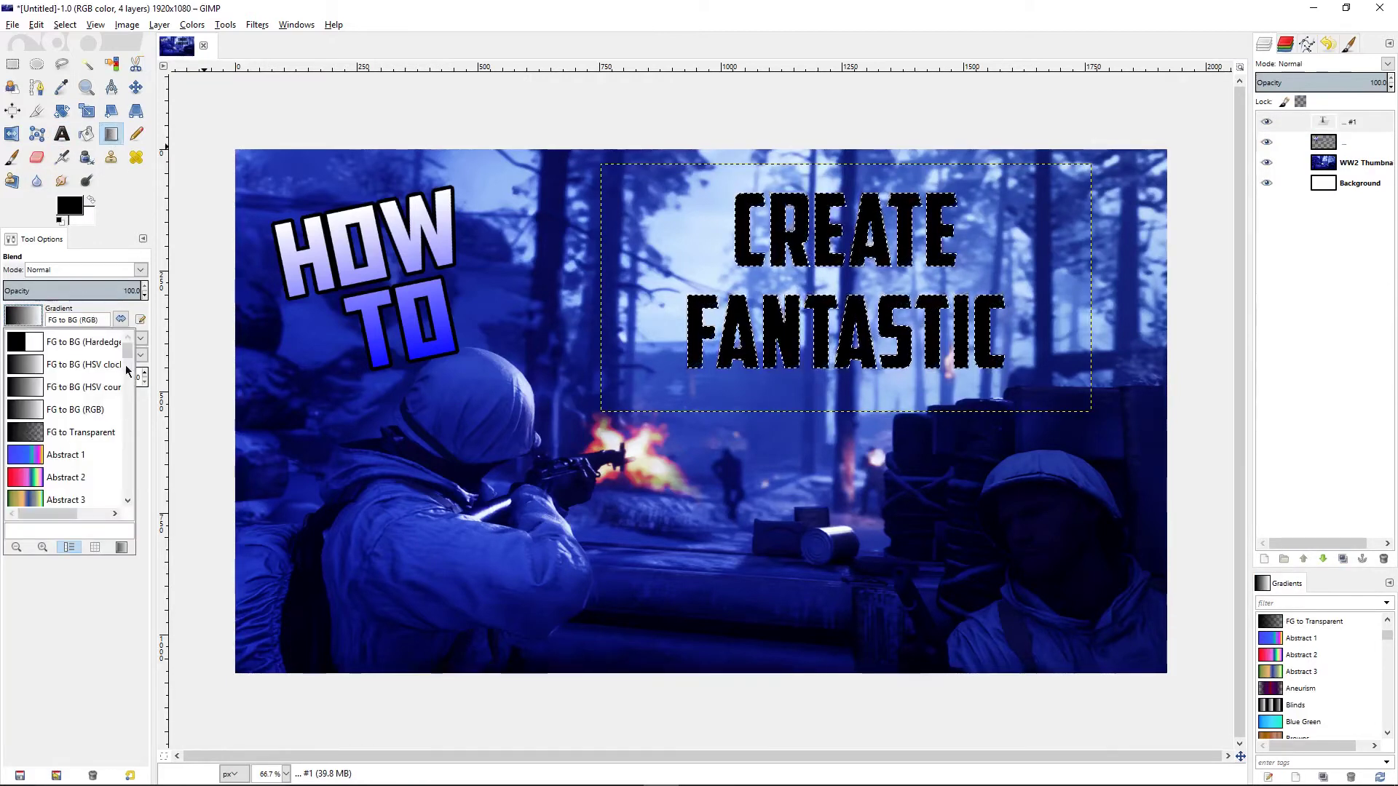
drag(128, 351, 125, 502)
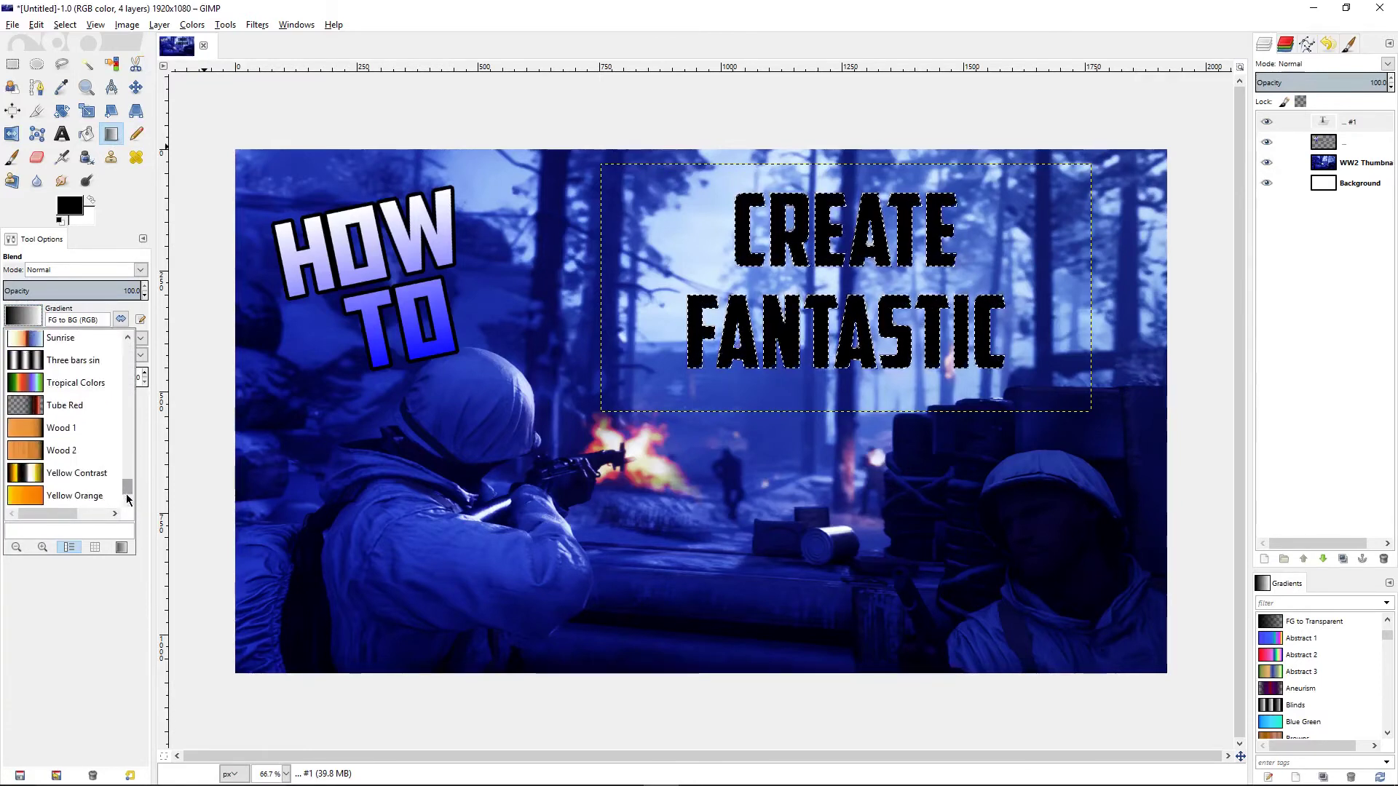
click(80, 495)
drag(837, 180, 819, 284)
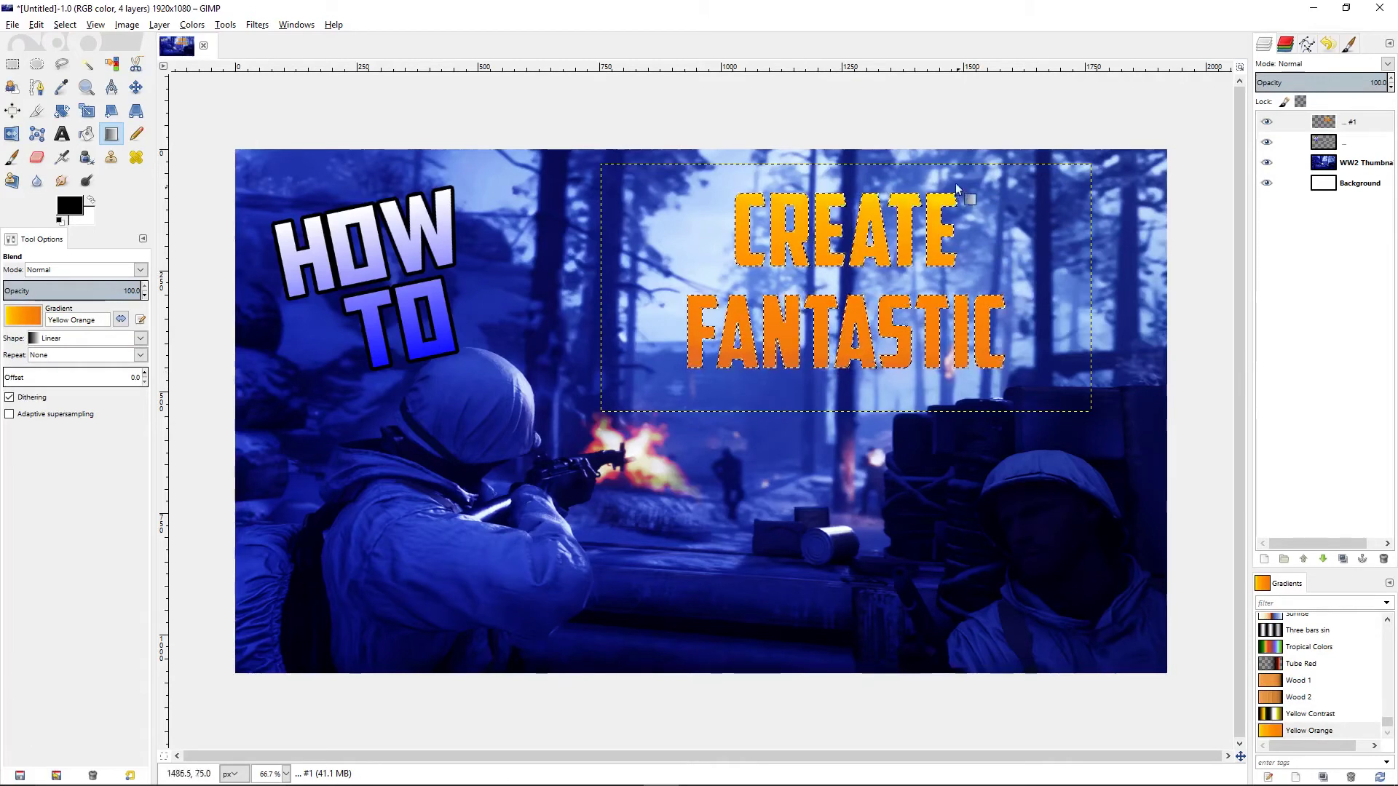
Grow the selection by 8 px, fill it black as a thick outline, then deselect.
click(68, 25)
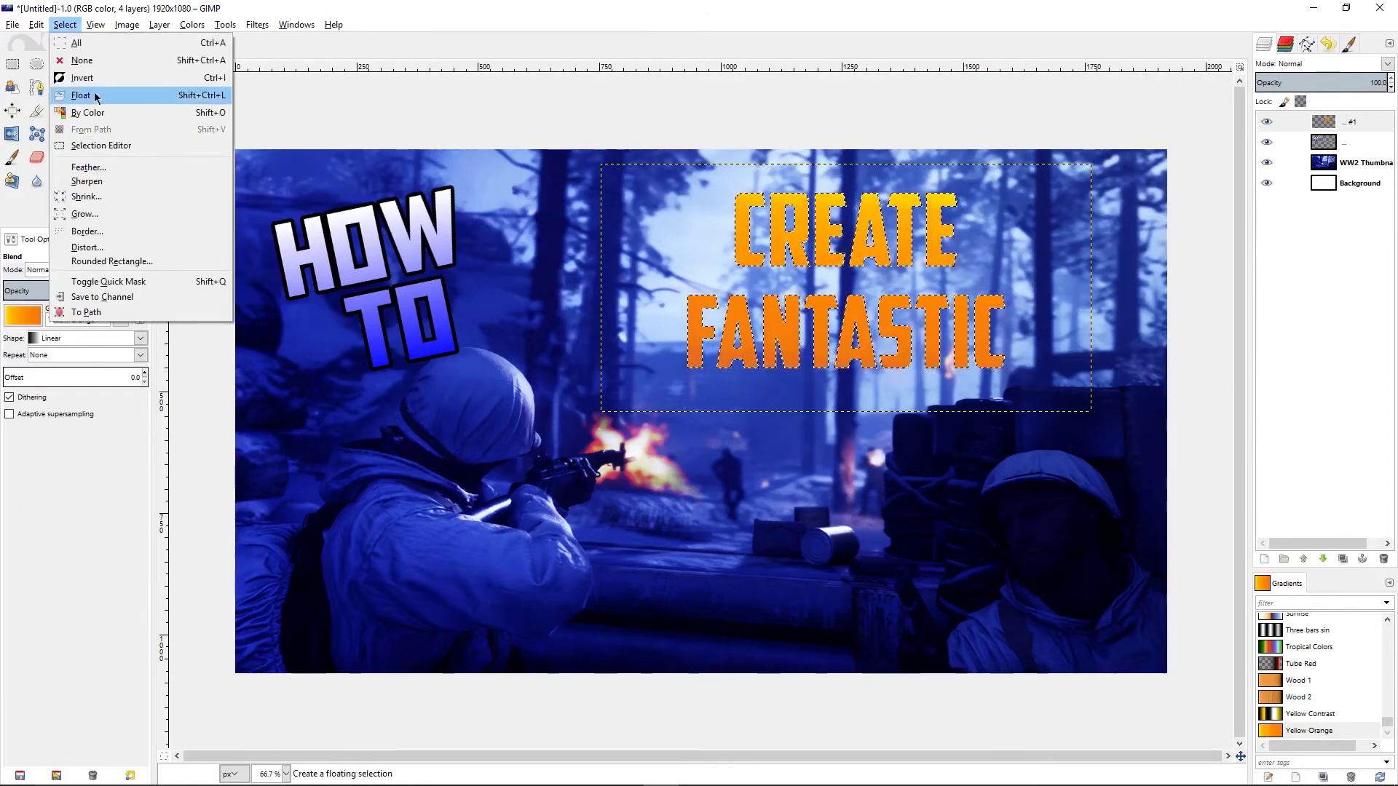
click(111, 212)
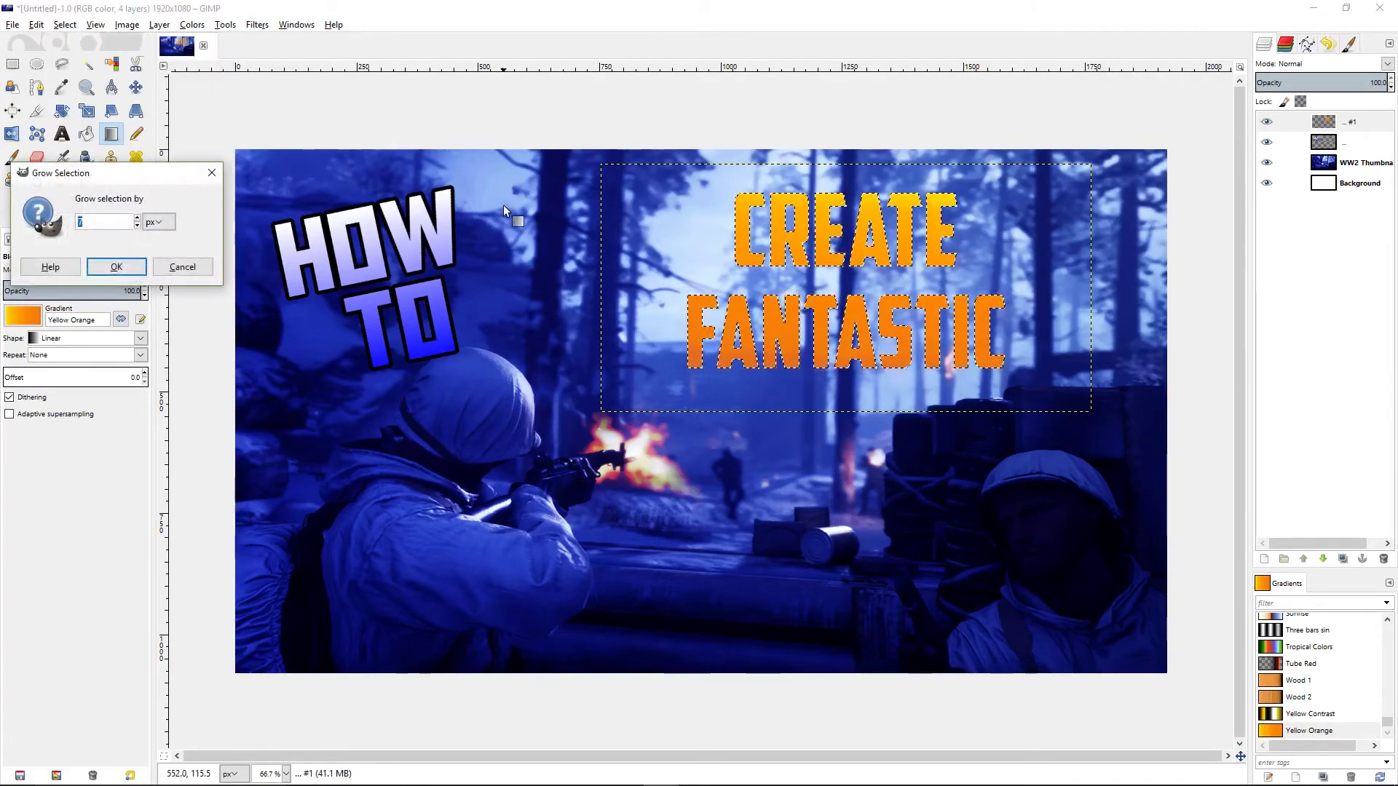
key(Return)
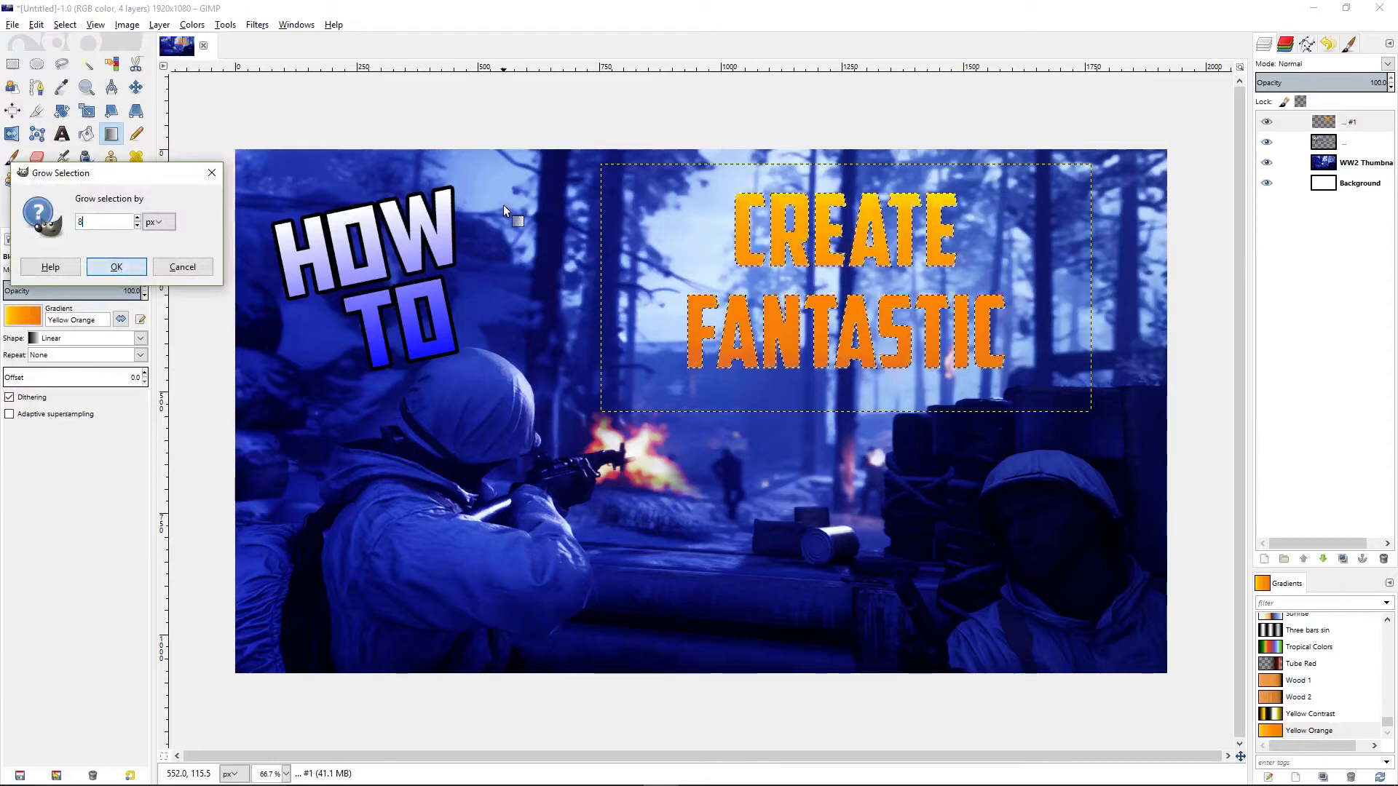
click(86, 135)
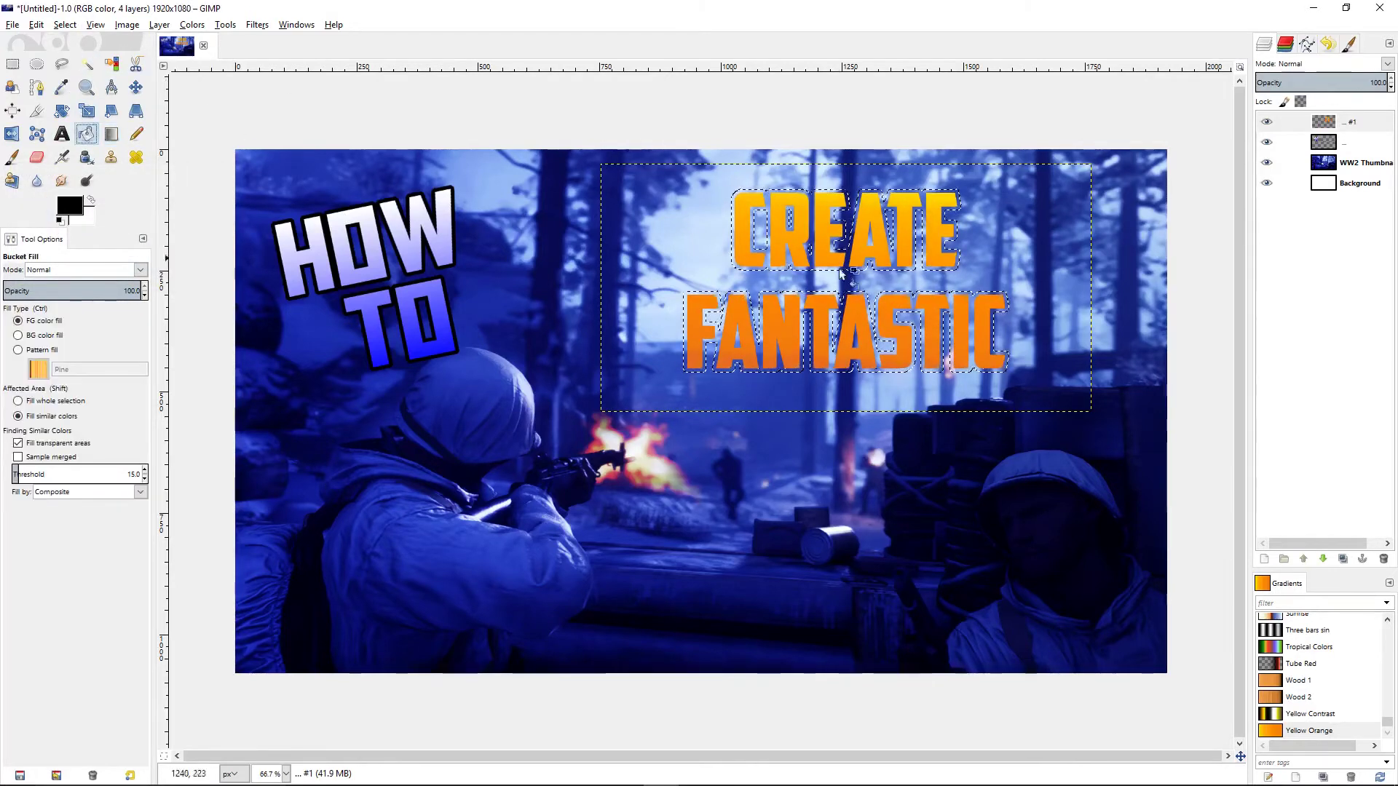
key(1)
click(767, 201)
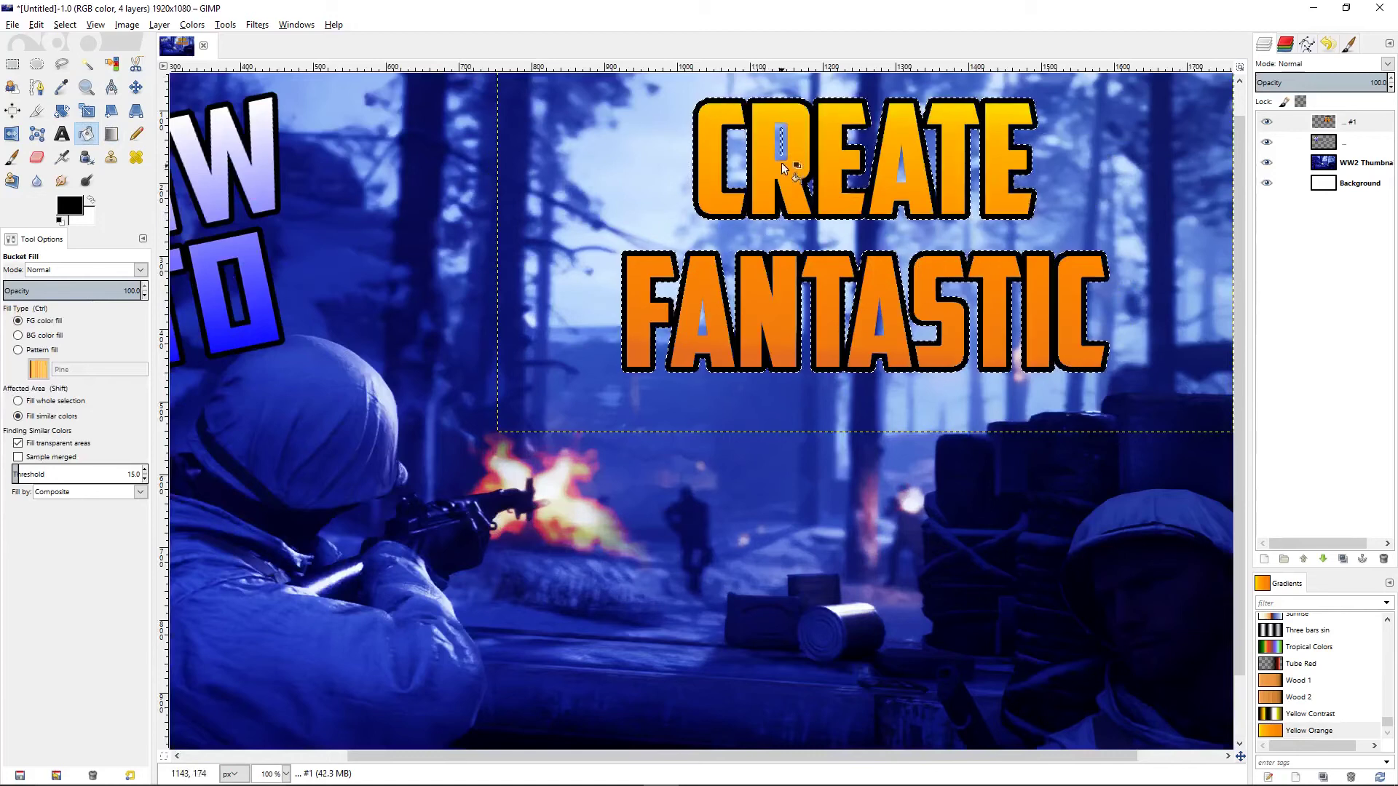
click(905, 177)
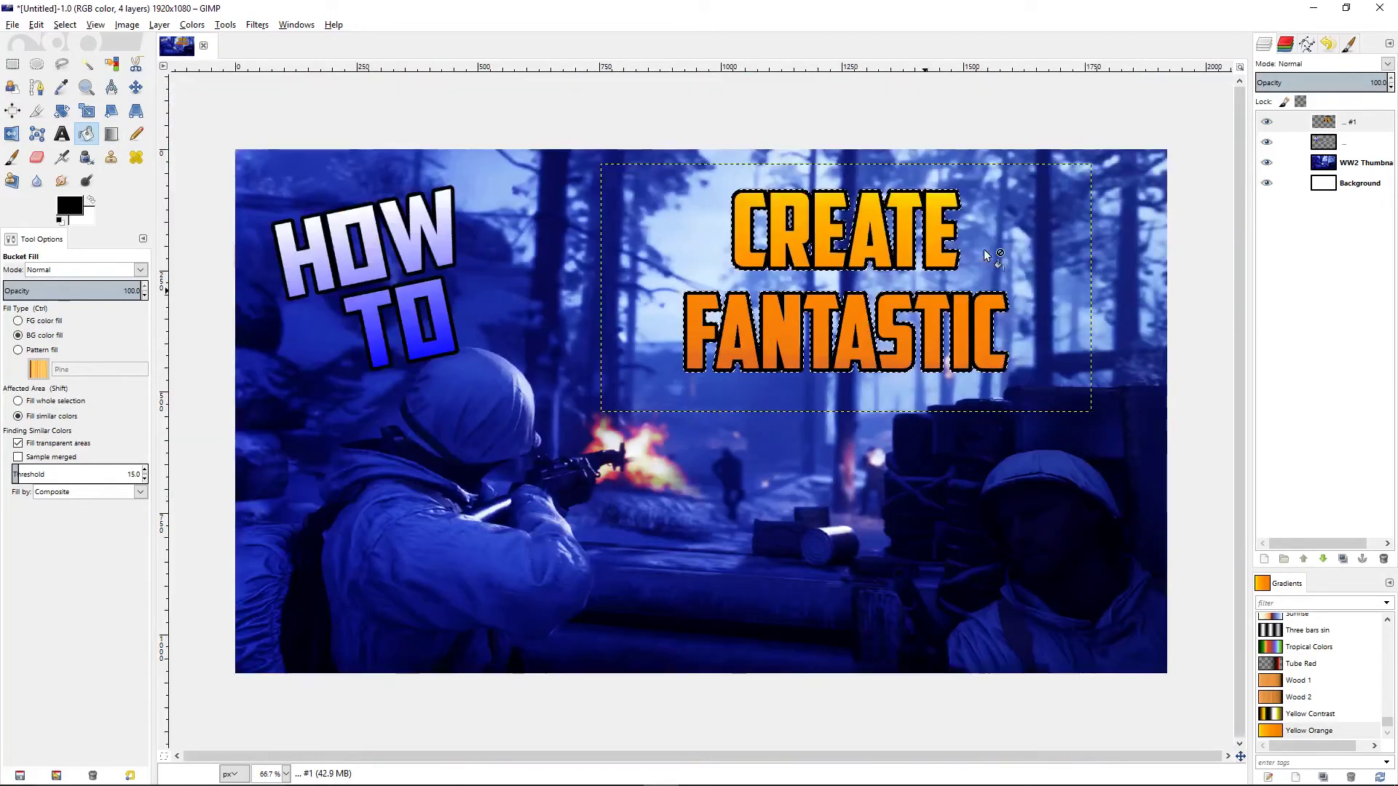
key(minus)
click(64, 24)
click(73, 57)
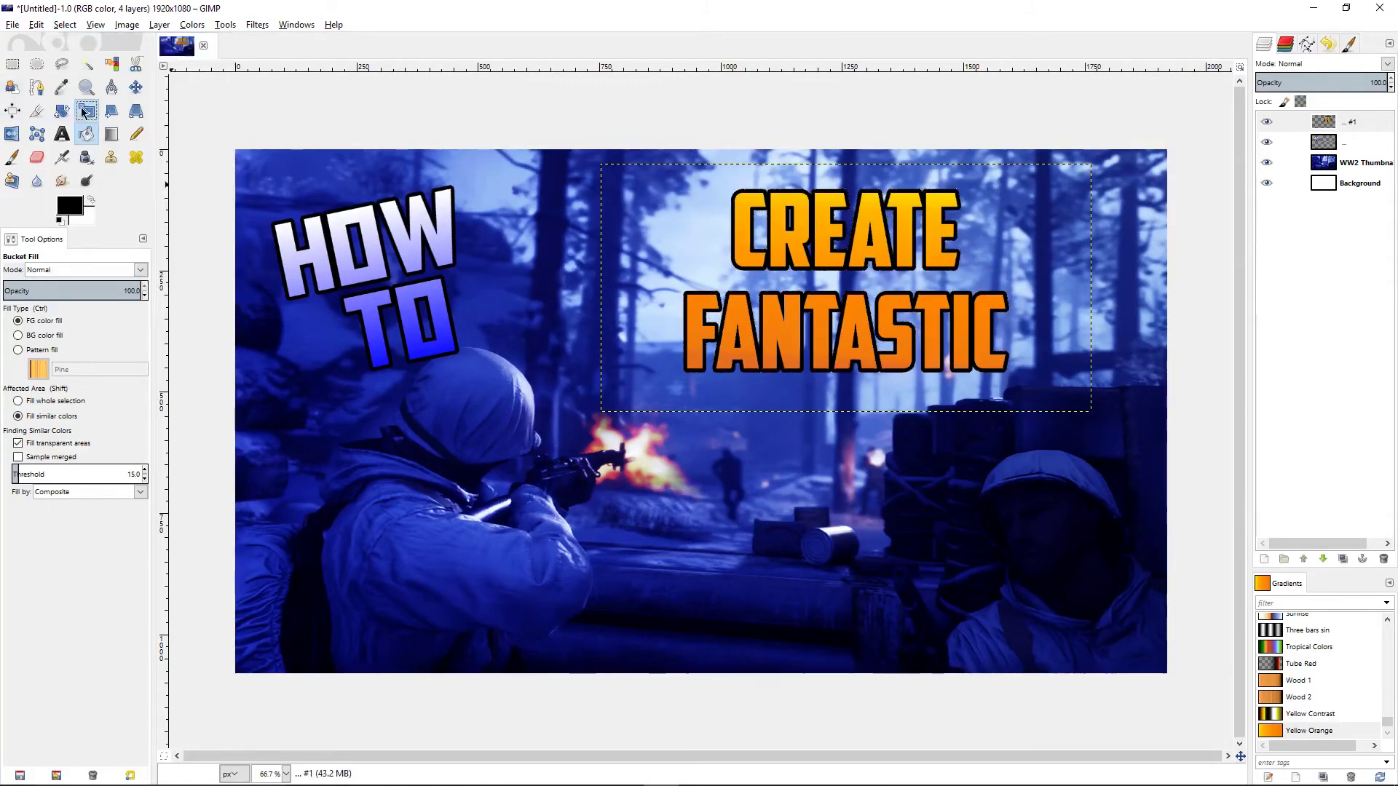
Enlarge the CREATE FANTASTIC text slightly and tilt it about 15°.
click(87, 110)
click(778, 275)
drag(710, 231, 687, 205)
click(635, 214)
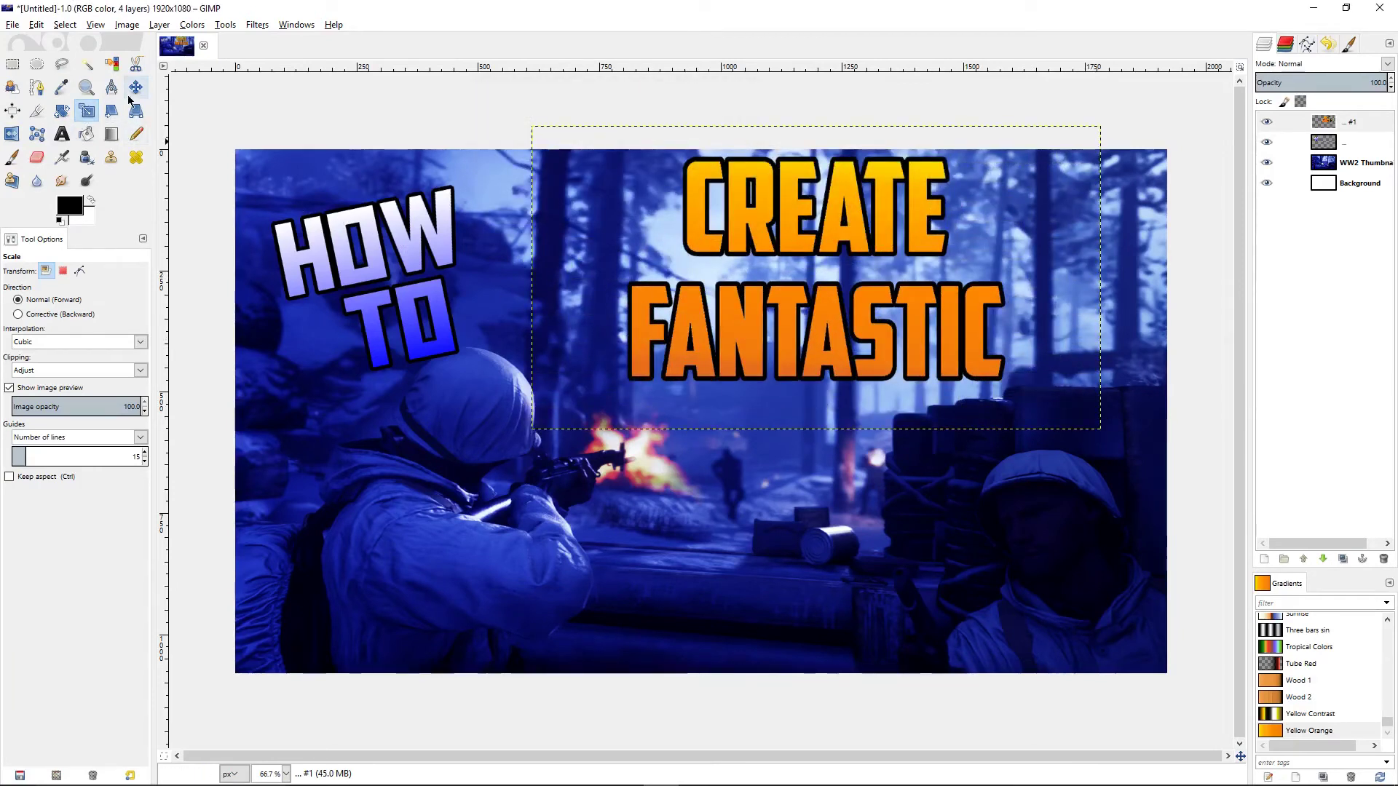
click(62, 110)
drag(806, 273, 1002, 288)
click(1033, 313)
Move the tilted CREATE FANTASTIC text down-right and shift HOW TO to the right.
click(136, 87)
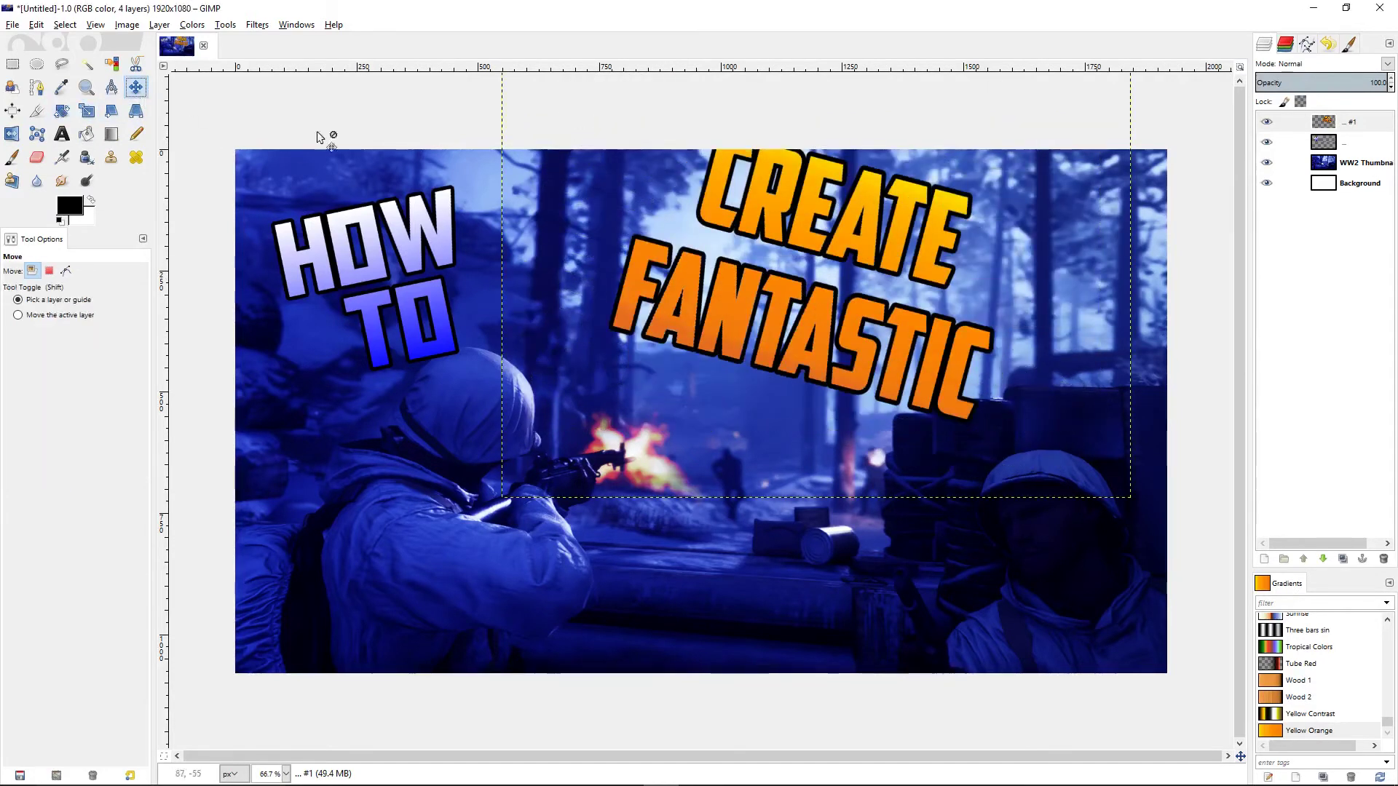
drag(842, 220, 902, 261)
drag(406, 242, 463, 241)
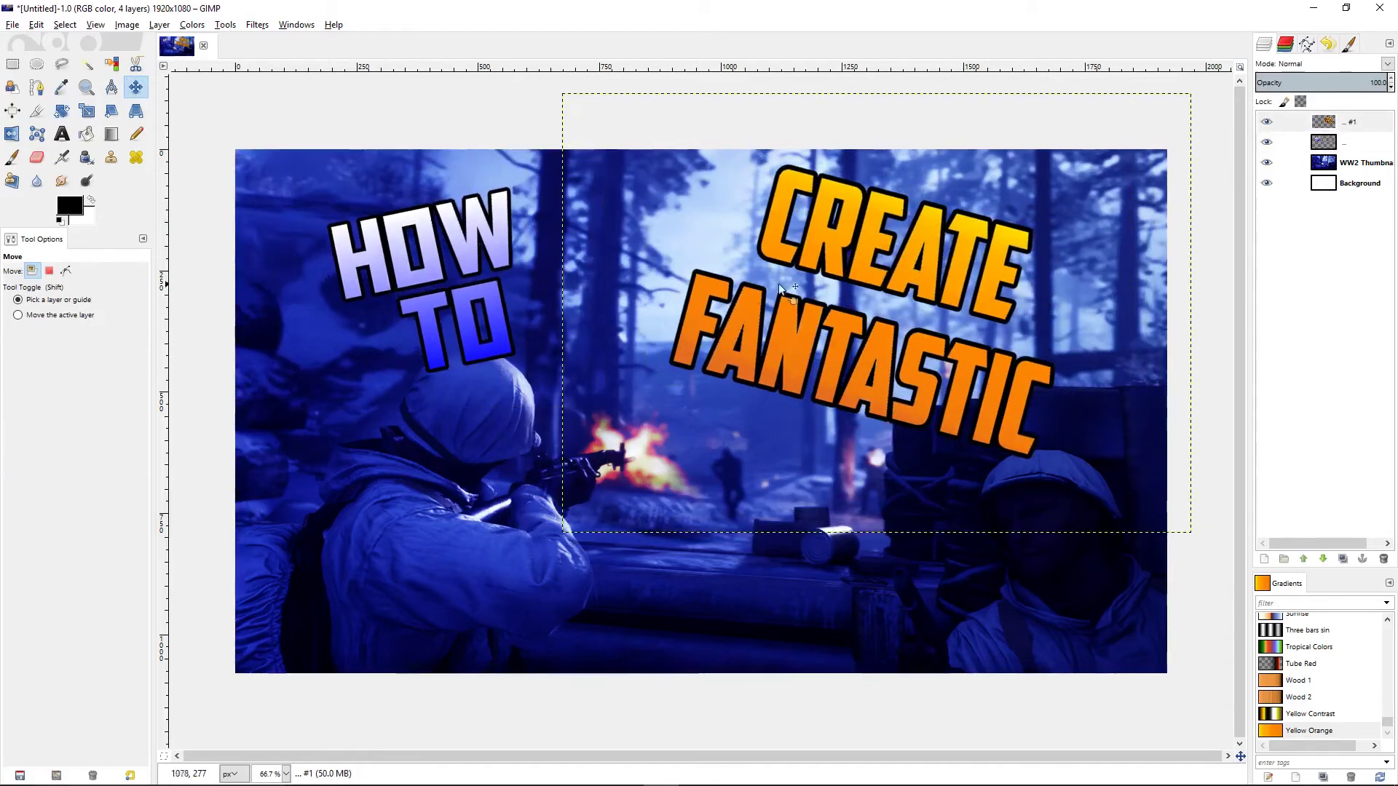
mouse_move(890, 268)
mouse_down()
mouse_move(852, 248)
mouse_move(878, 274)
mouse_up()
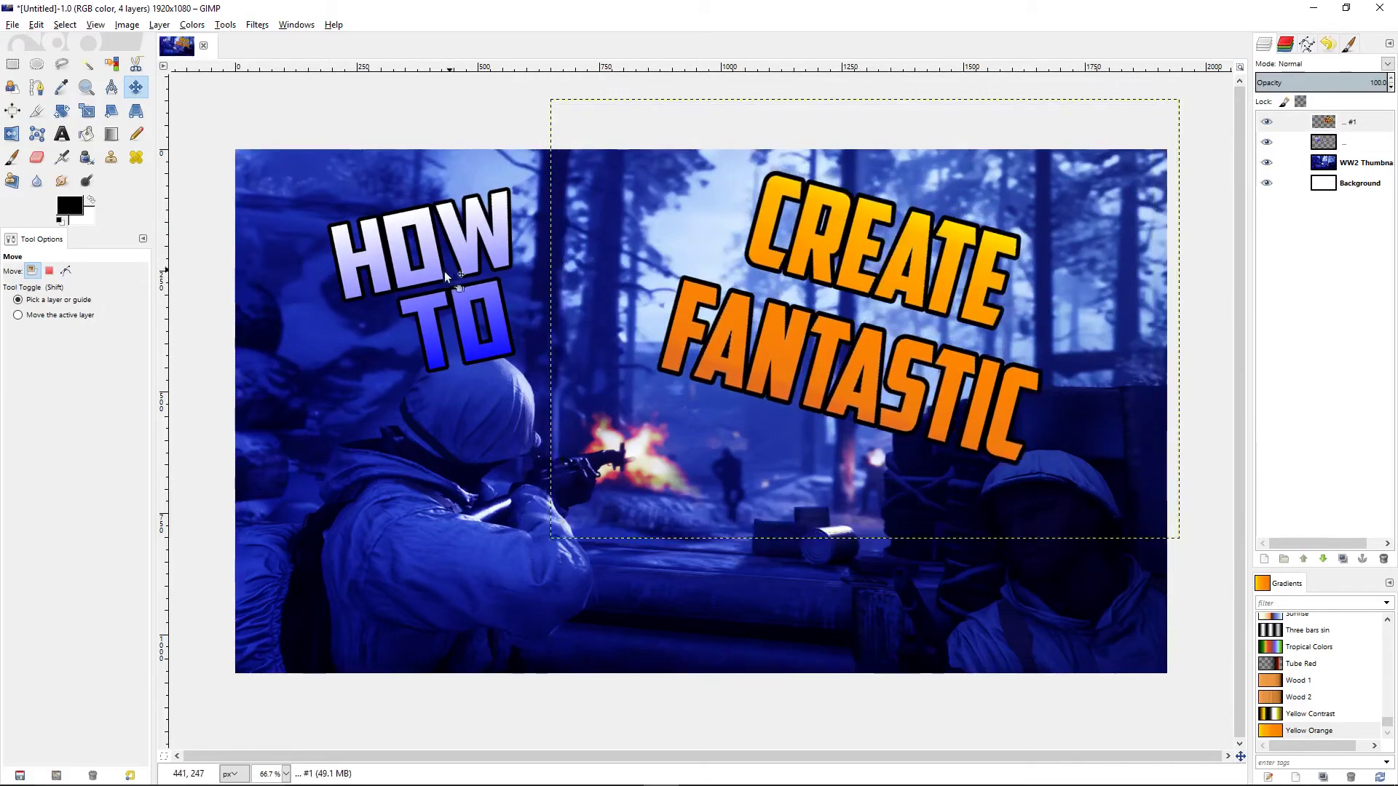
Stretch the HOW TO layer taller to 796 × 578.
click(86, 110)
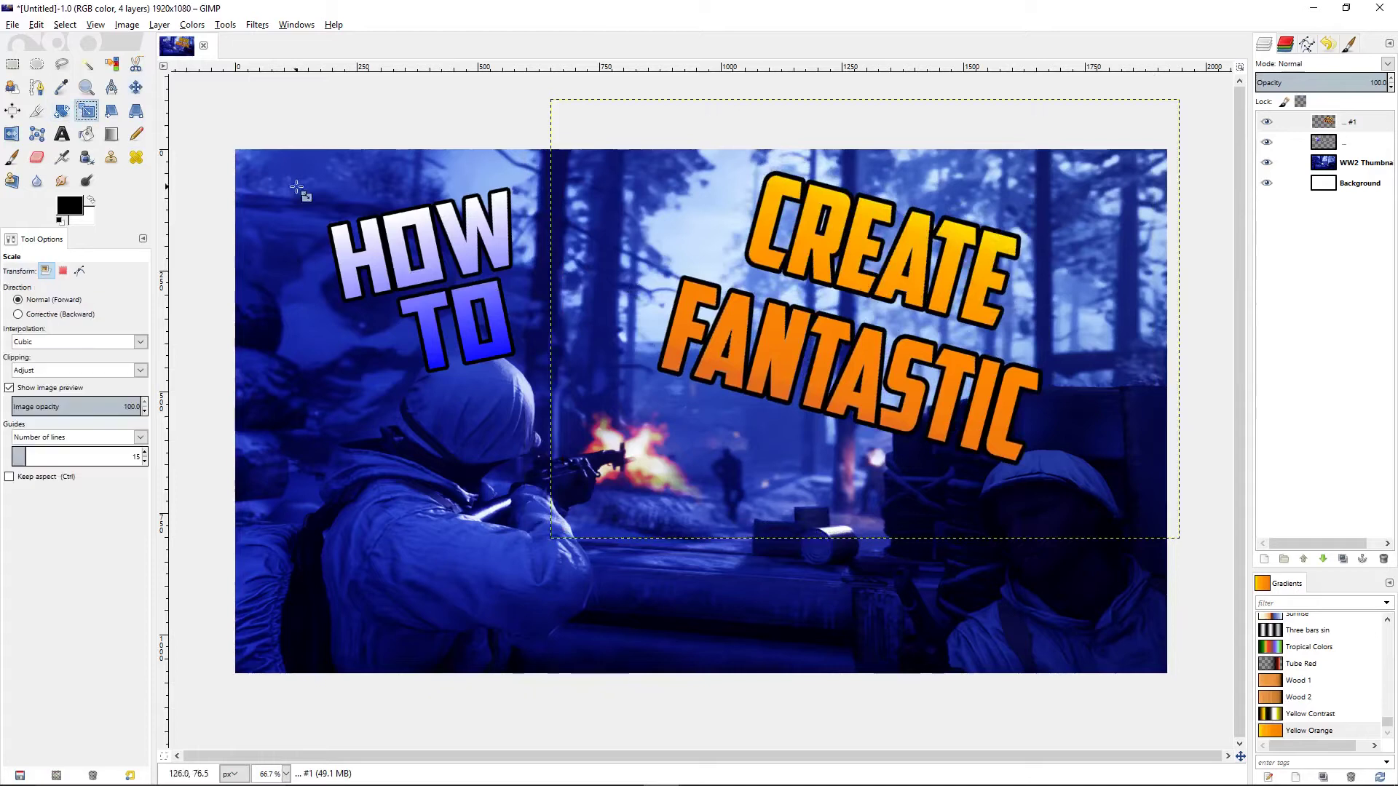
click(467, 234)
click(713, 213)
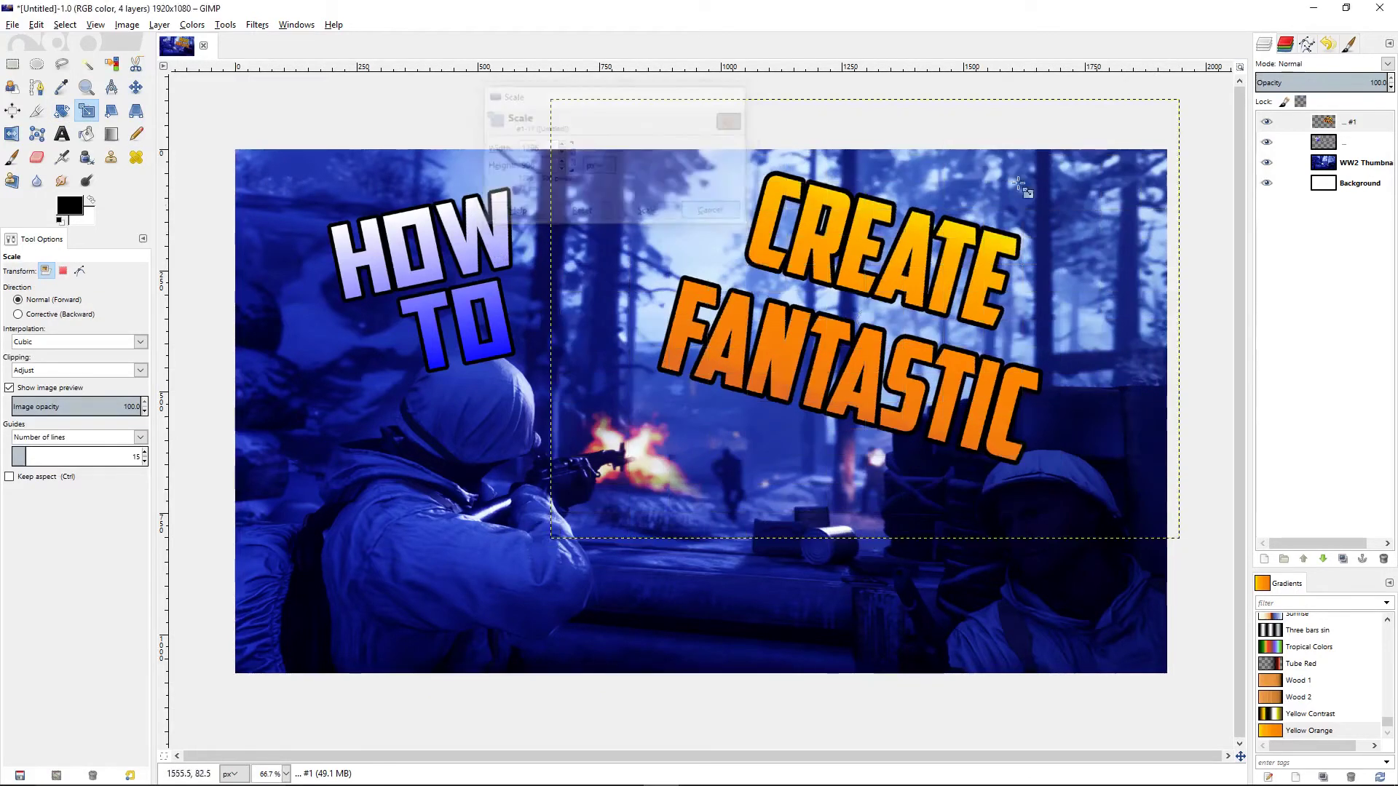
click(1340, 142)
click(576, 222)
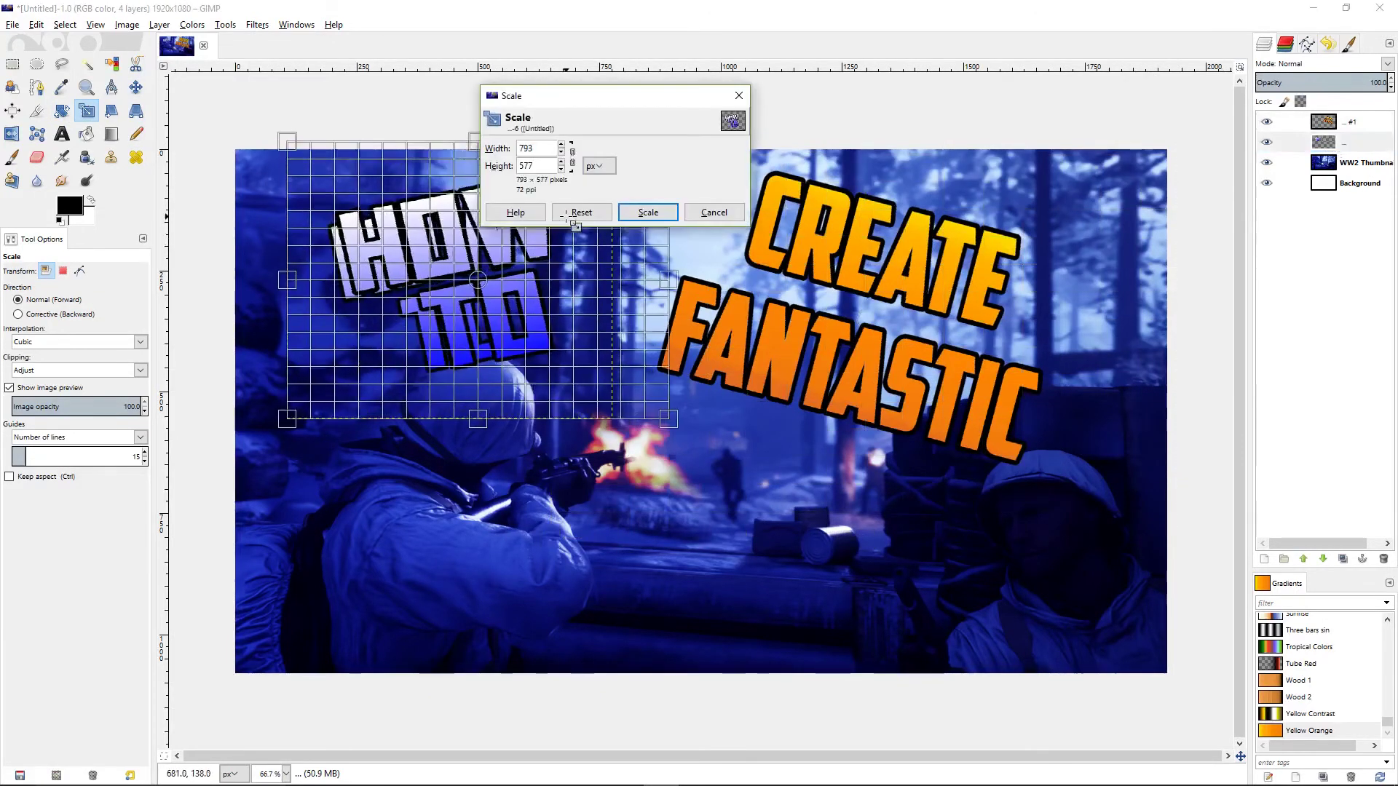
drag(478, 418, 478, 435)
click(648, 212)
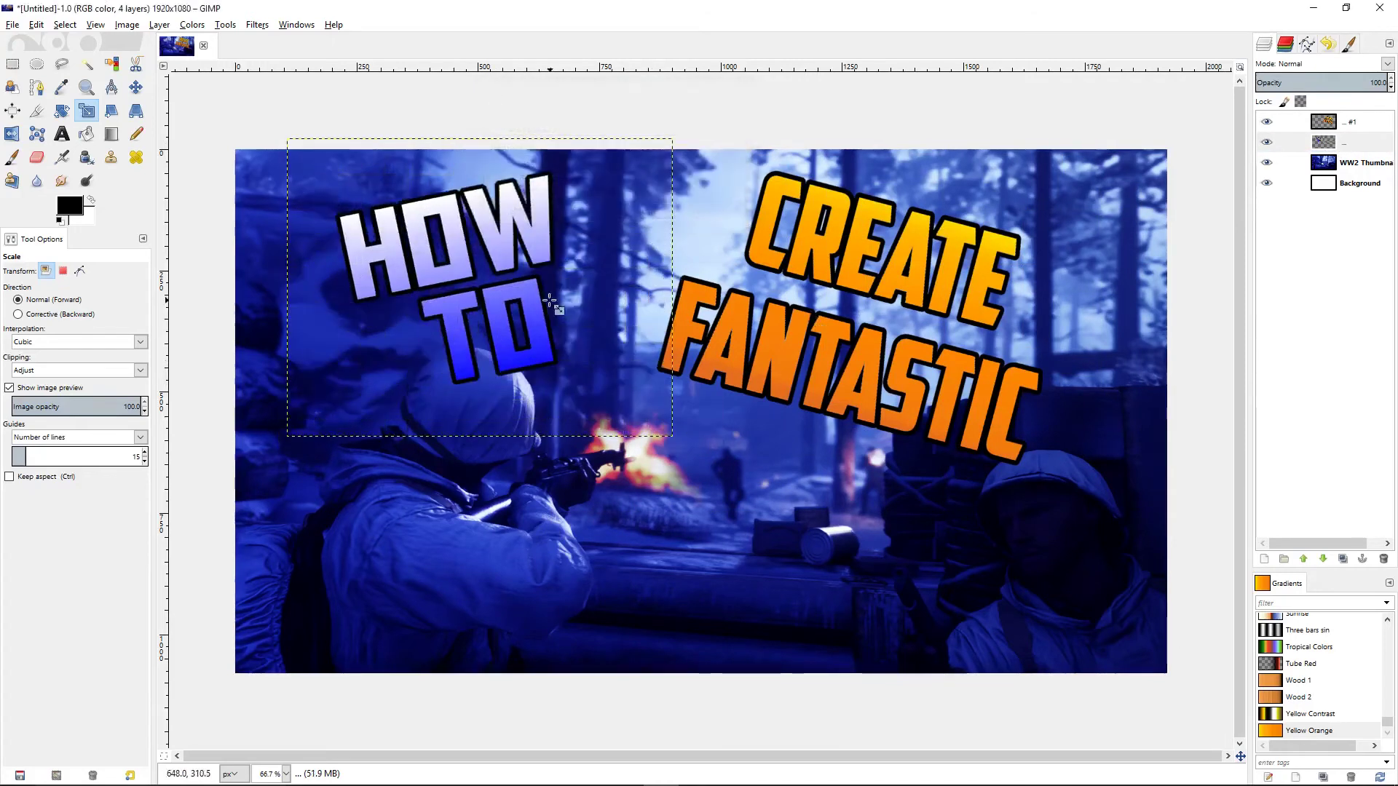
Draw a new text box in the lower-left of the thumbnail.
click(1378, 166)
click(1356, 121)
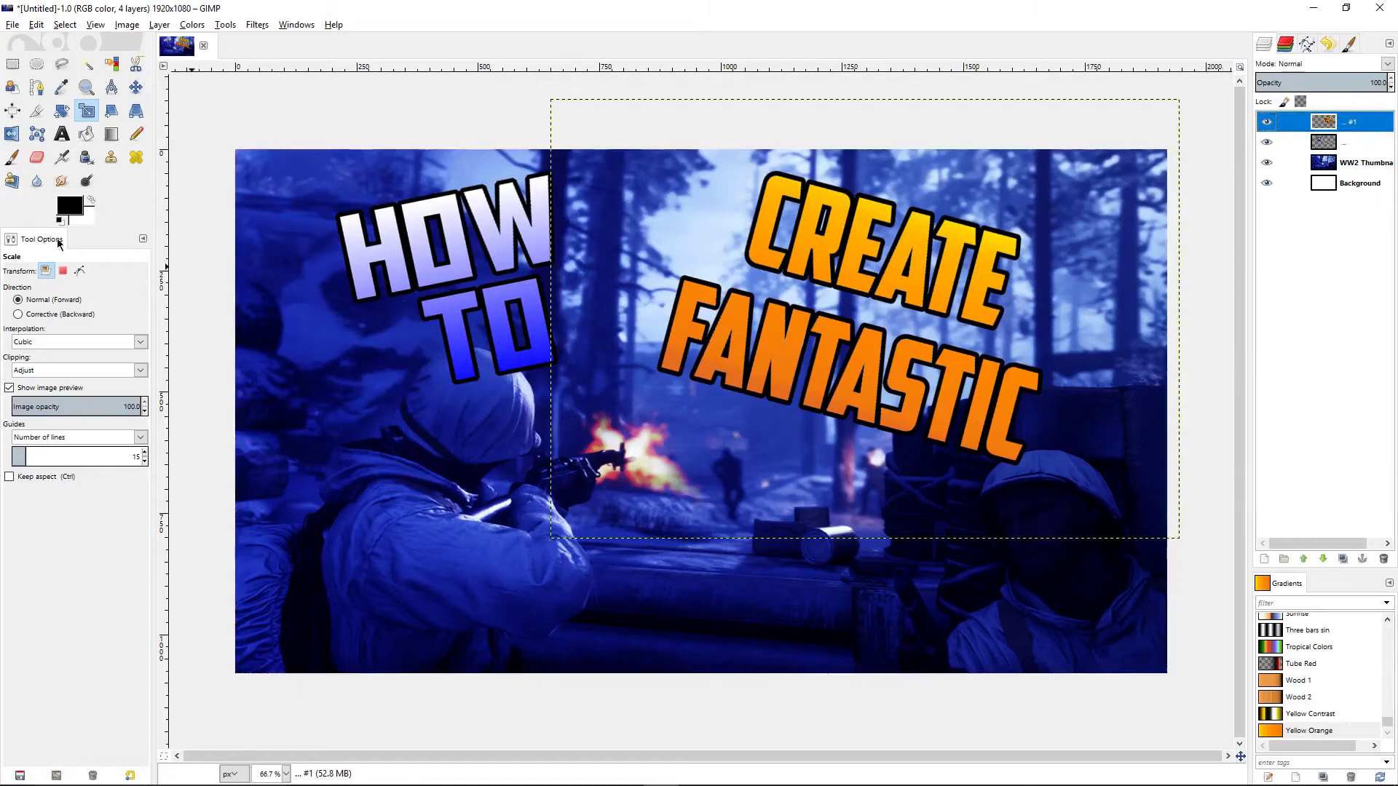
click(67, 134)
drag(238, 676, 555, 464)
drag(583, 699, 619, 695)
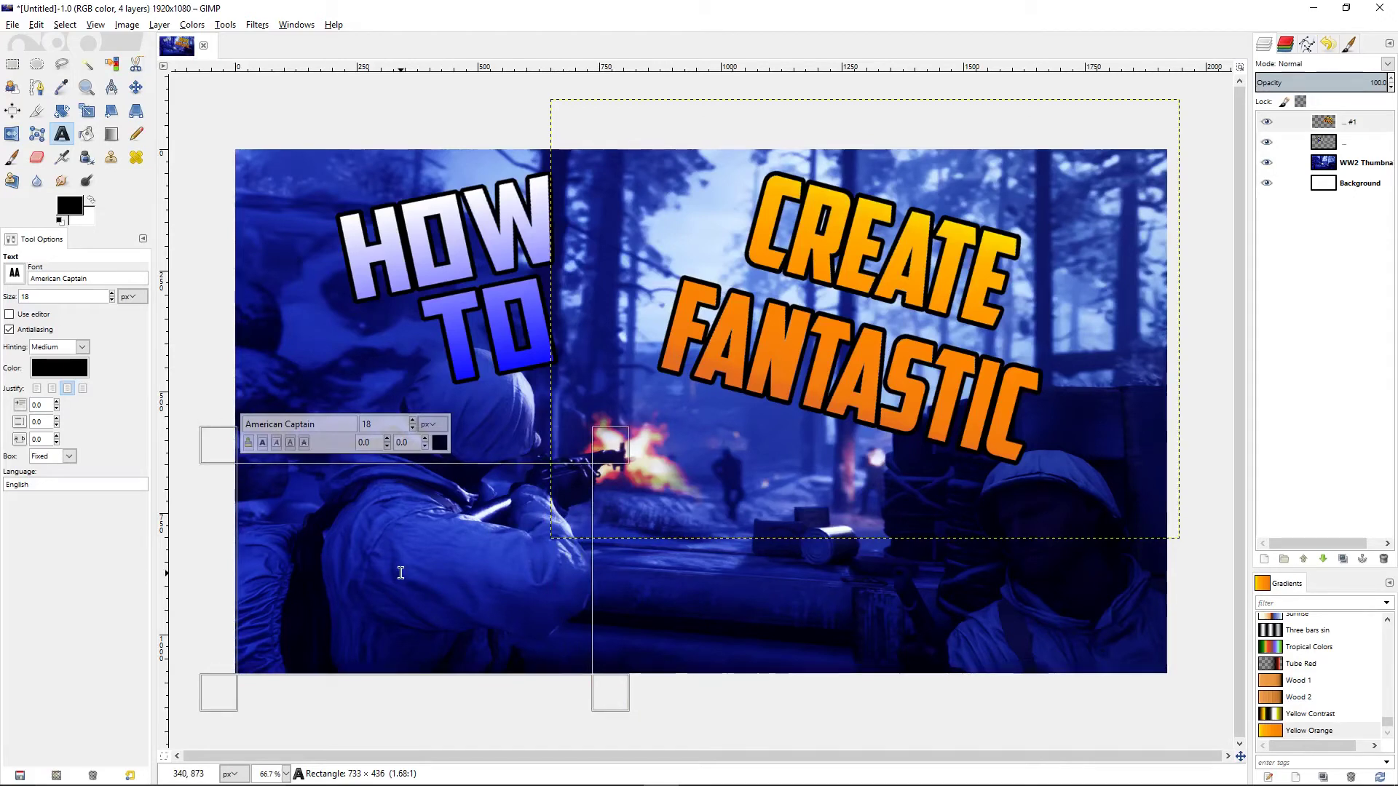
Enter THUMBNAILS in the lower-left box at size 173 and adjust its box position.
text(Thu)
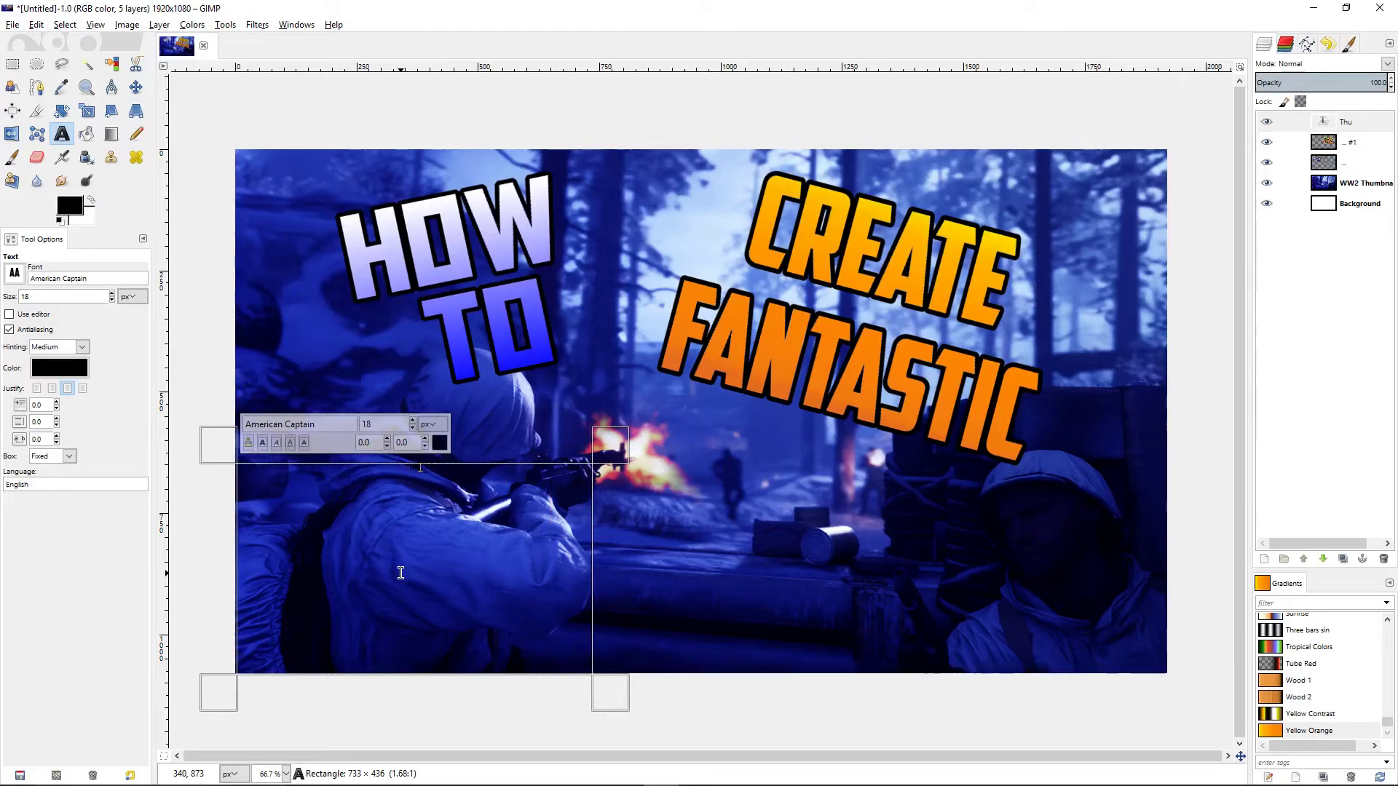
drag(494, 517, 283, 462)
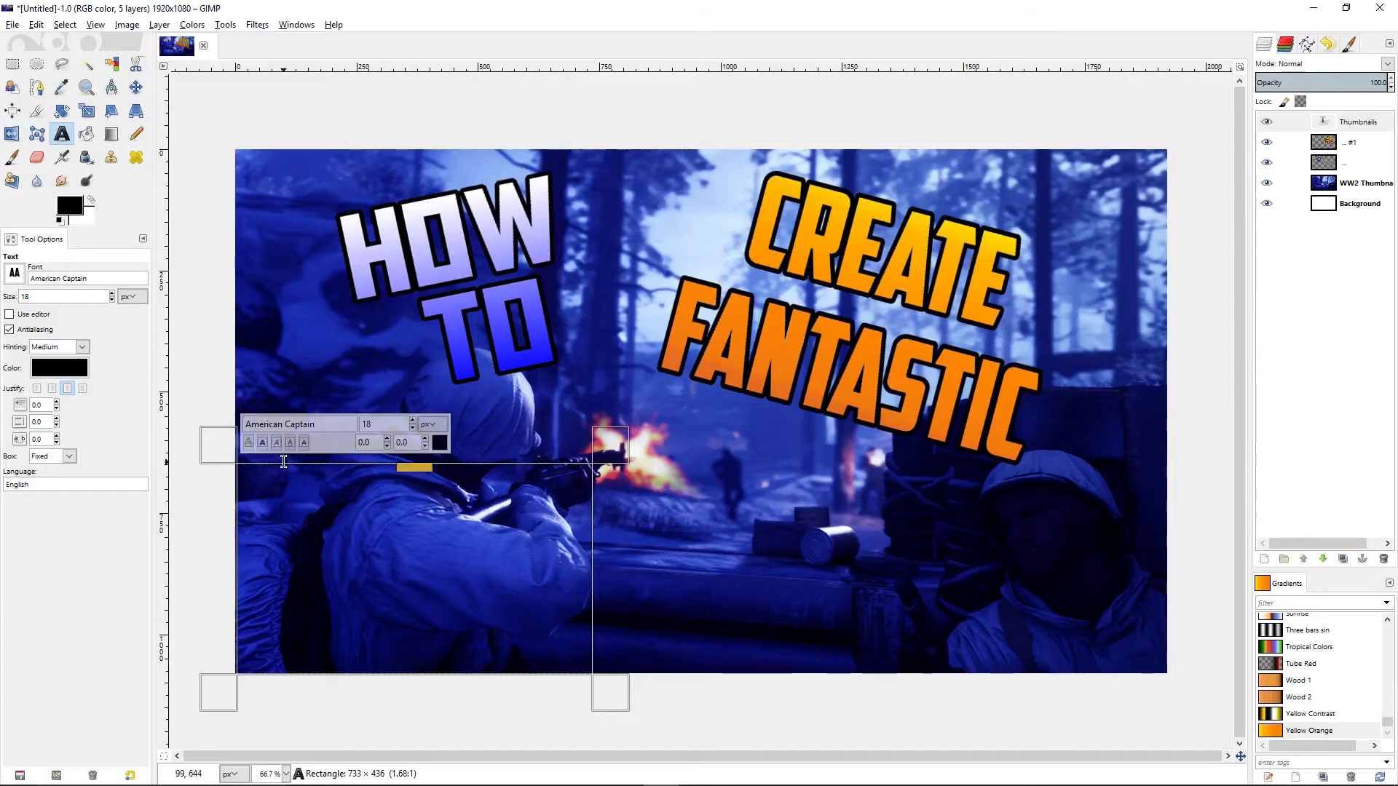
click(413, 422)
click(454, 557)
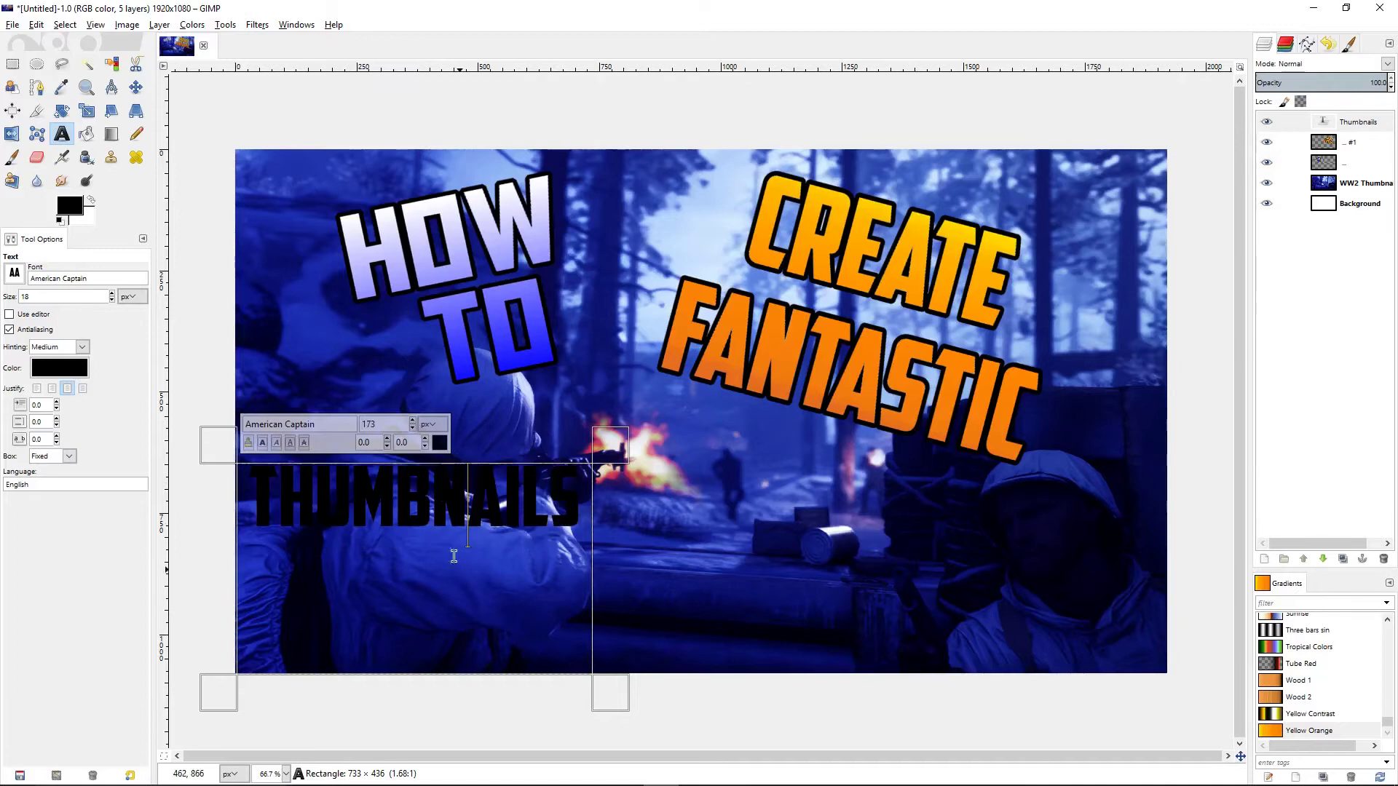
drag(408, 465, 408, 444)
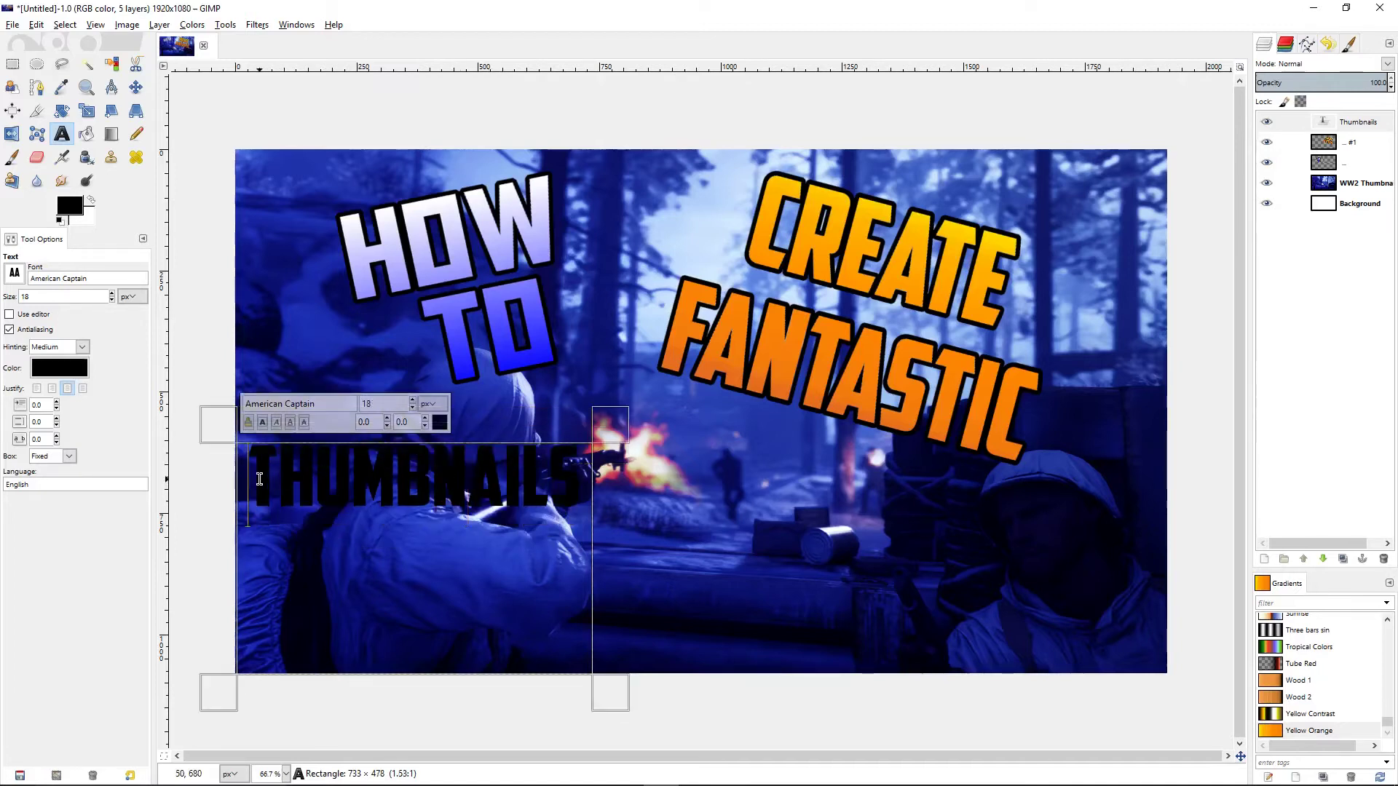
key(Return)
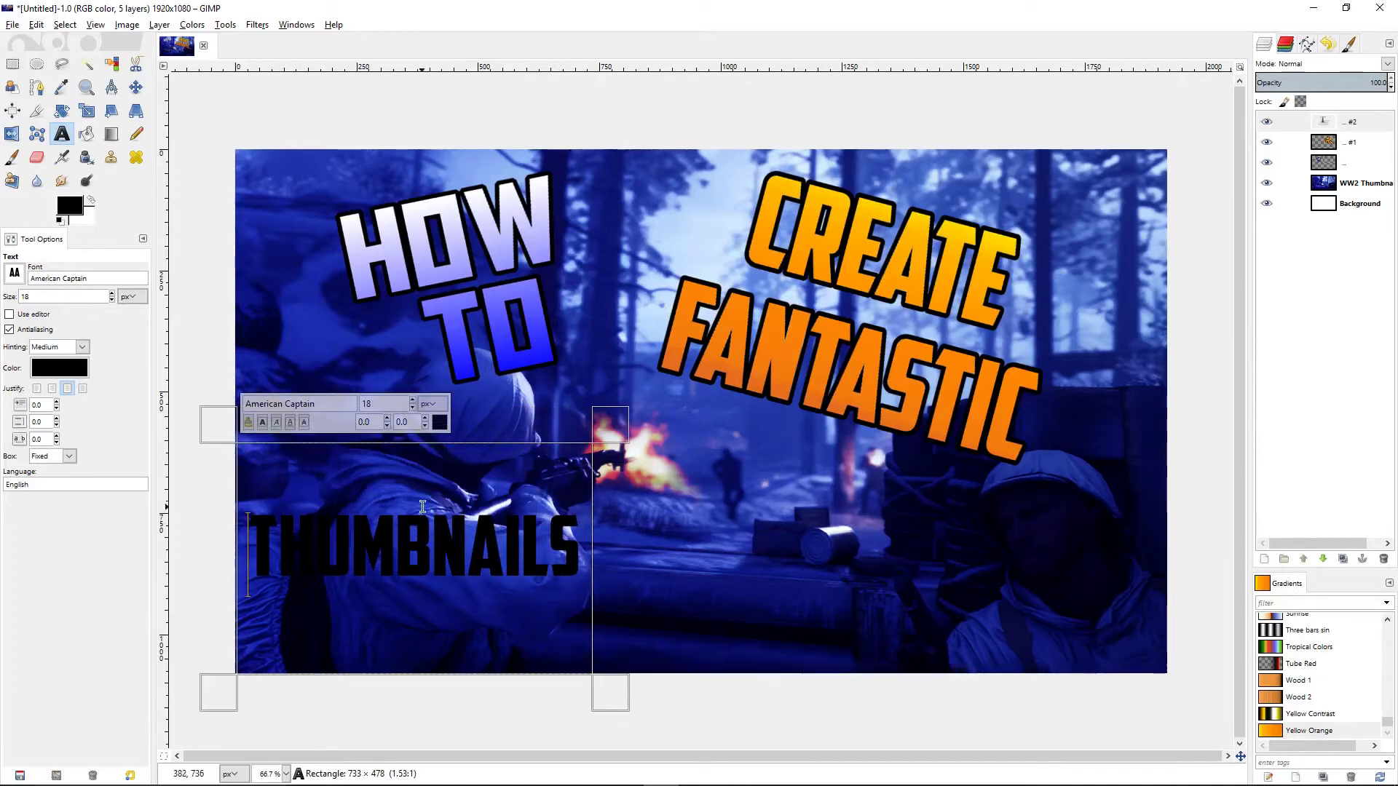
drag(241, 540, 581, 554)
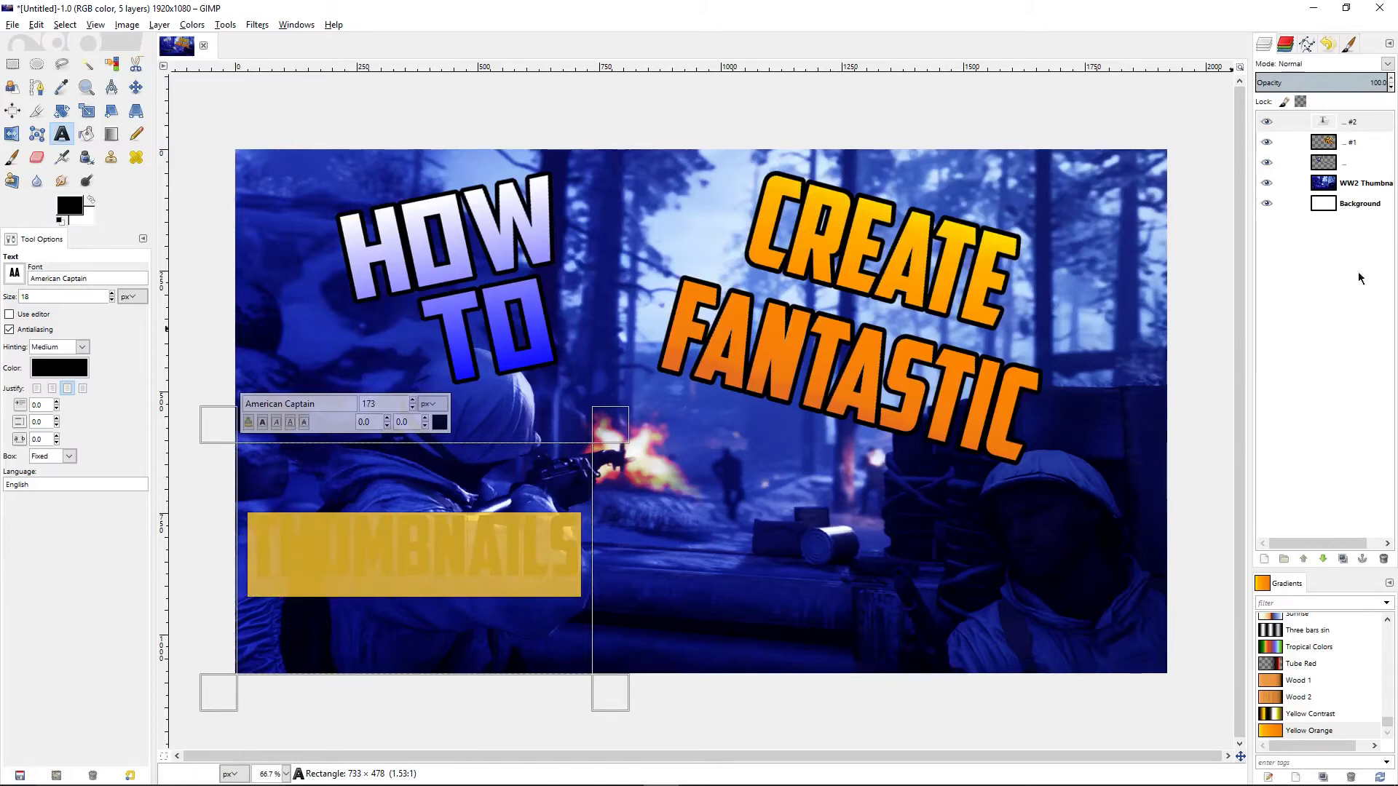
Select the THUMBNAILS letter shapes via Alpha to Selection and apply the Yellow Orange gradient.
right_click(1361, 122)
click(1289, 555)
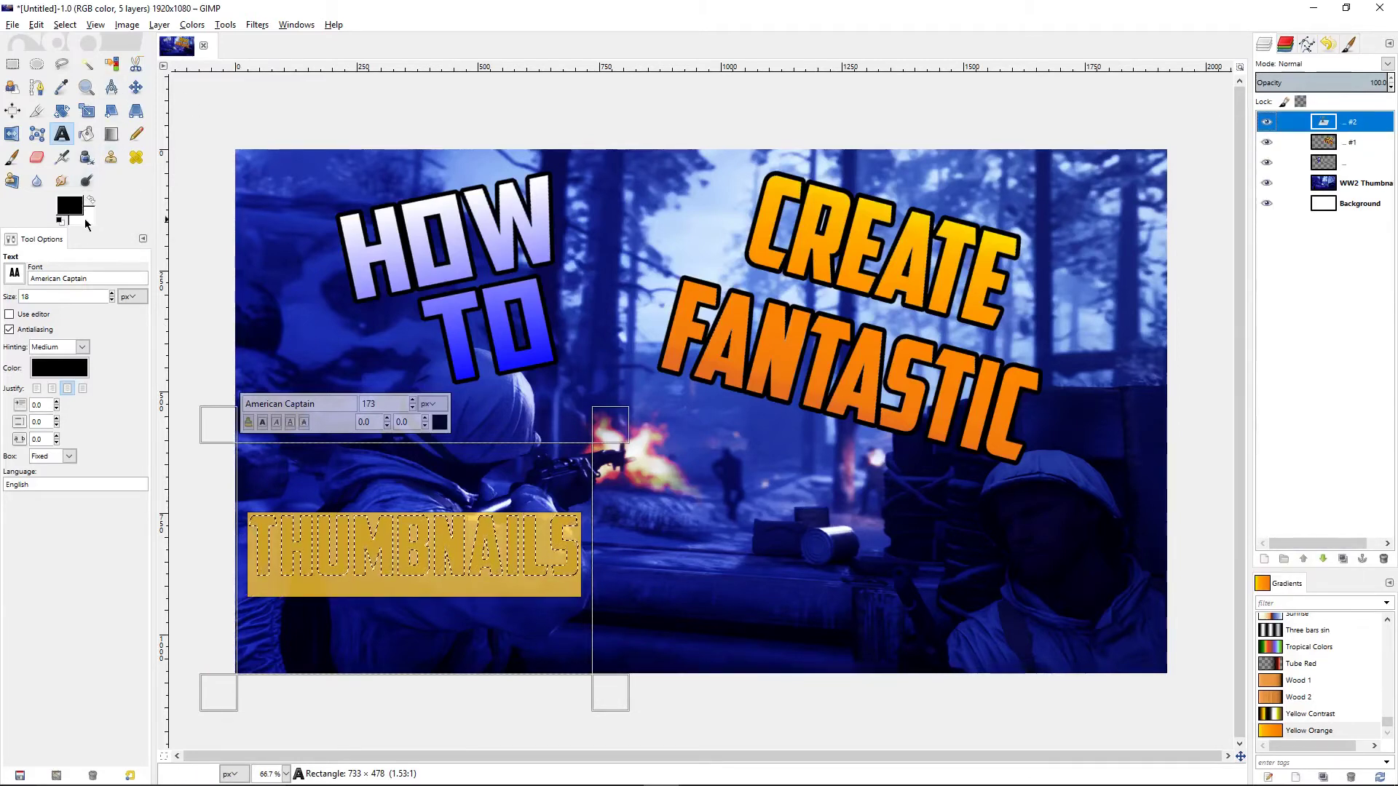
click(111, 133)
drag(393, 513, 391, 600)
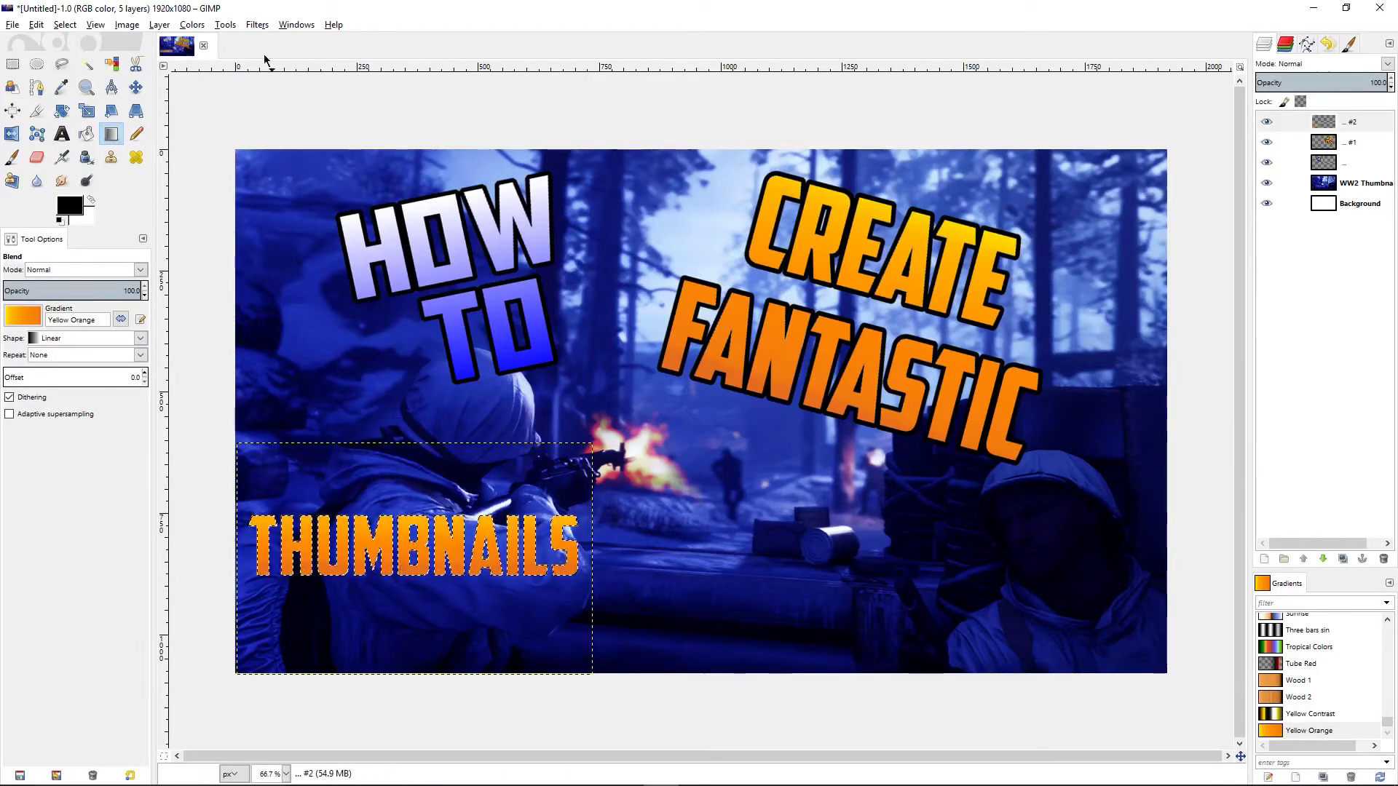
click(64, 24)
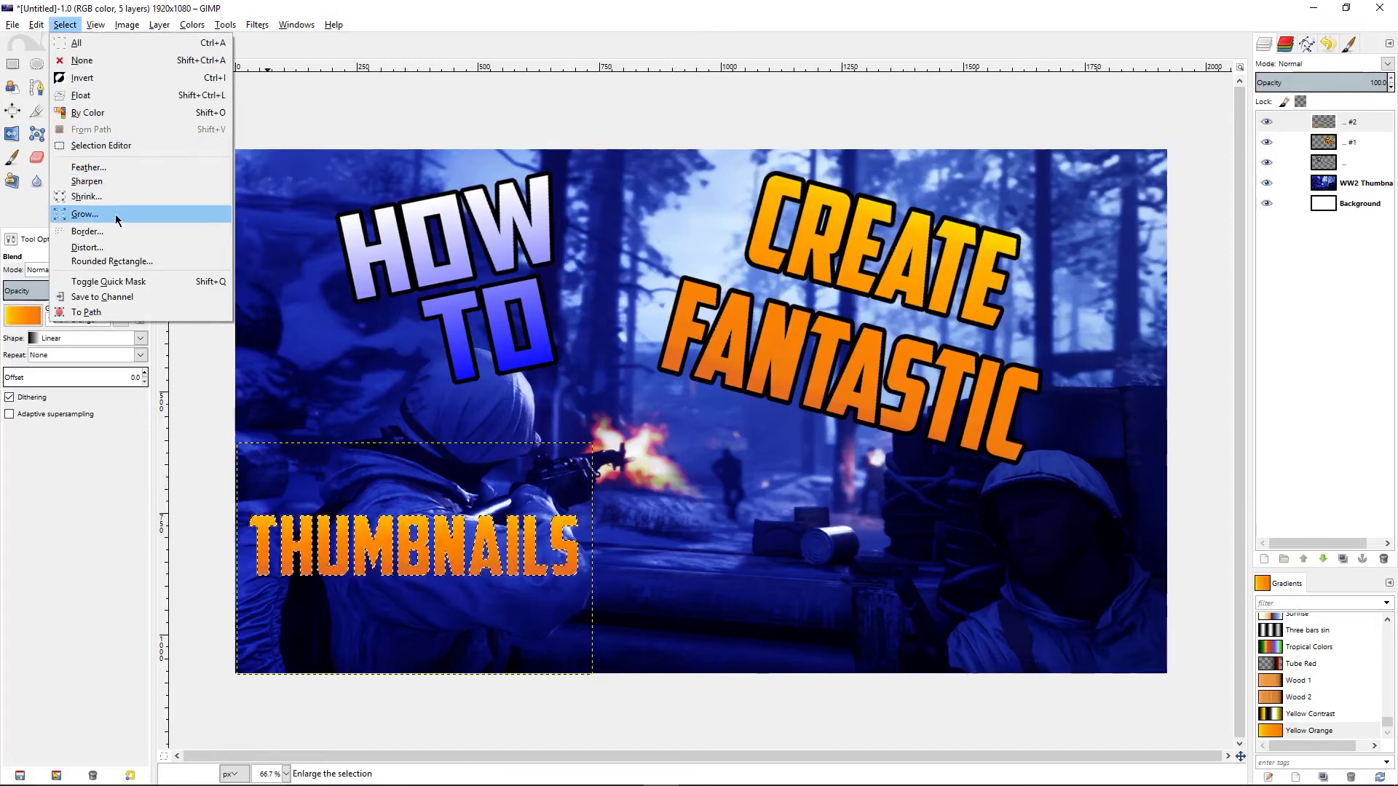
Grow the THUMBNAILS selection and bucket-fill the border black, including a gap inside a letter.
click(117, 211)
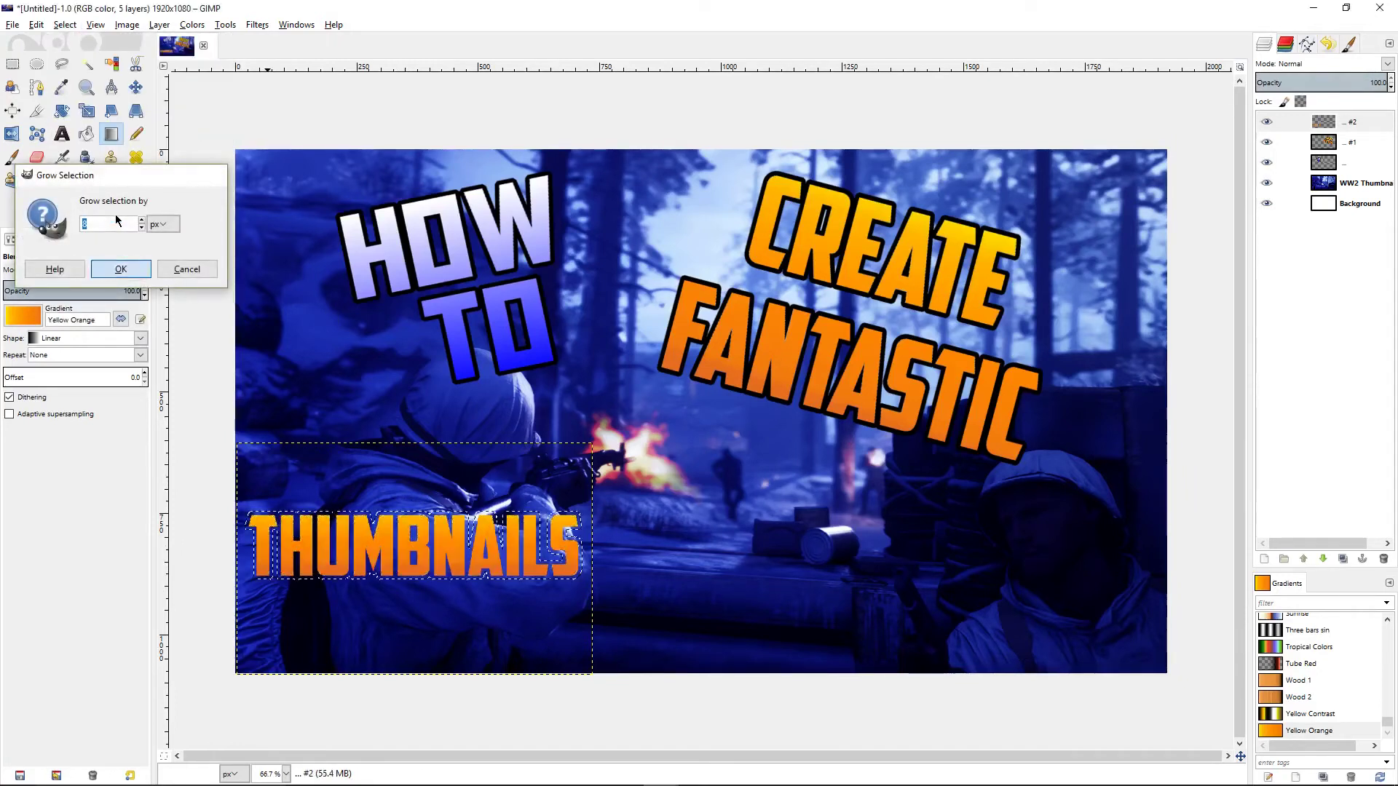
key(Return)
key(shift+b)
scroll(350, 544, up, 1)
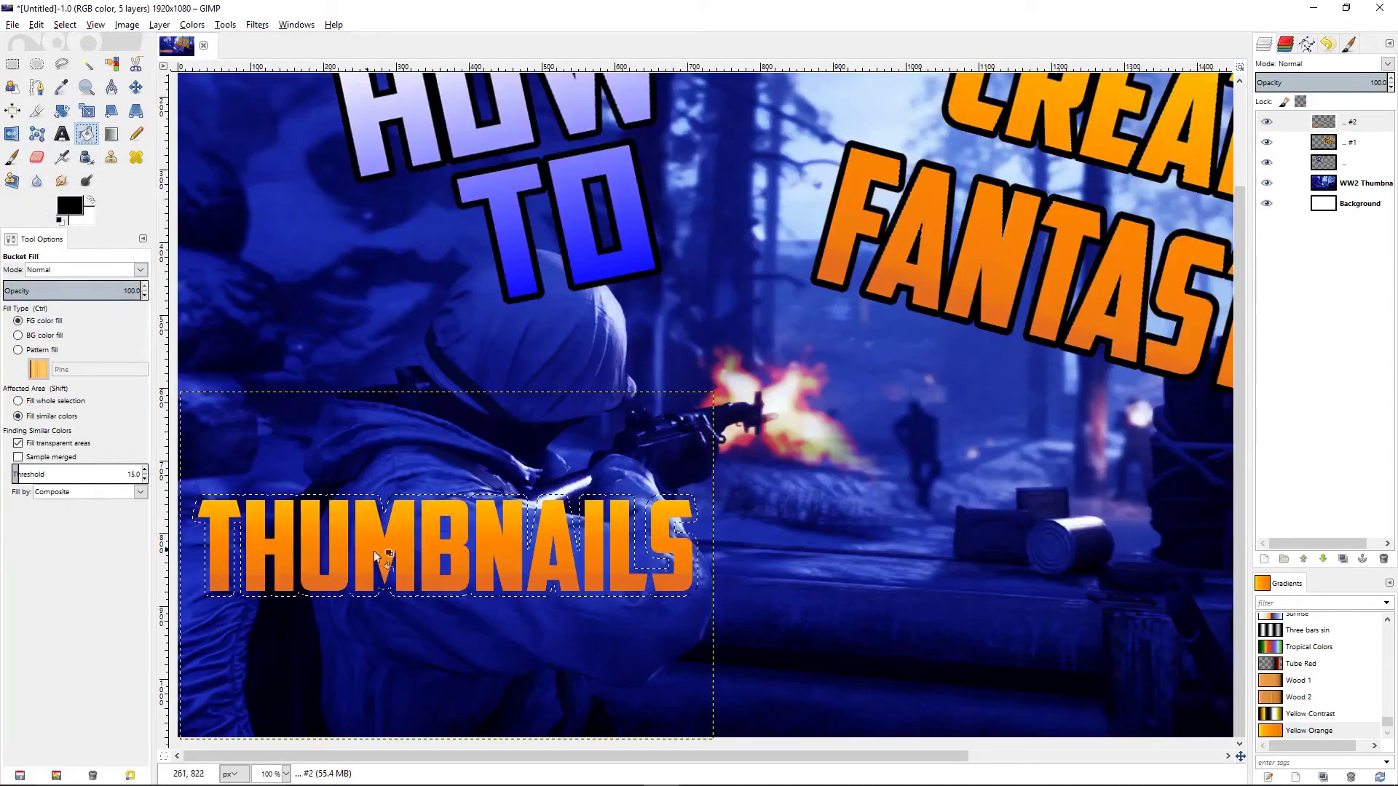
click(444, 537)
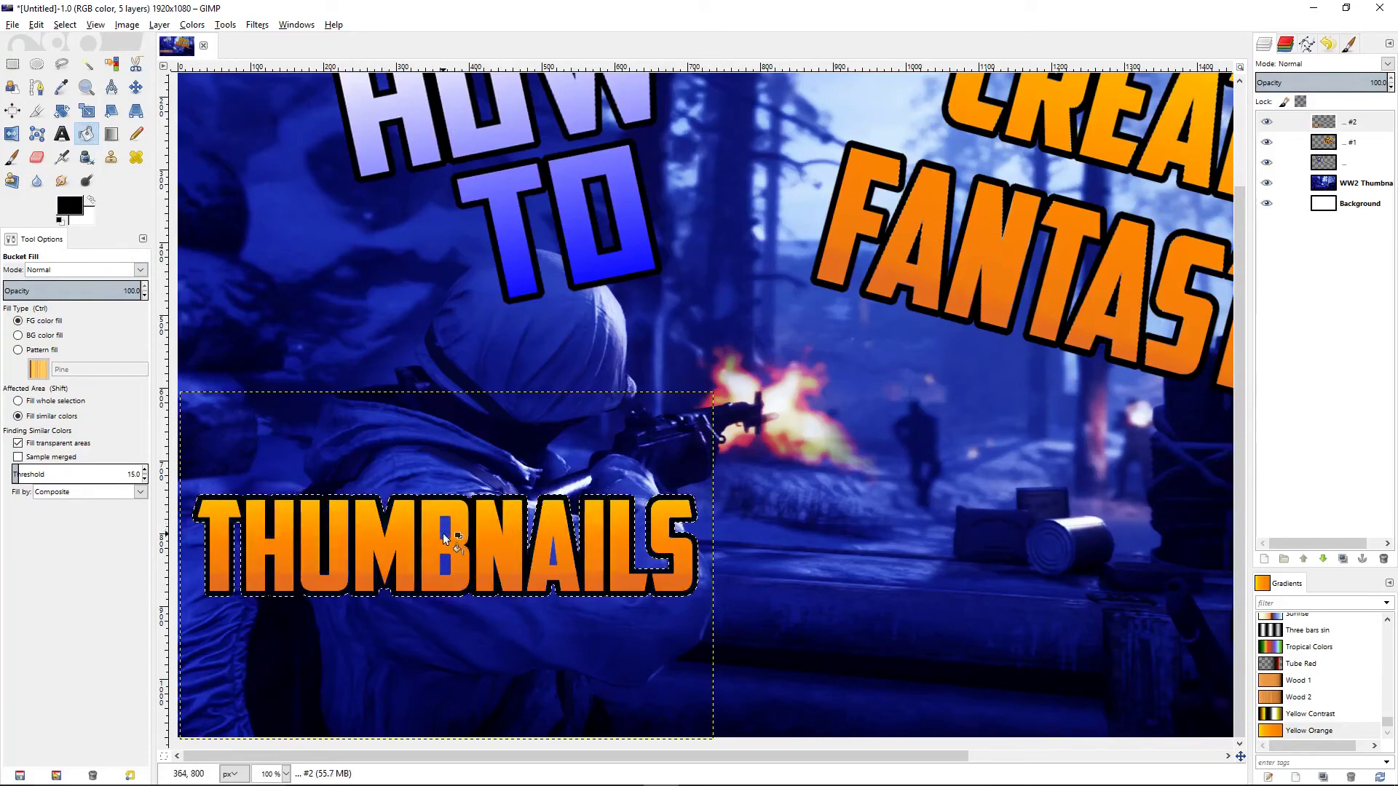
click(556, 563)
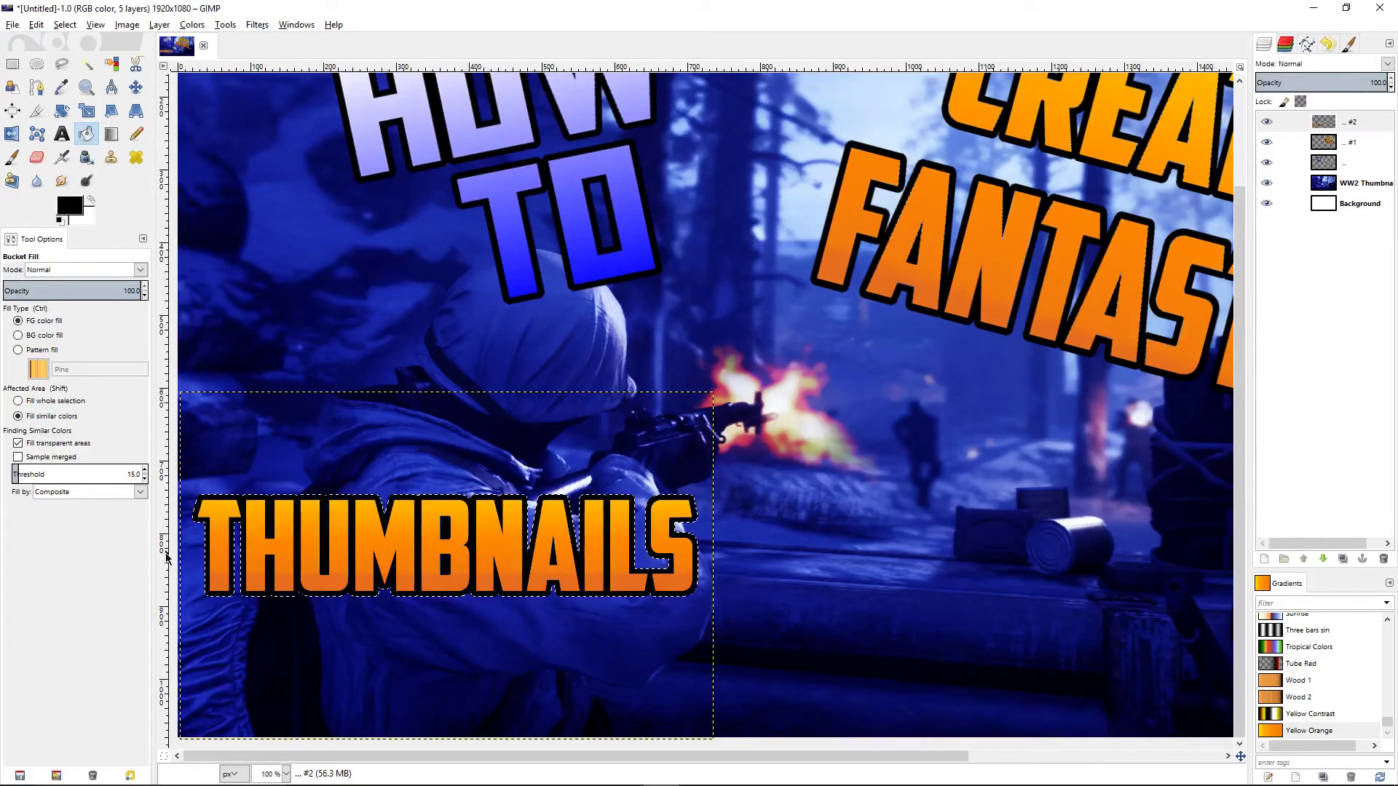
click(65, 24)
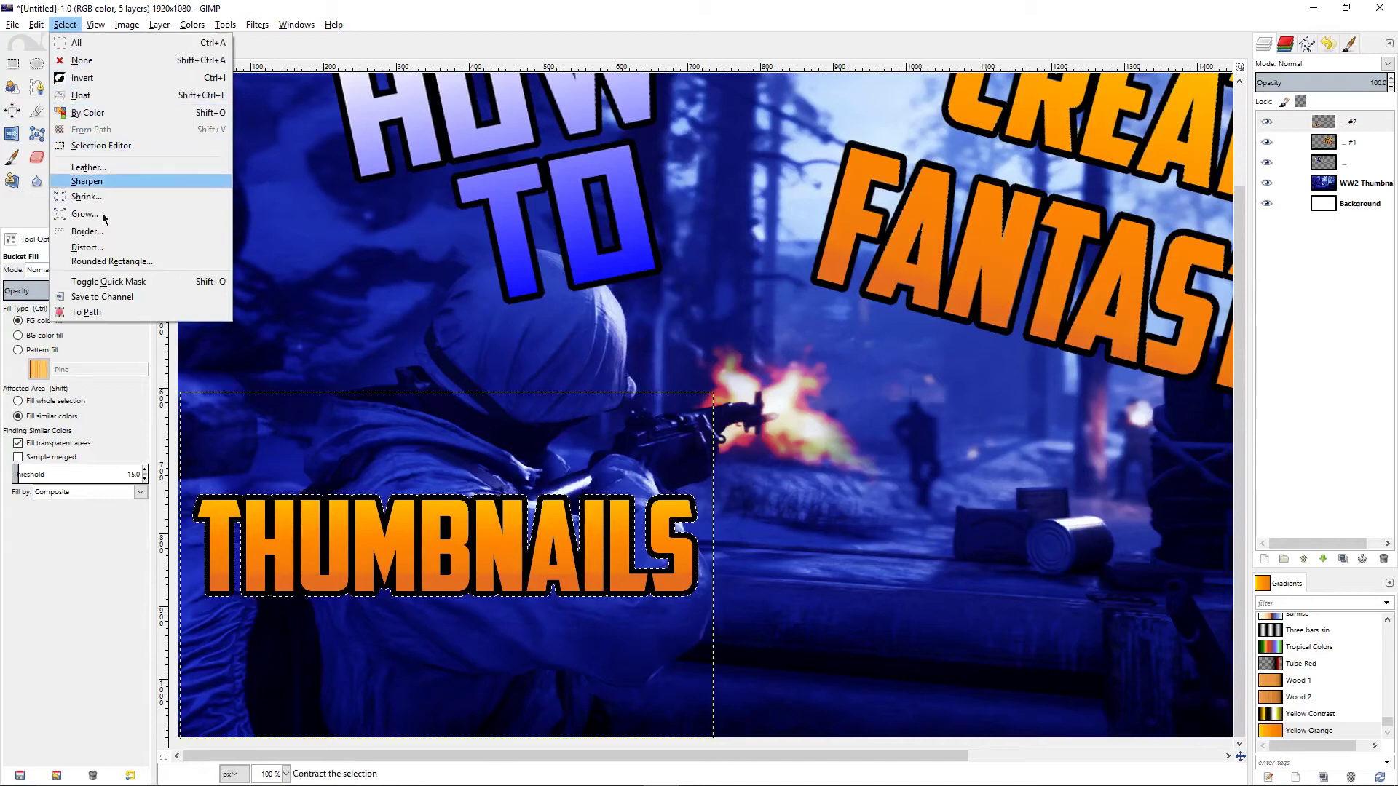
key(Escape)
scroll(488, 392, down, 2)
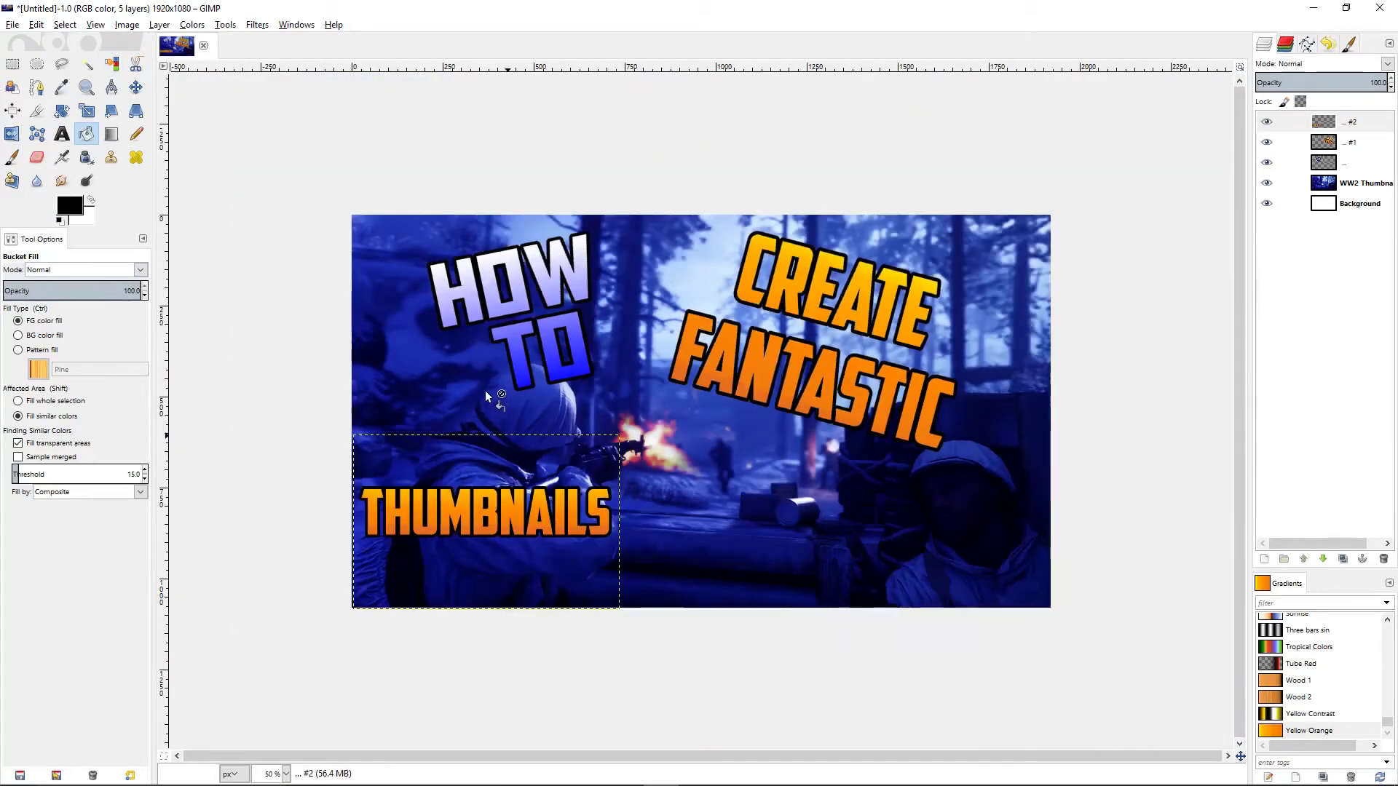
scroll(362, 259, up, 1)
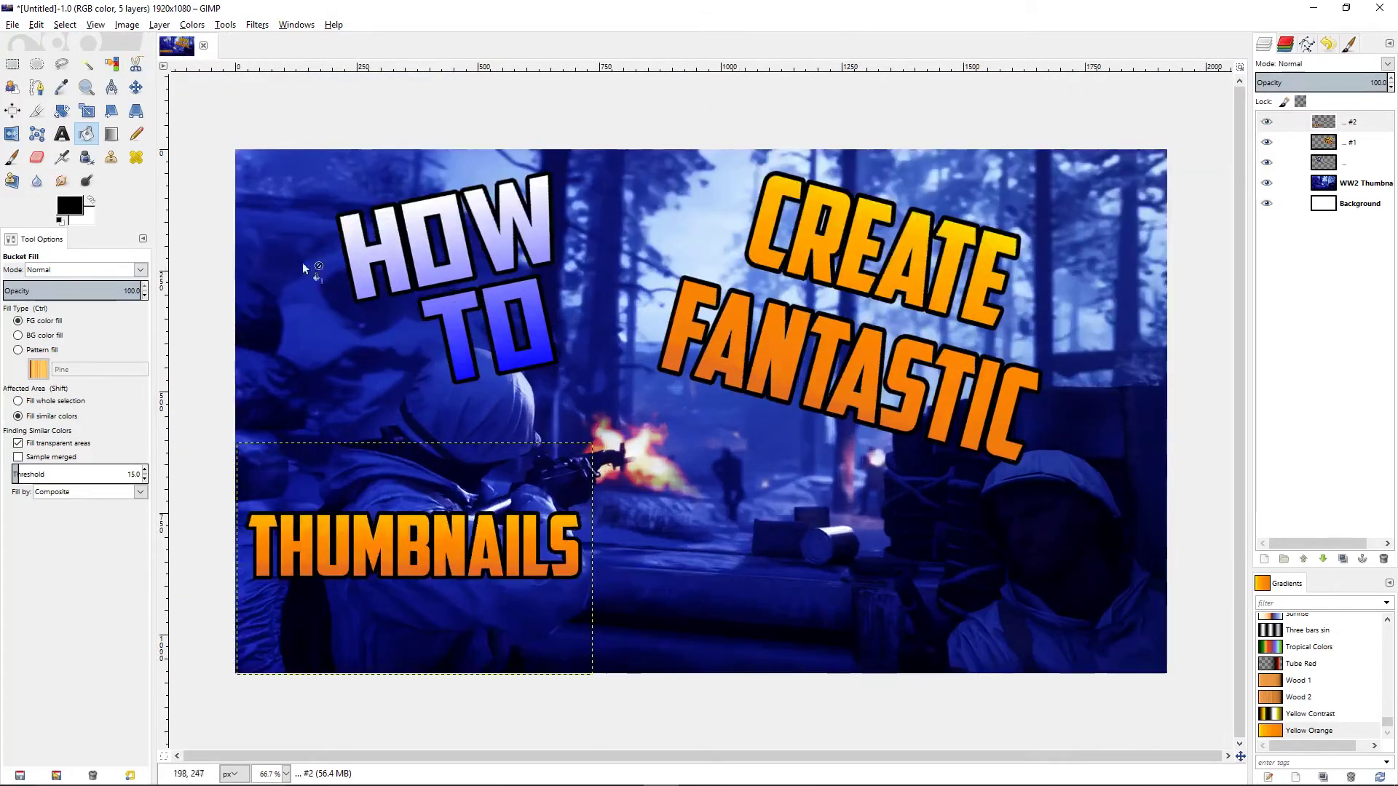
Move THUMBNAILS up-right, enlarge it to 855 × 627, and tilt it 15.42°.
click(135, 88)
drag(425, 535, 494, 493)
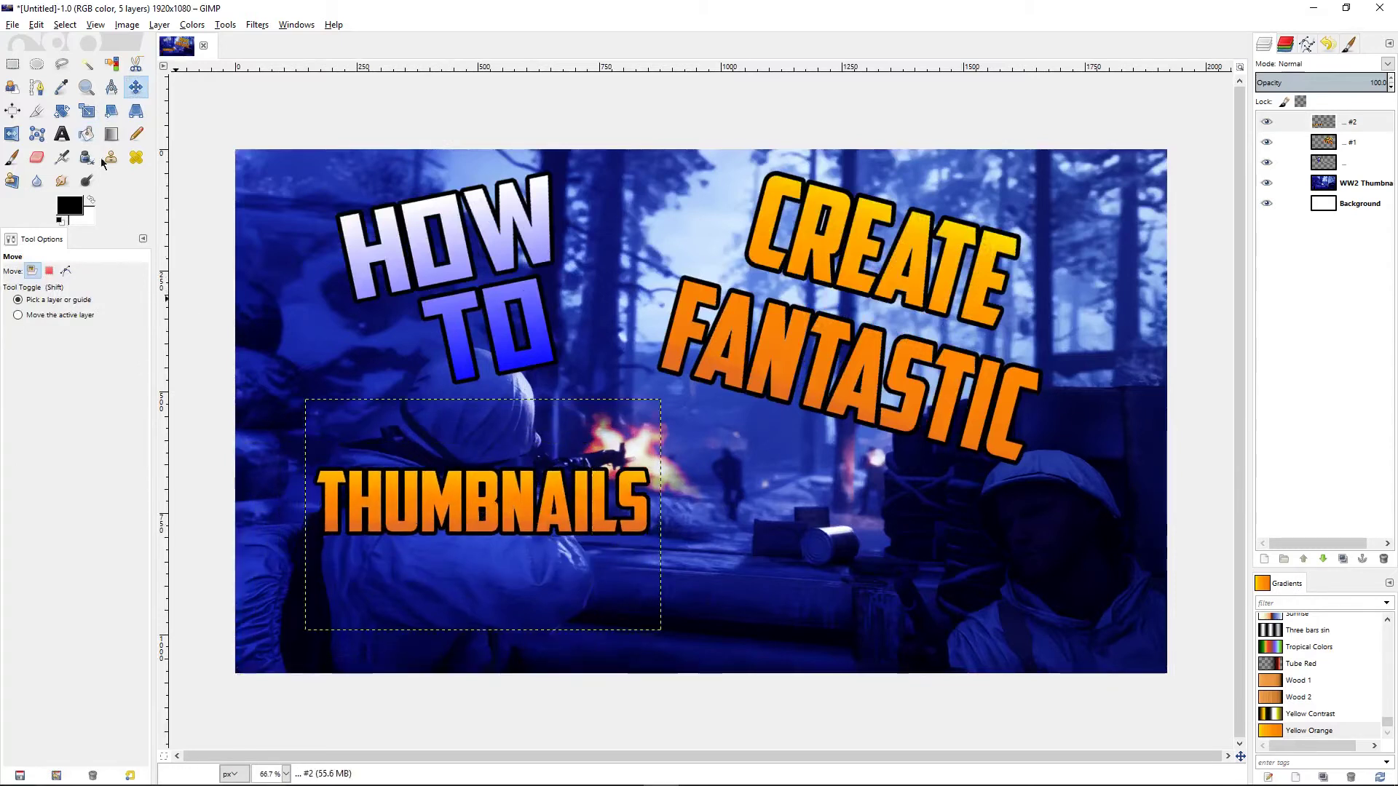
click(87, 111)
drag(634, 496, 677, 404)
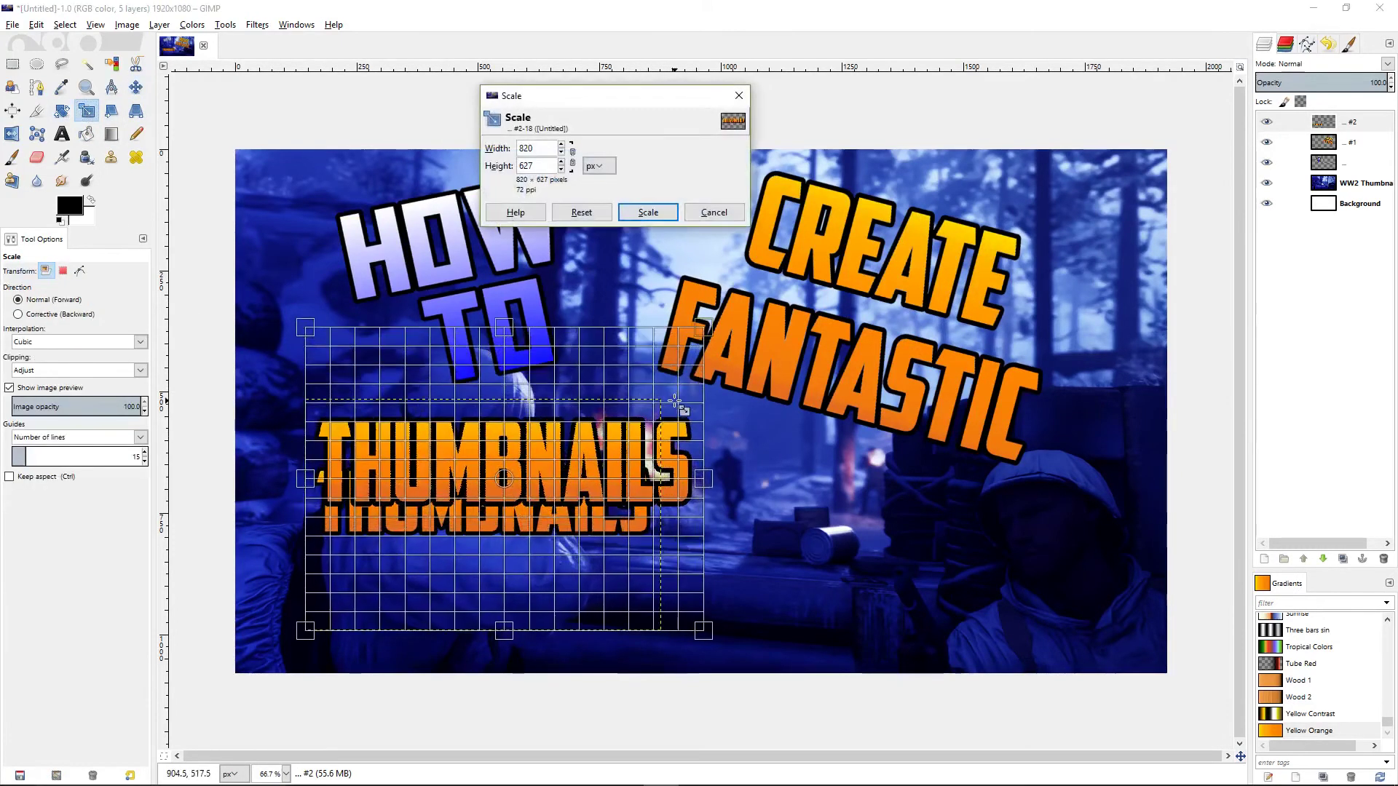
drag(317, 384, 300, 379)
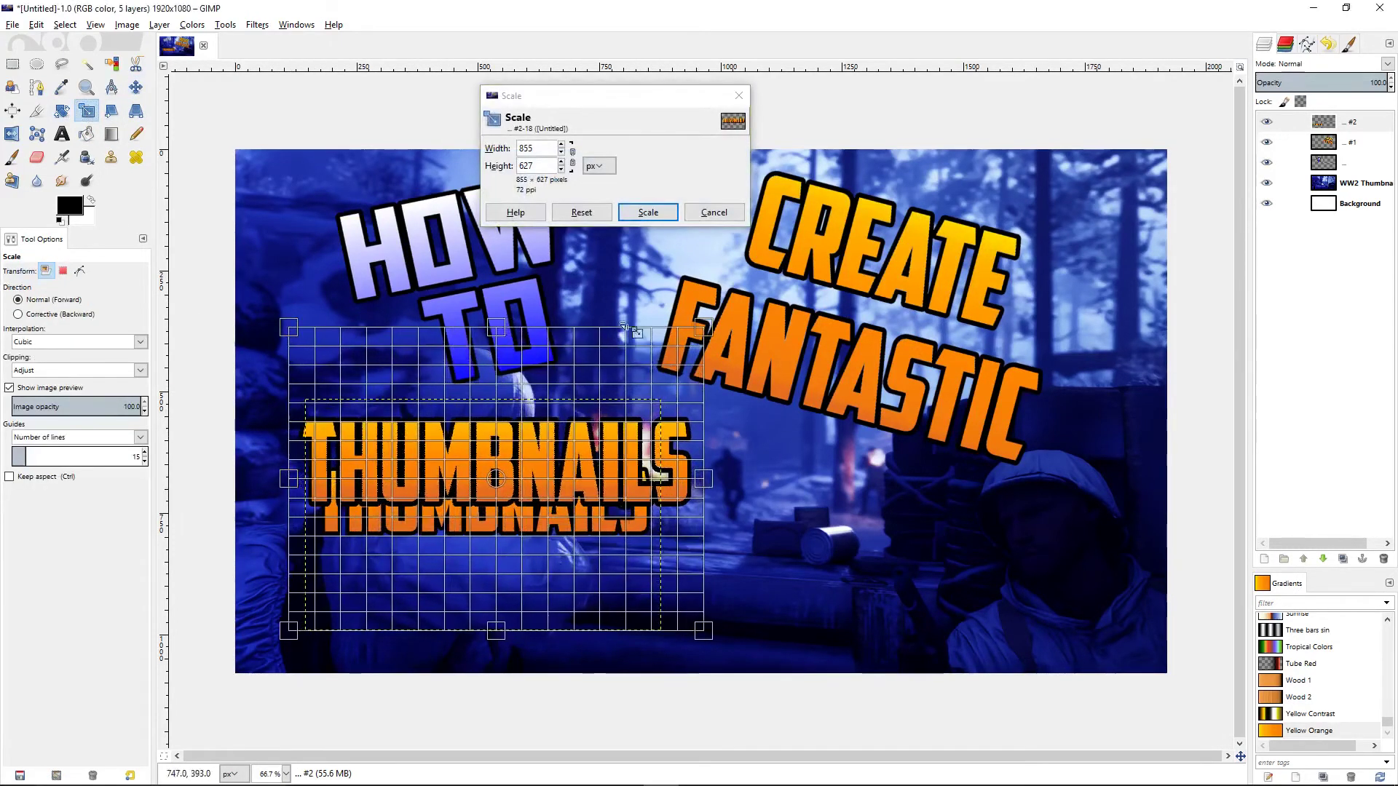
click(648, 212)
key(shift+r)
drag(696, 357, 712, 437)
click(1043, 321)
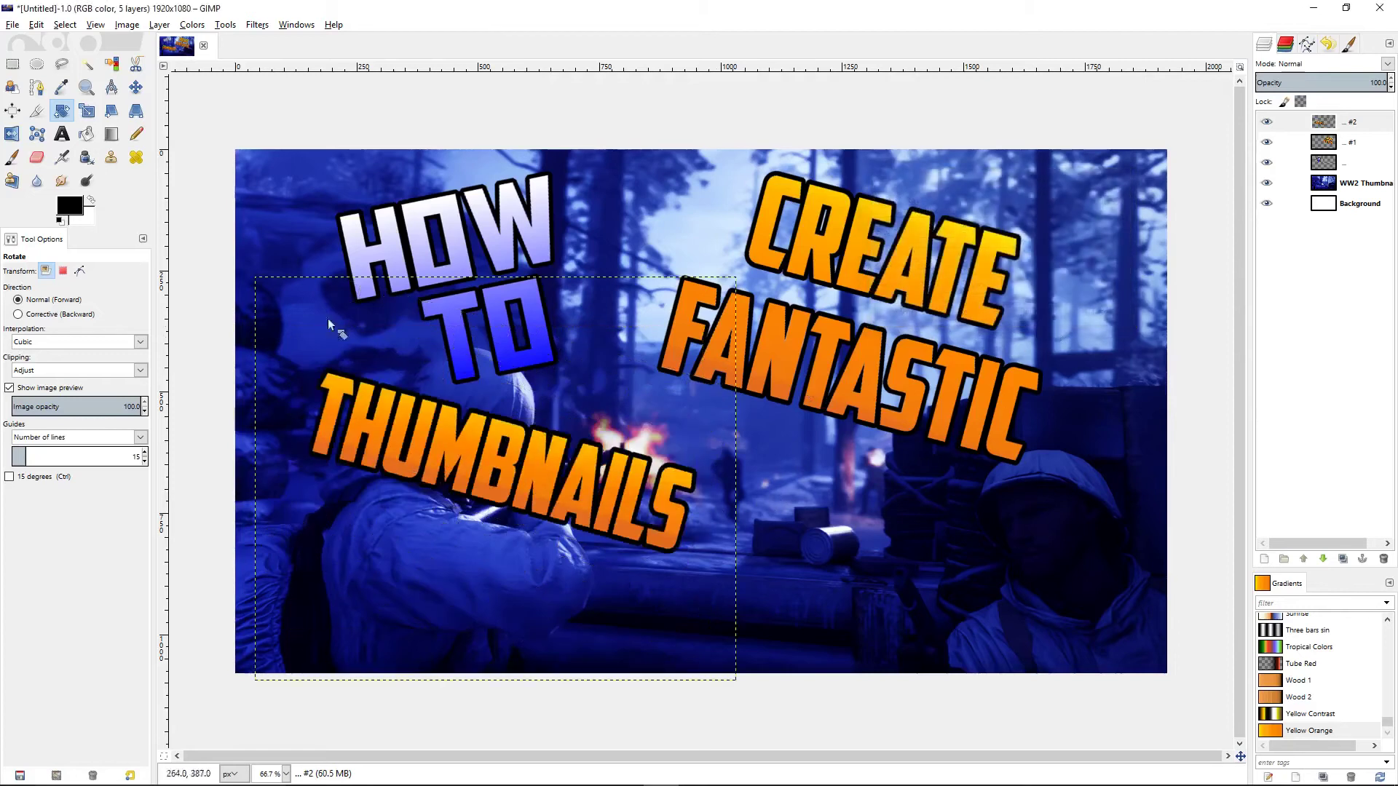
Draw a new text box at the lower right of the thumbnail.
click(62, 134)
drag(1152, 659, 746, 432)
drag(1056, 664, 1066, 698)
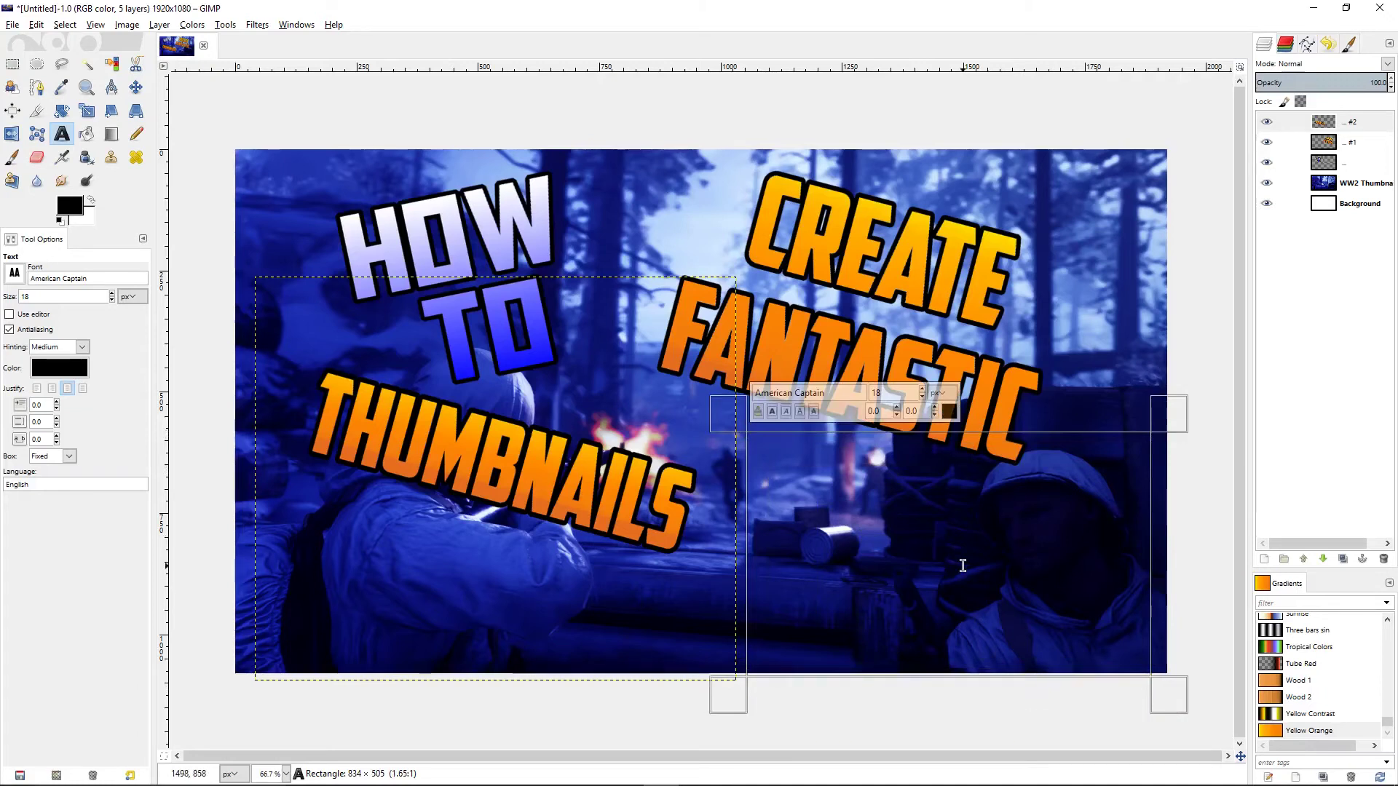
Type FOR GAMING VIDEOS, set it to Aldo the Apache at size 116, then enlarge it further.
text(For)
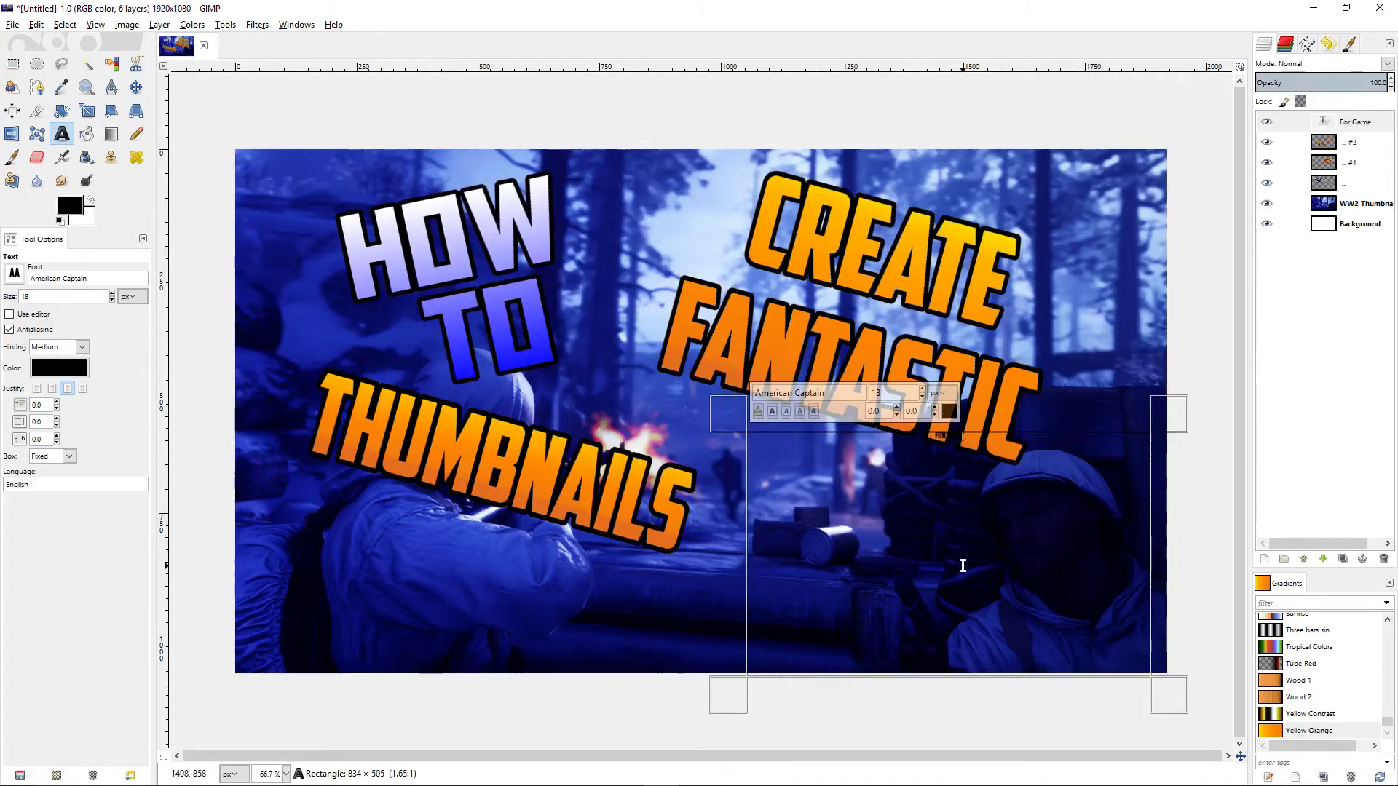
text( Gaming vide)
key(ctrl+a)
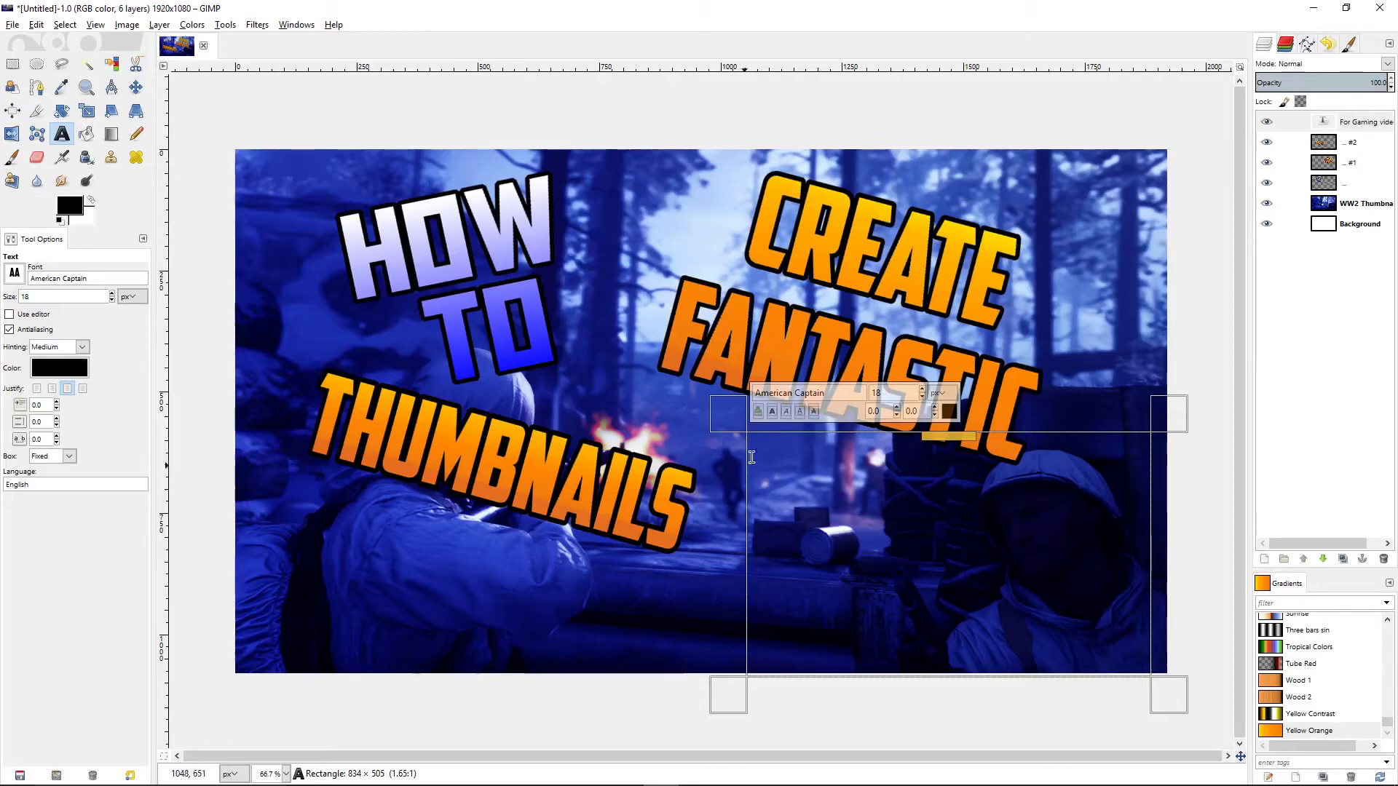
double_click(885, 393)
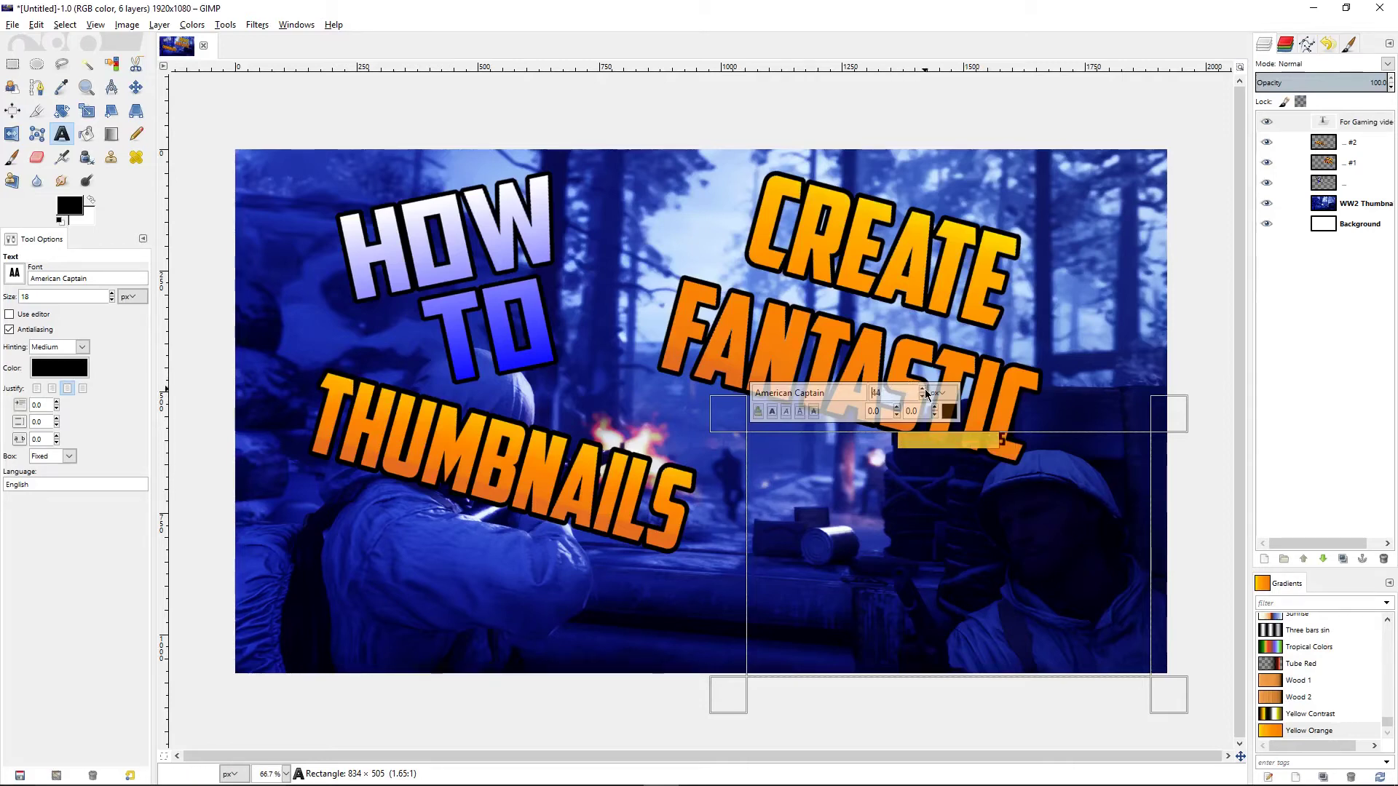
text(116)
click(16, 282)
click(51, 305)
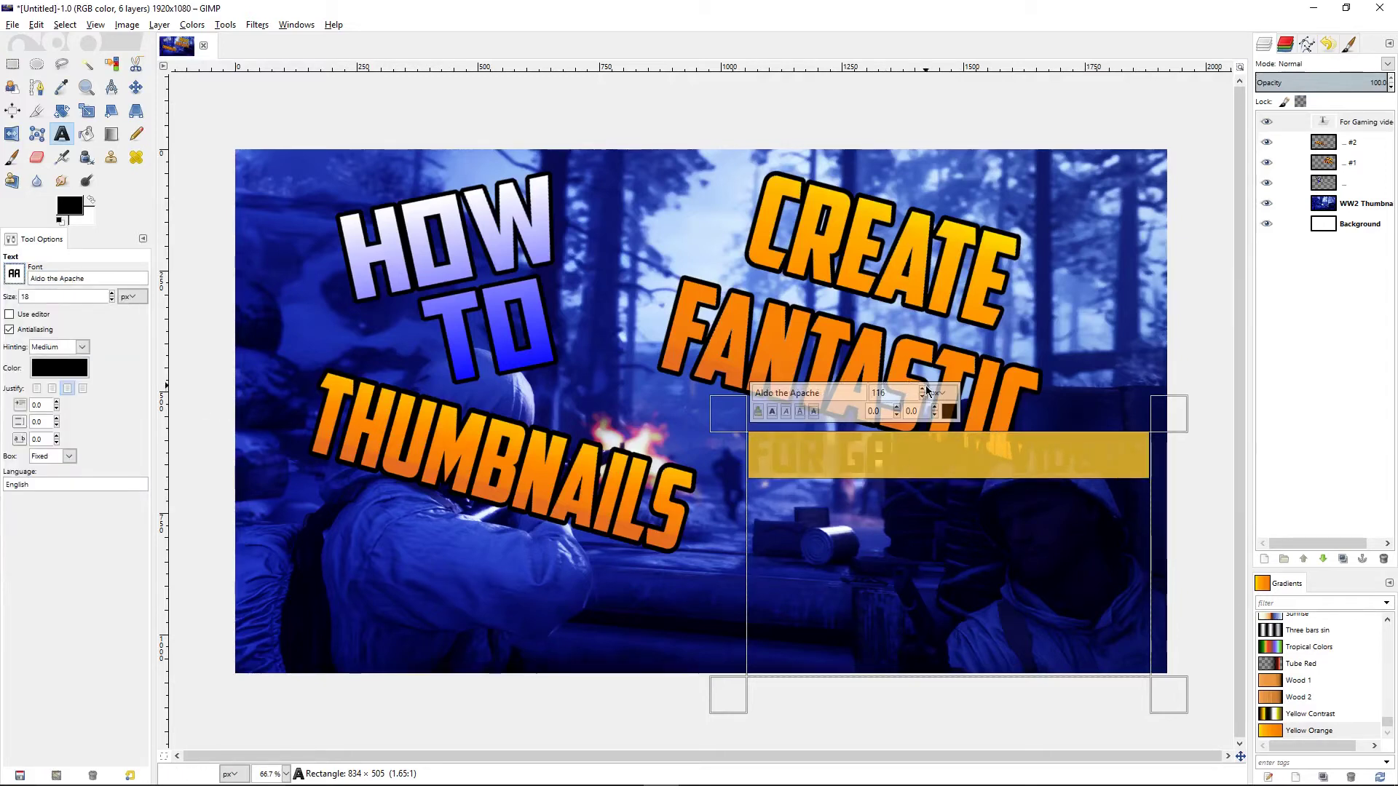
drag(919, 391, 921, 392)
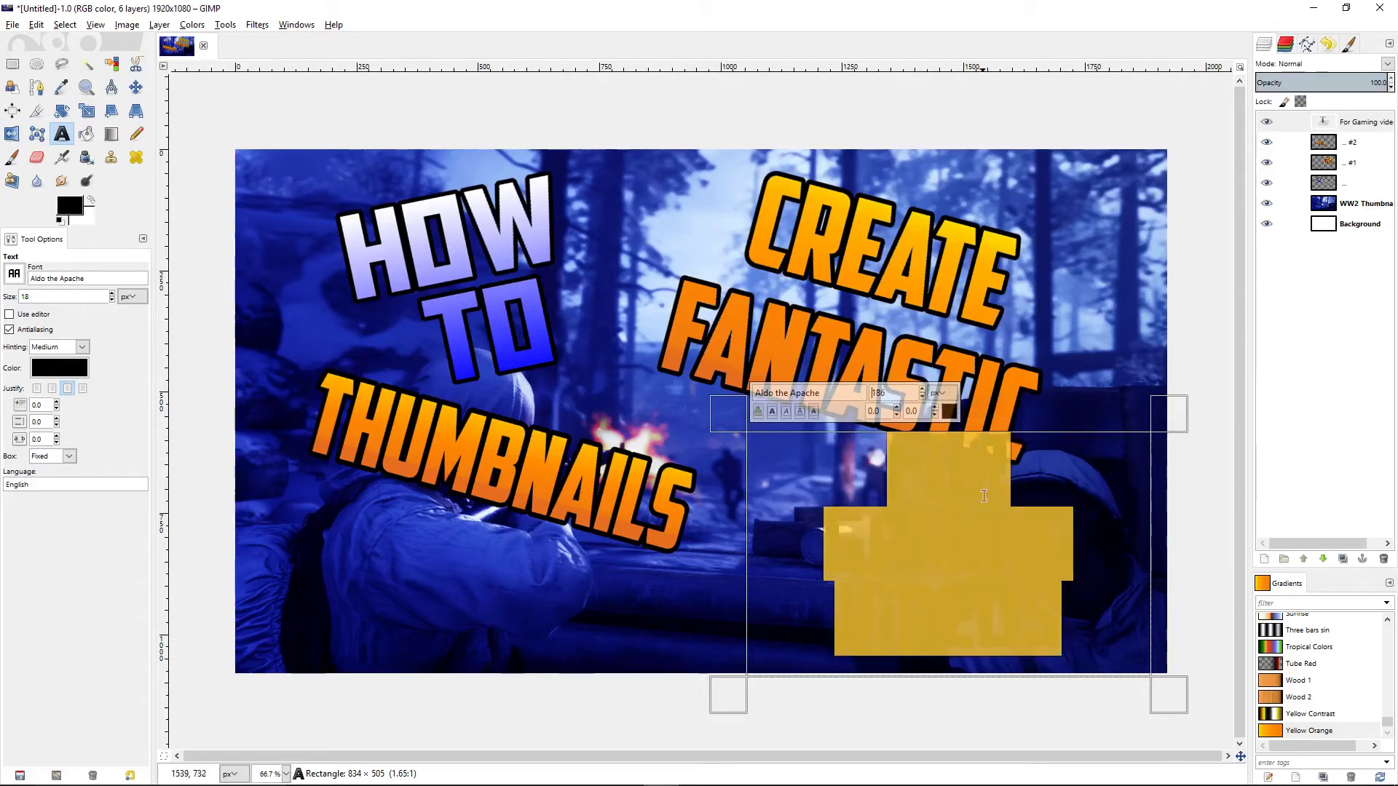
click(869, 484)
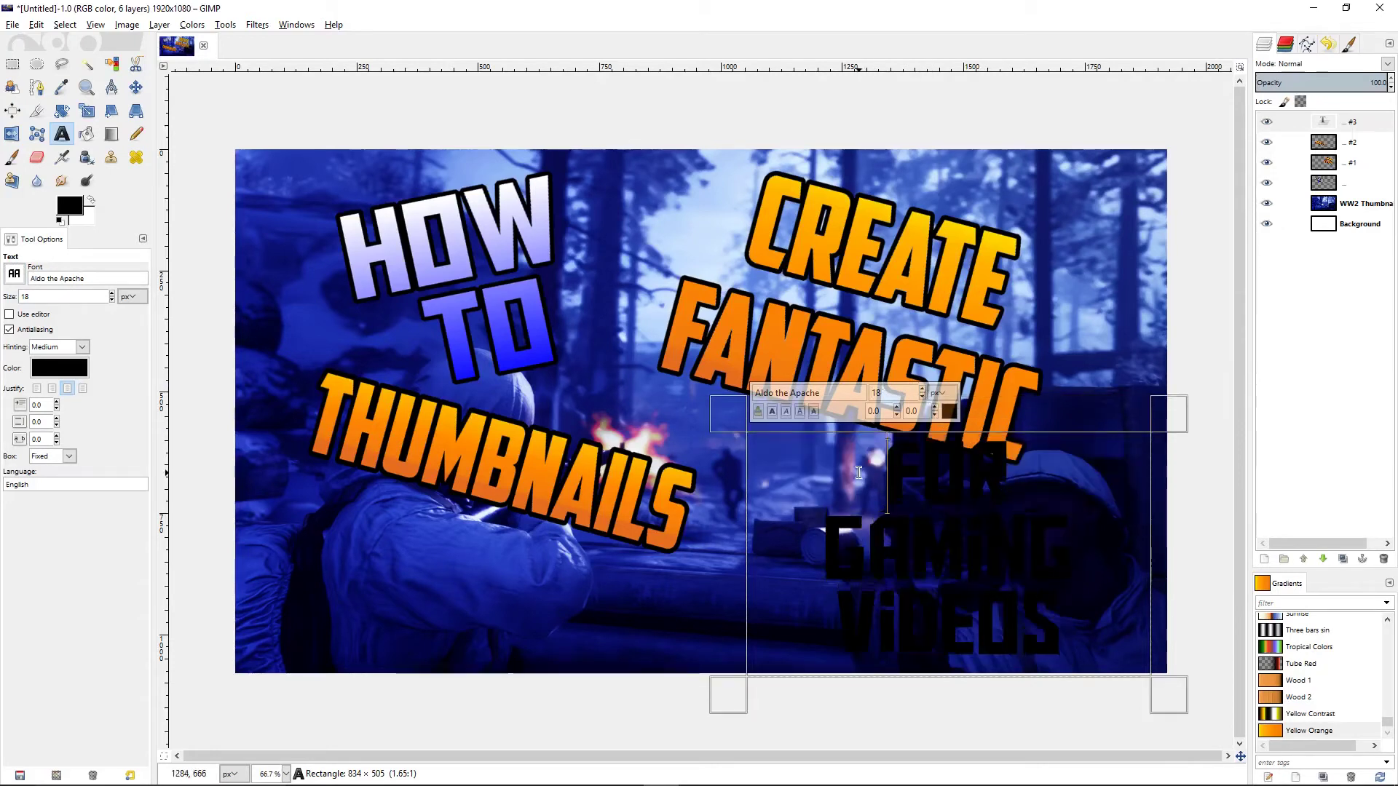
right_click(1355, 129)
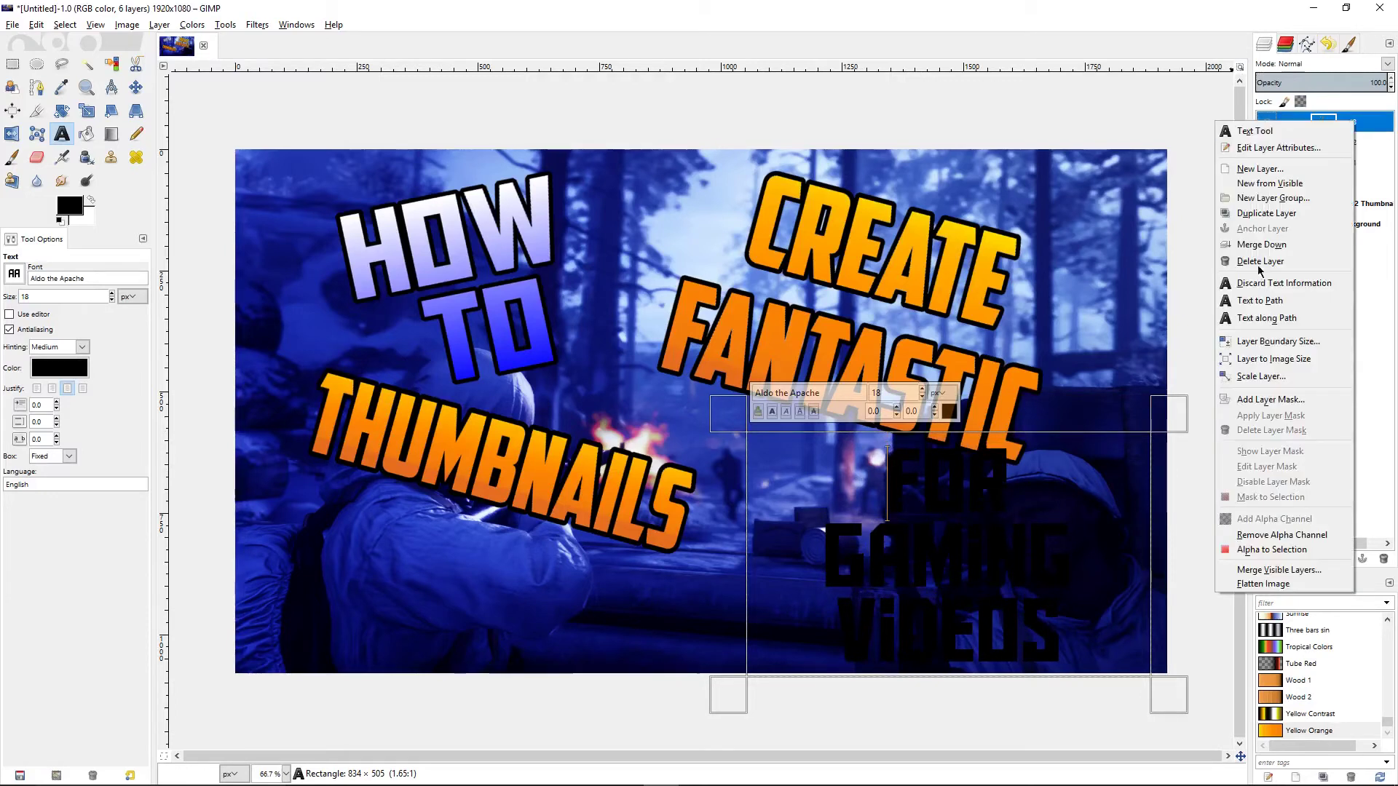
Select the FOR GAMING VIDEOS letters, set dark blue as the swapped colour, and apply a gradient.
click(1230, 553)
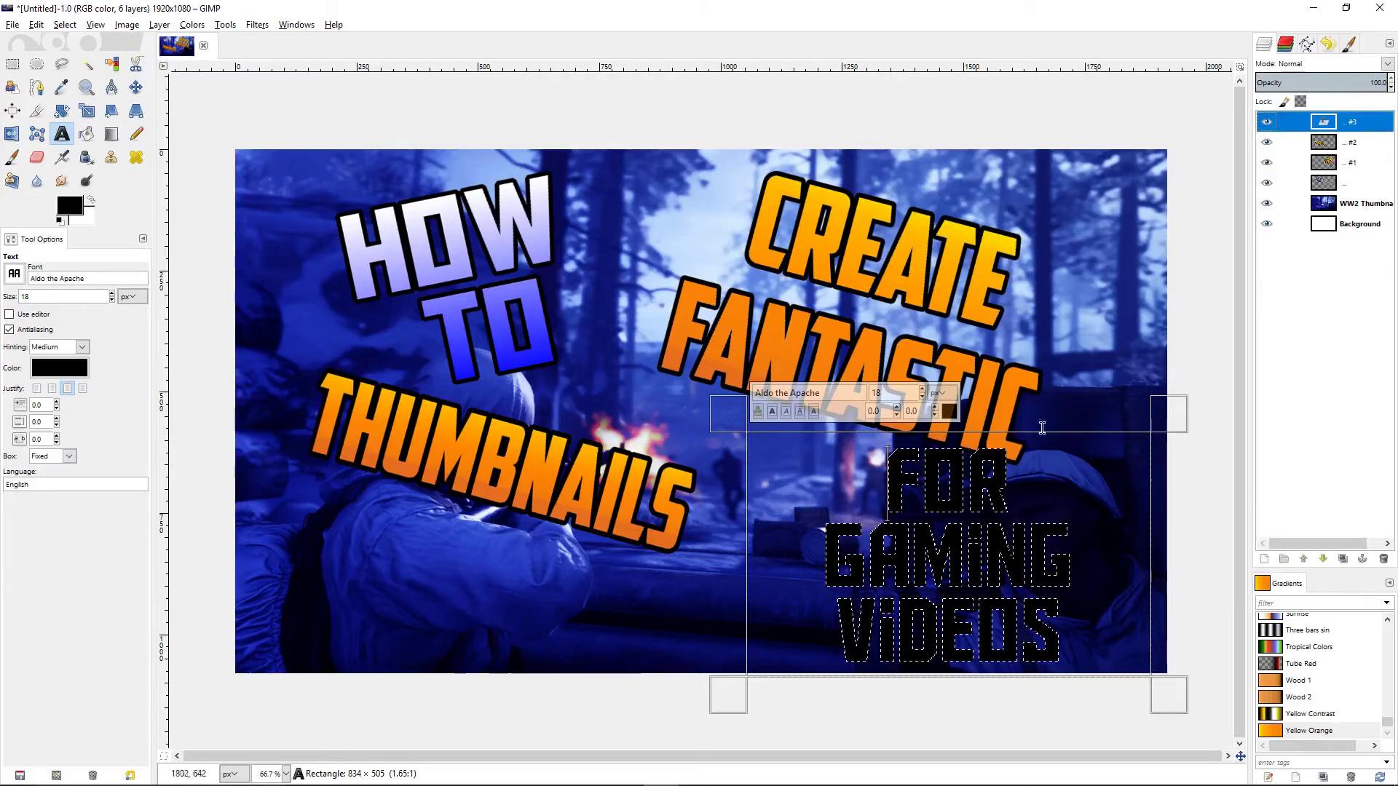
click(65, 24)
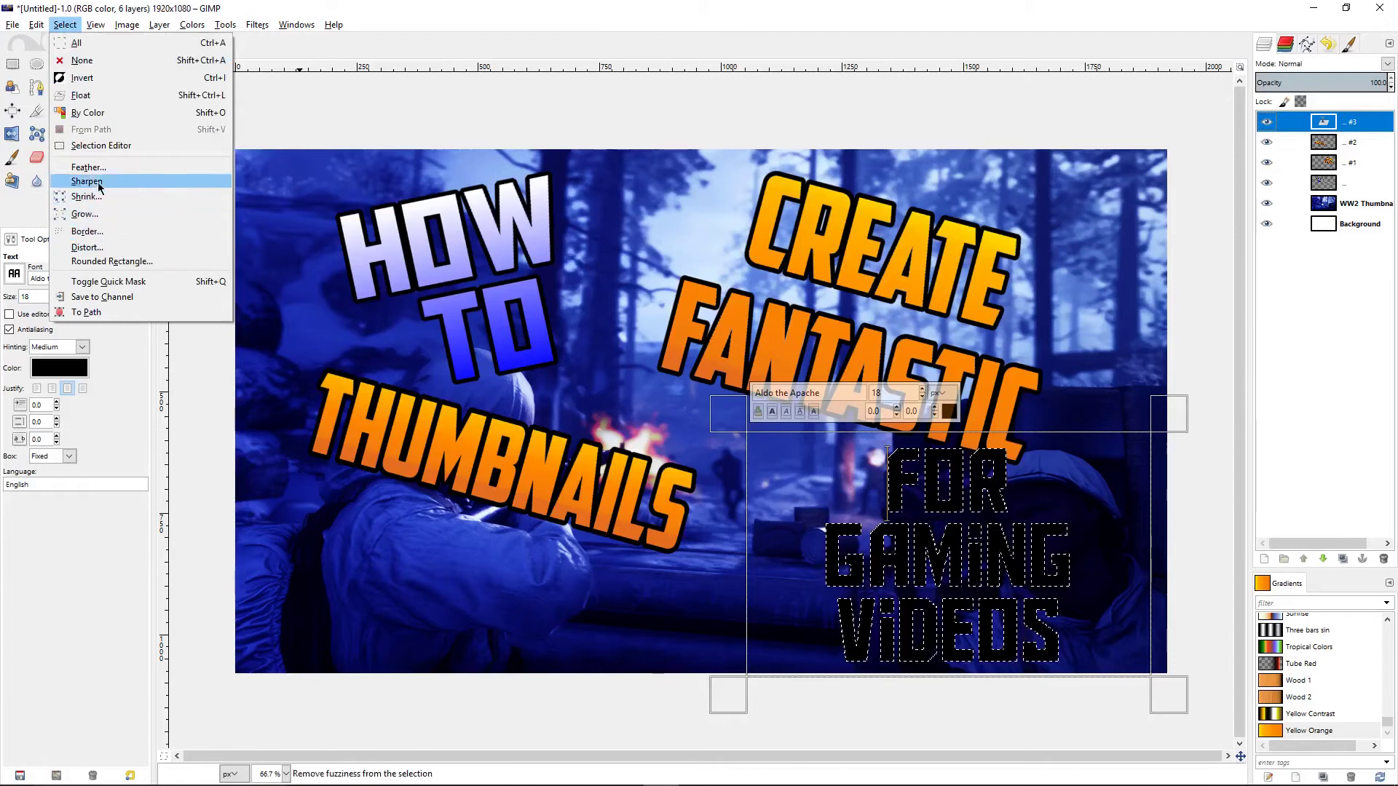
click(77, 539)
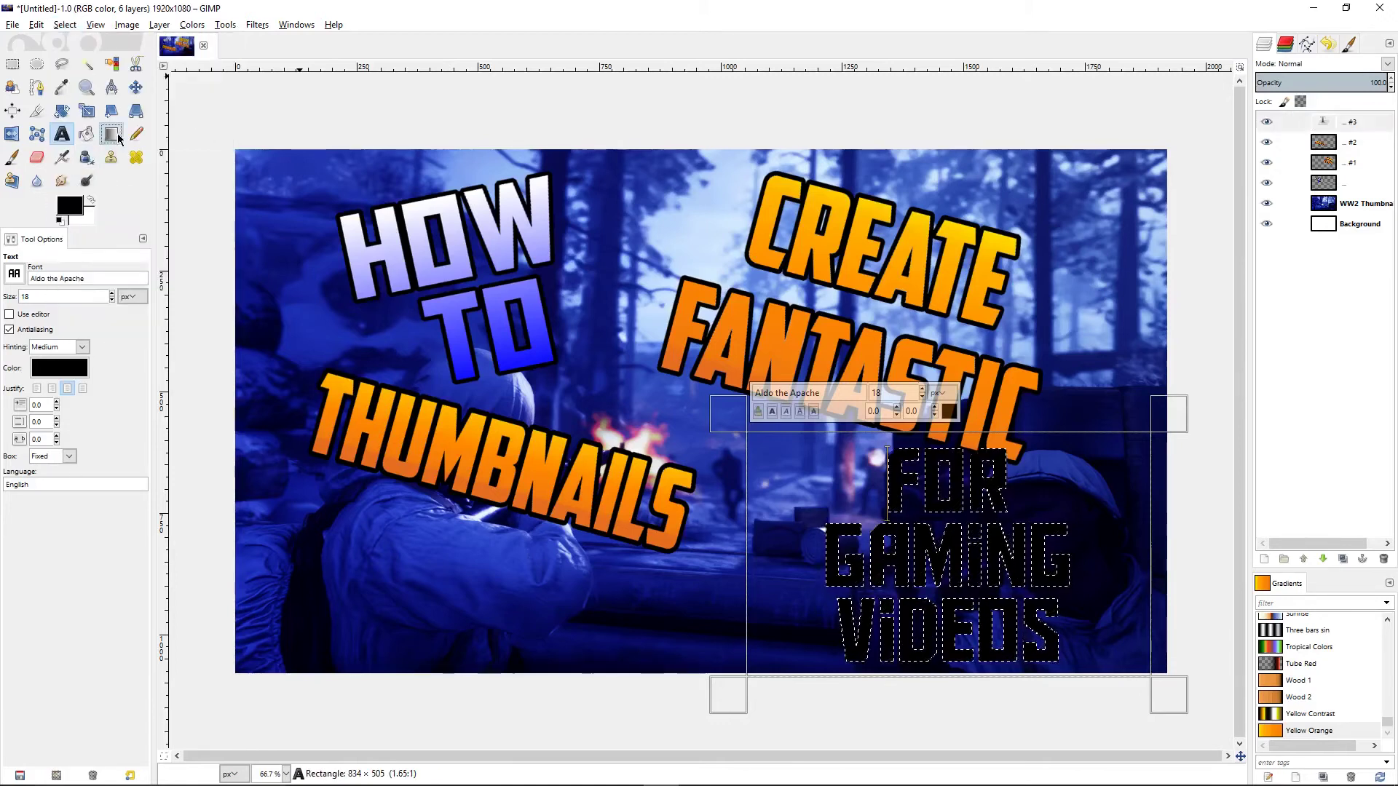
click(114, 133)
click(75, 208)
click(220, 273)
click(190, 330)
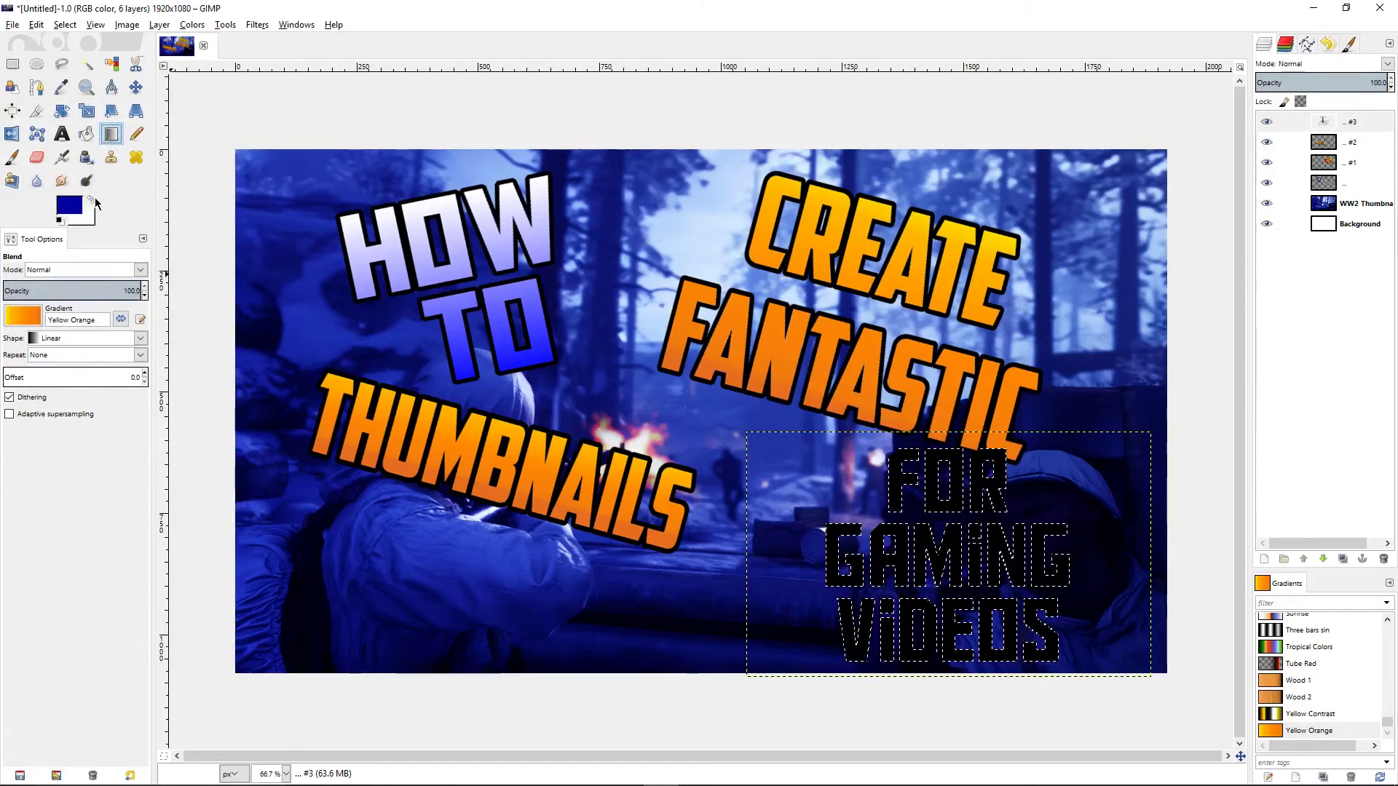
click(92, 198)
drag(947, 448, 946, 663)
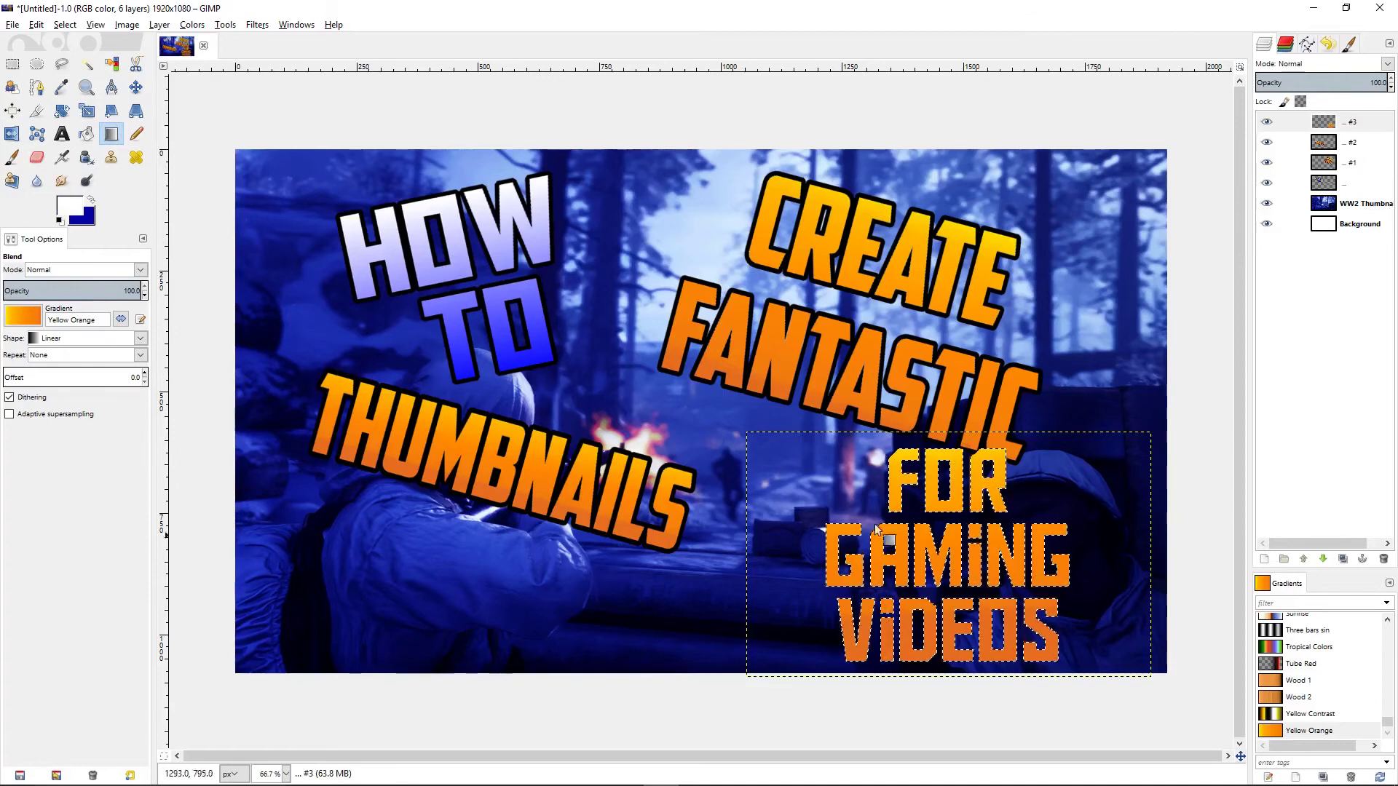
Refill the letters with the FG to BG (RGB) white-to-blue gradient and open Grow selection.
click(23, 315)
drag(128, 486, 133, 337)
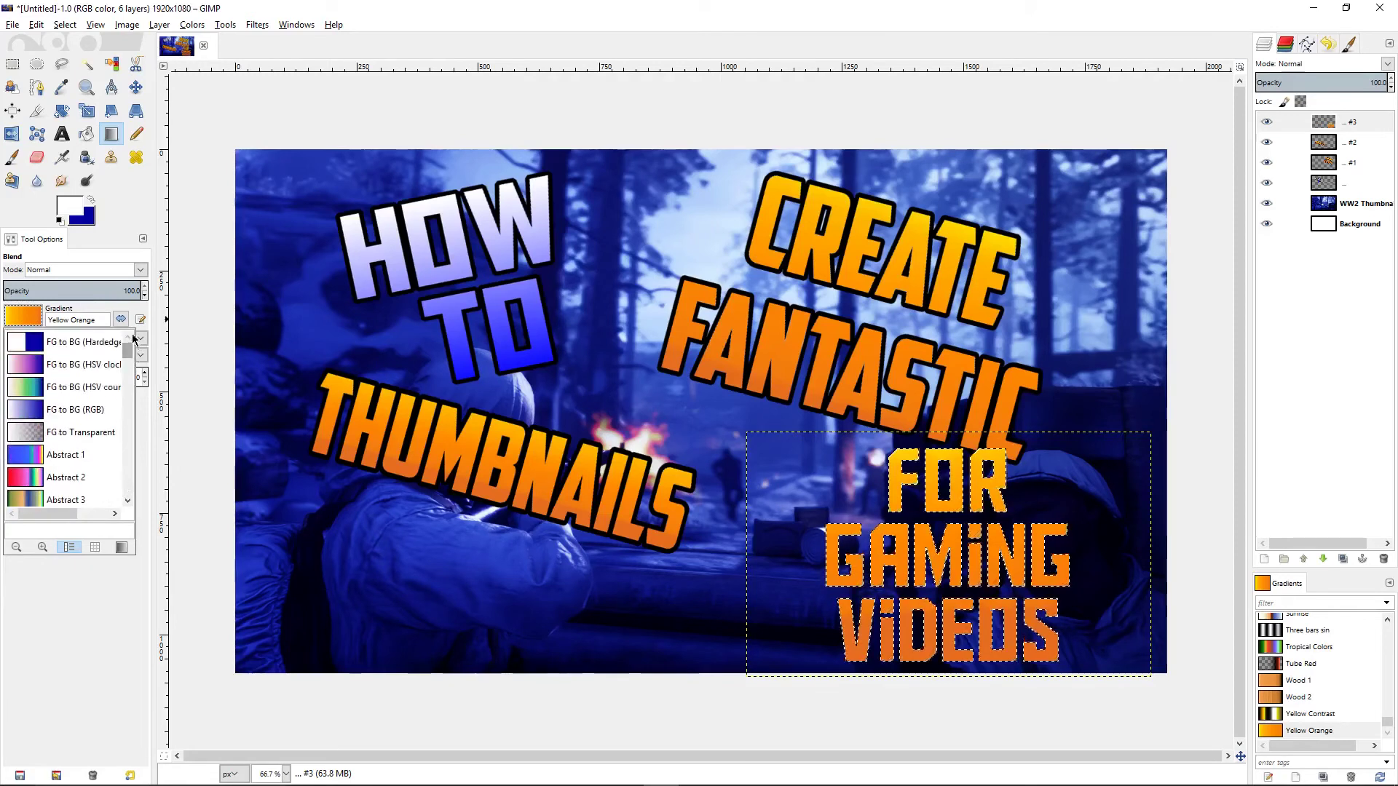
click(76, 411)
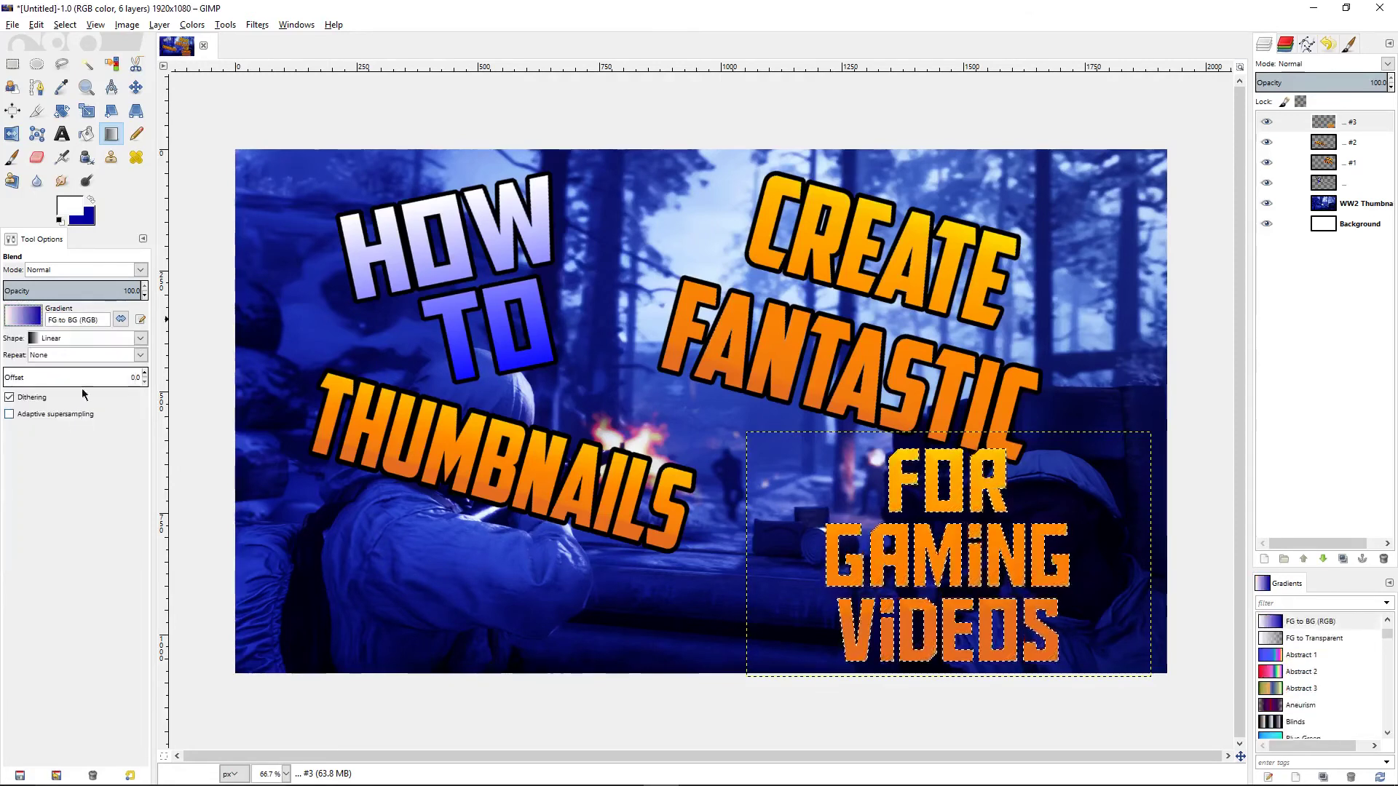
drag(950, 437, 943, 586)
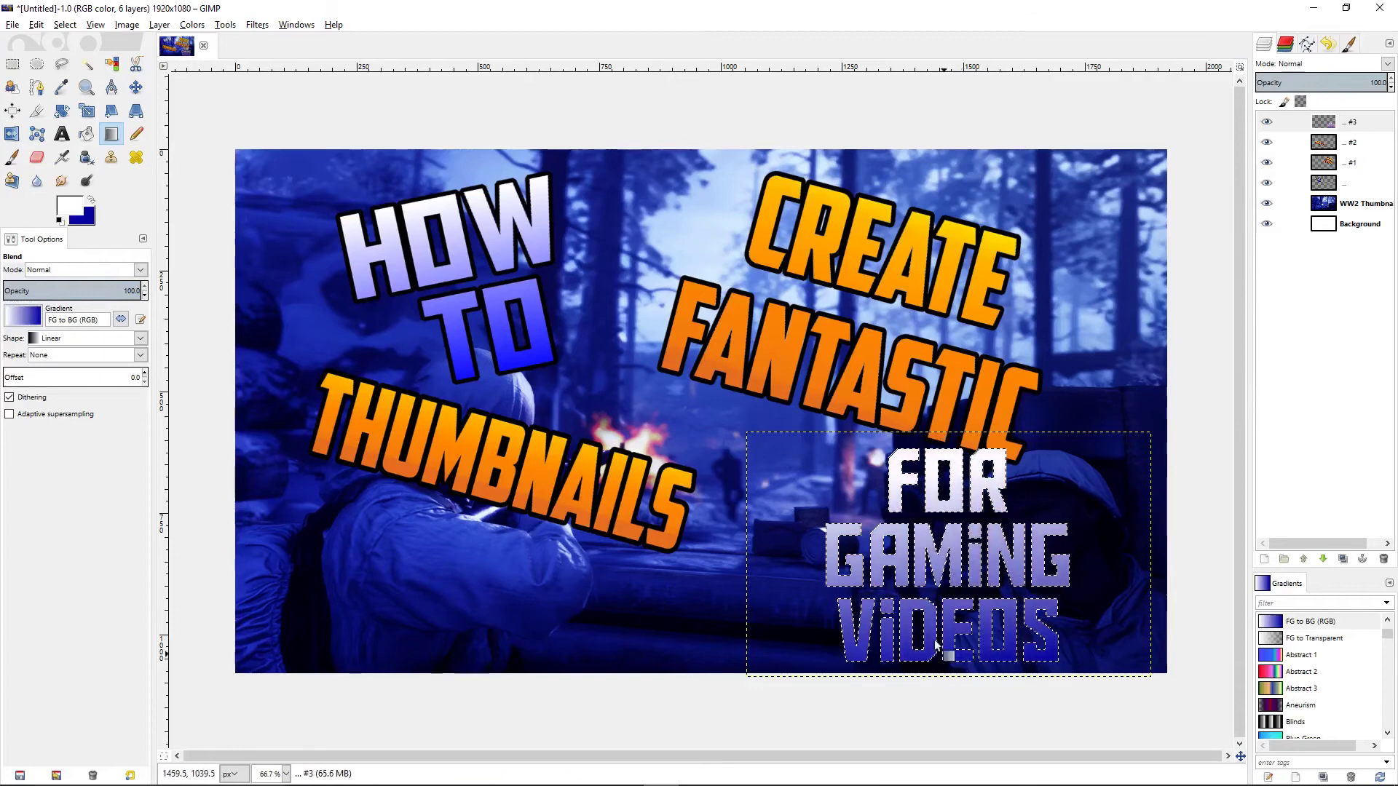
click(65, 24)
click(88, 209)
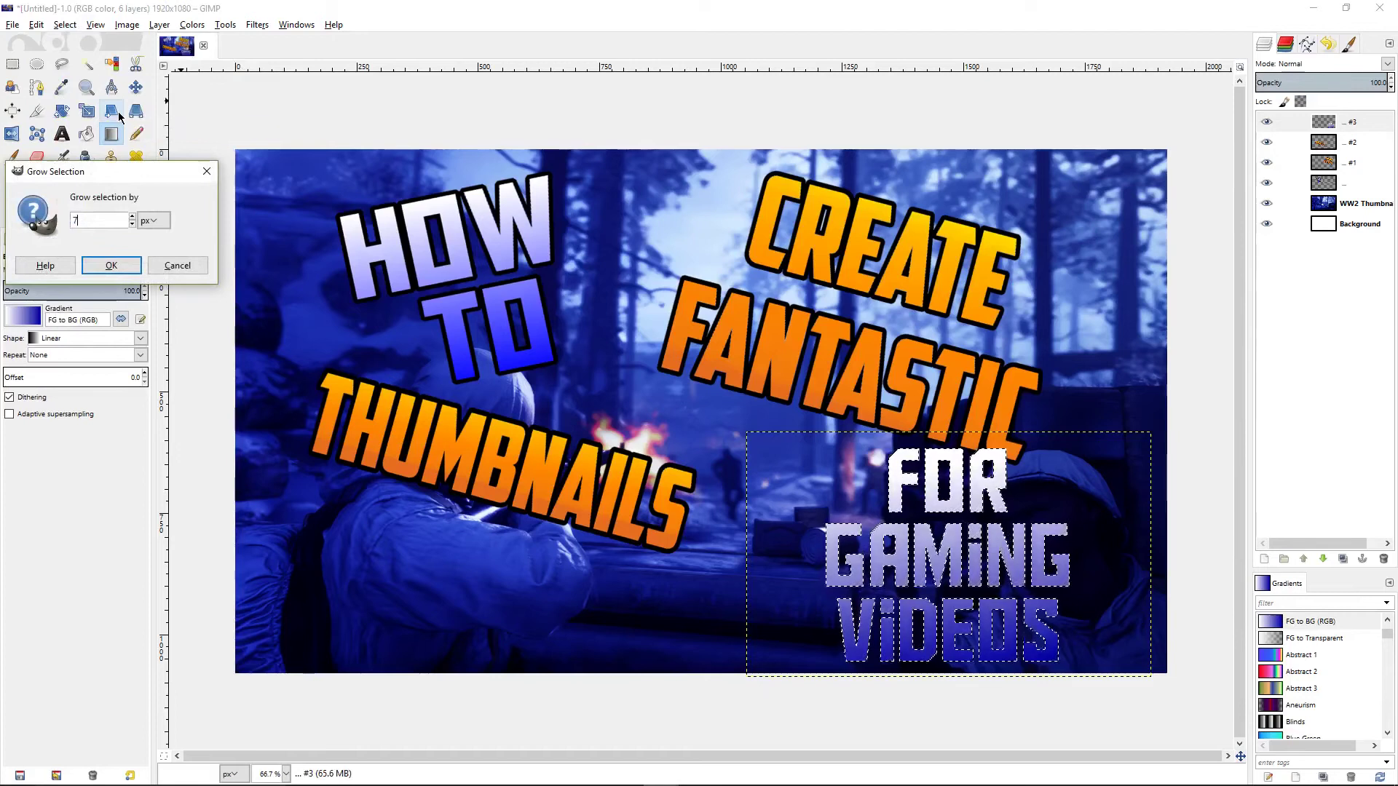
Grow the selection, set black foreground, and bucket-fill the outline and the O and S counters, then deselect.
key(Return)
click(86, 134)
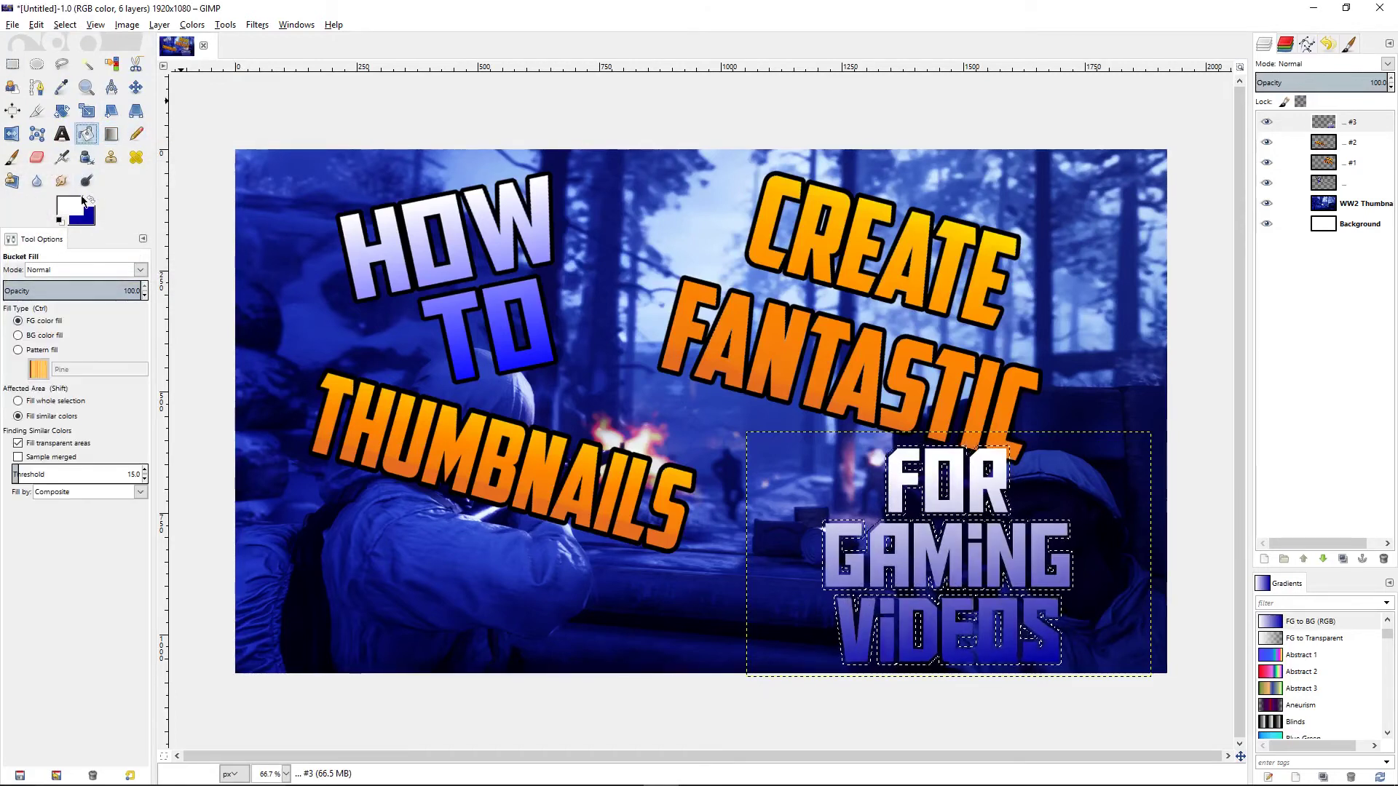
click(70, 208)
click(200, 274)
click(191, 329)
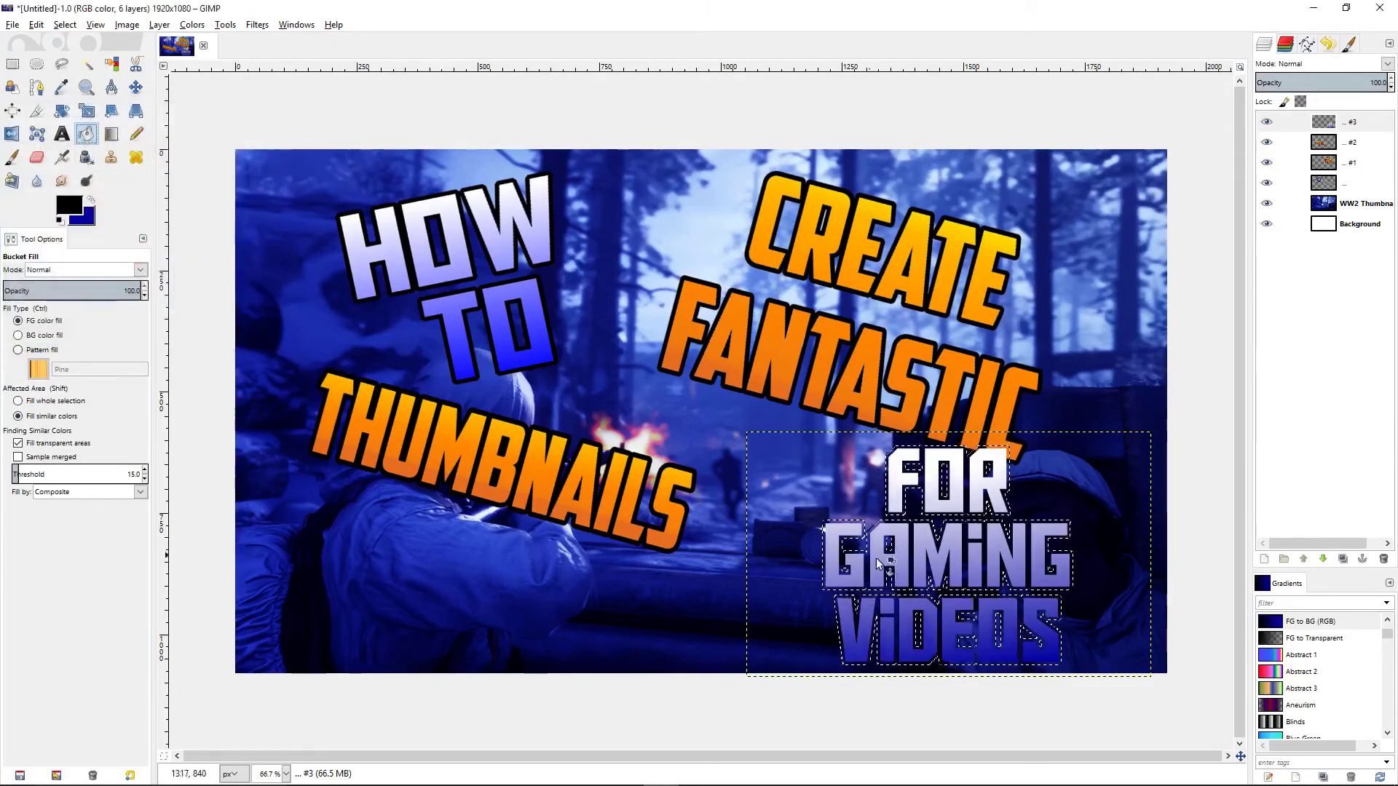
ctrl+scroll(956, 498, up, 2)
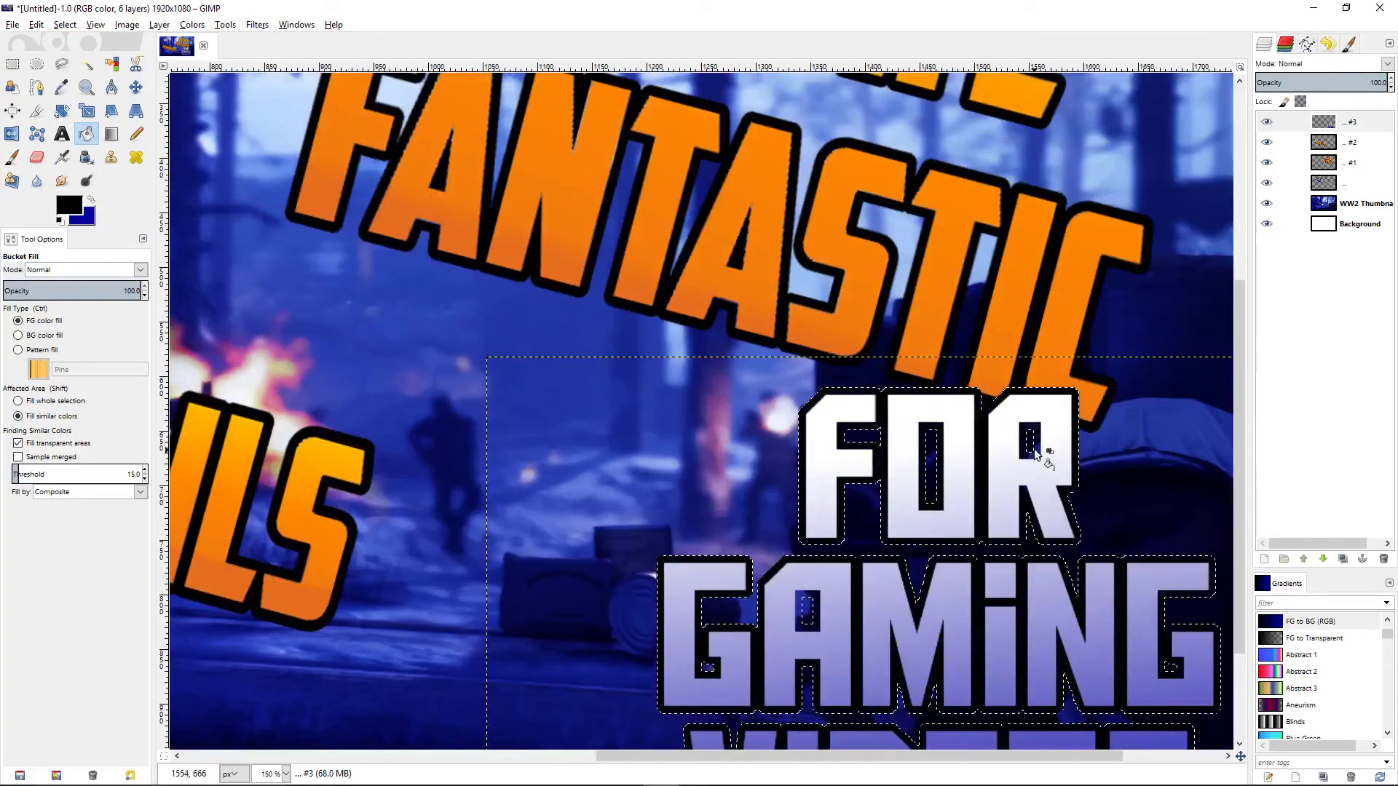
scroll(1028, 456, down, 3)
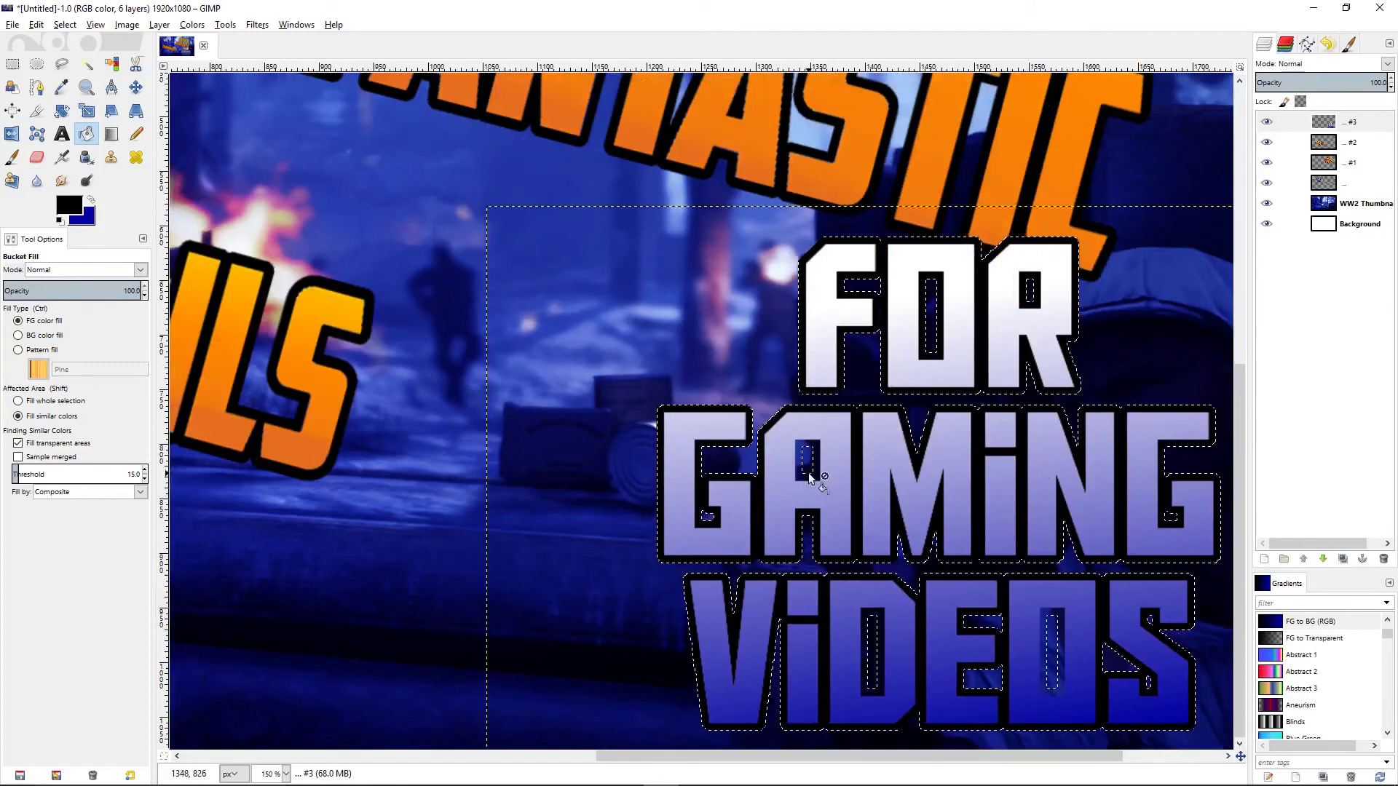
key(ctrl)
click(1050, 689)
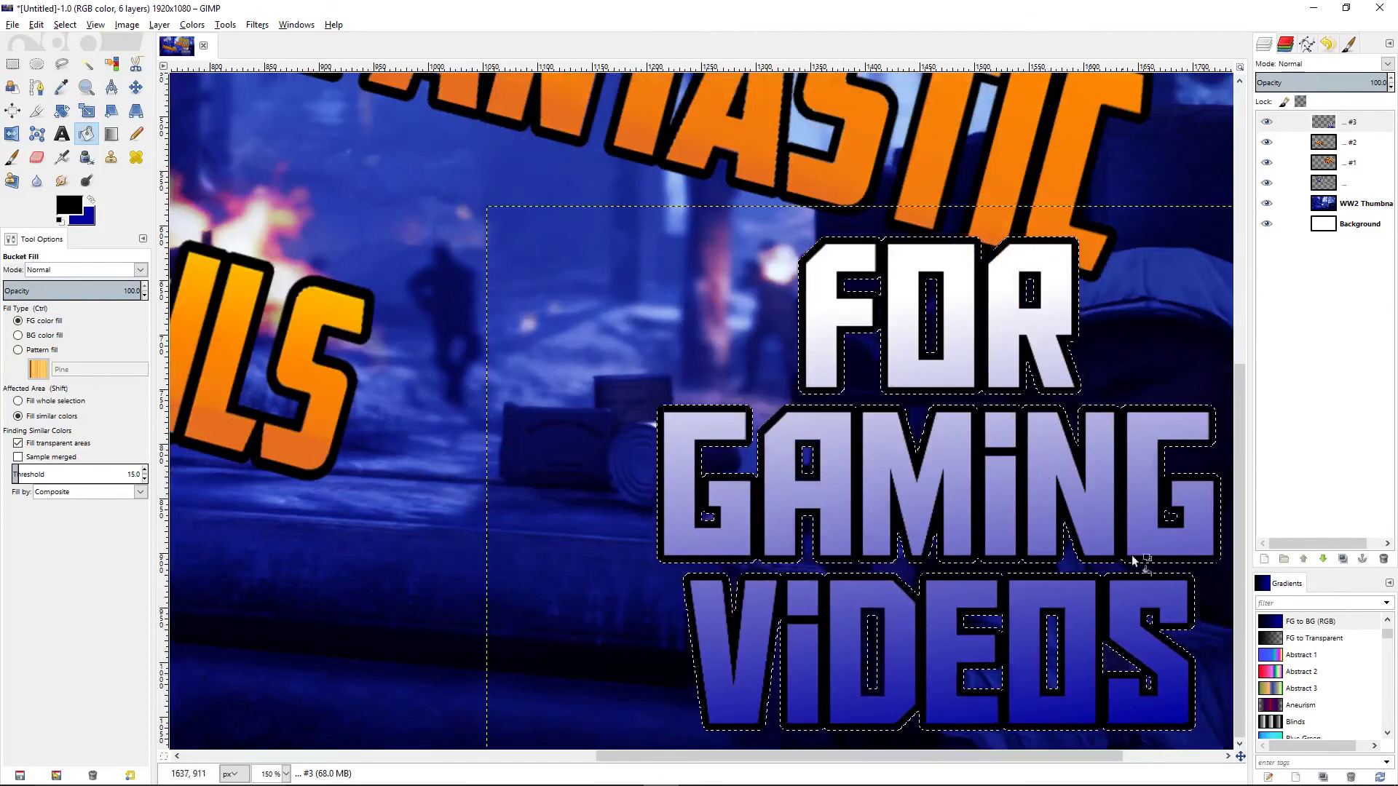
click(1136, 687)
scroll(731, 302, down, 2)
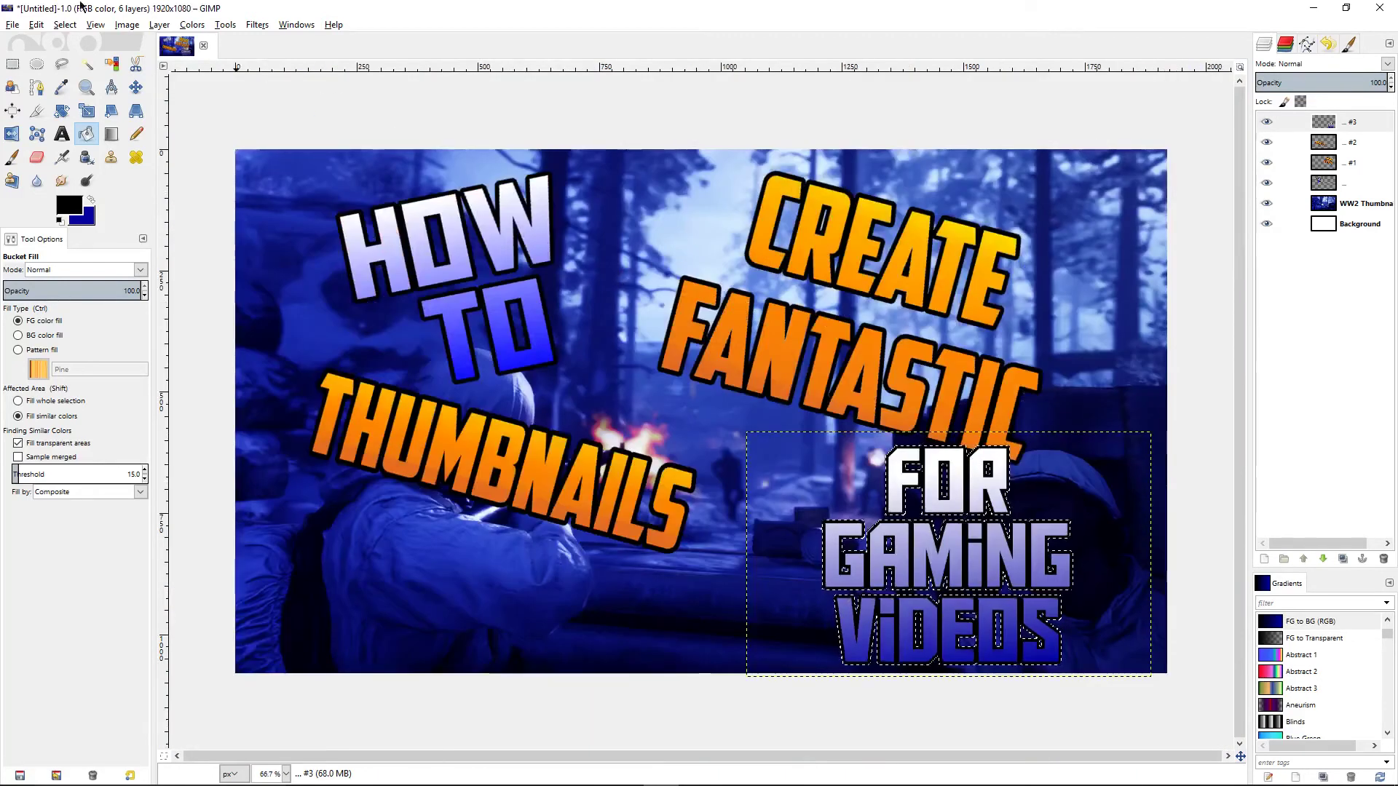
click(64, 25)
click(120, 80)
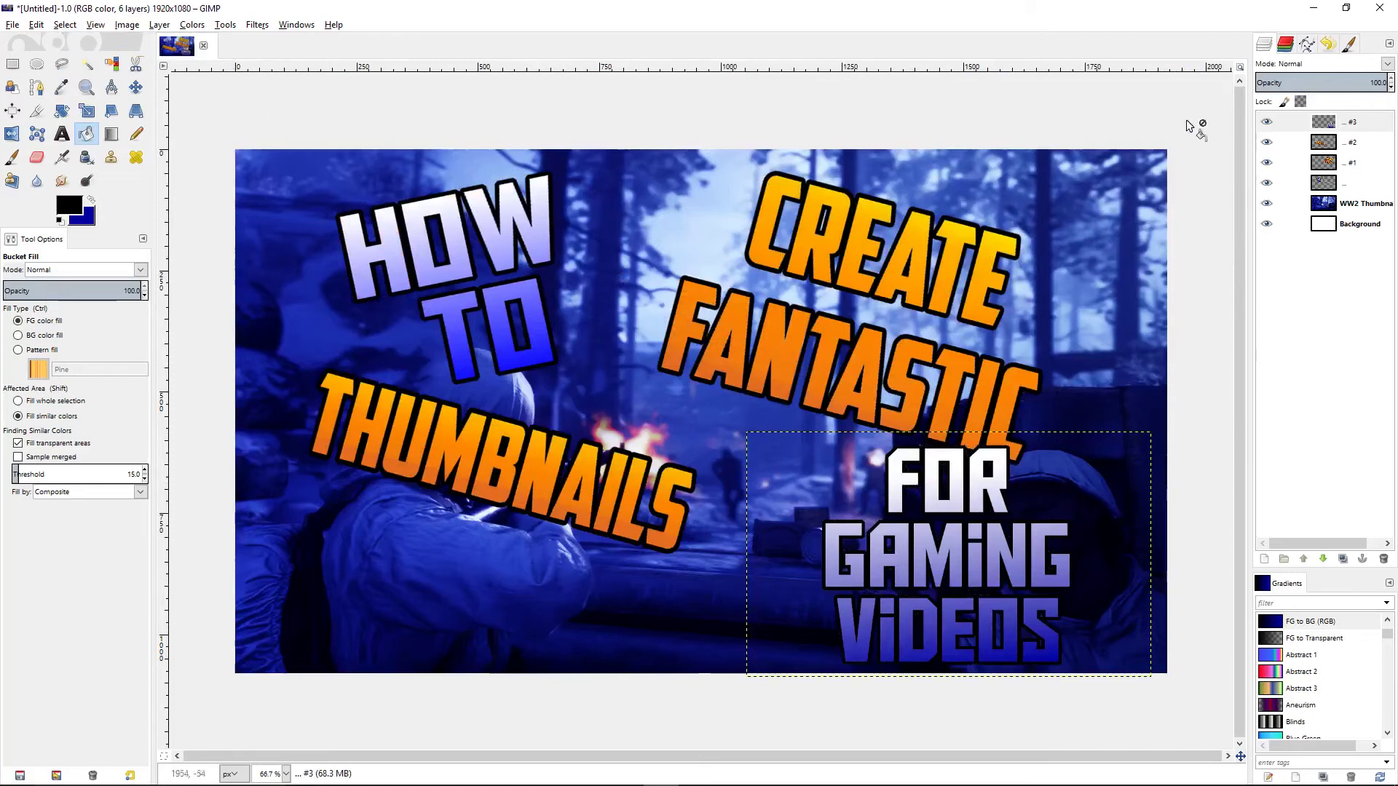
Move FOR GAMING VIDEOS left and nudge CREATE FANTASTIC up slightly.
click(131, 88)
drag(965, 546, 880, 536)
drag(884, 306, 880, 290)
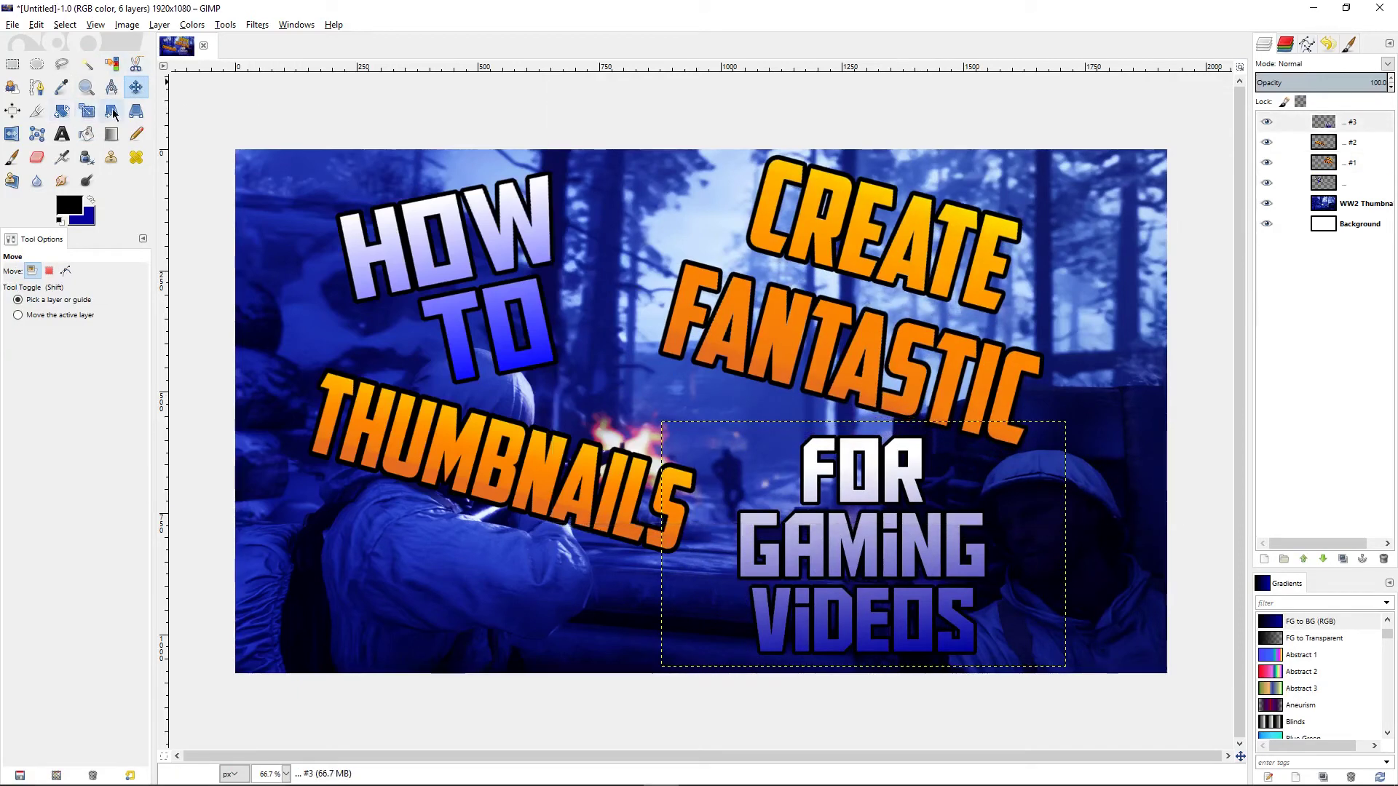
Tilt FOR GAMING VIDEOS about -6.5° and add the Call of Duty WWII logo from Chrome as a layer.
click(62, 110)
drag(939, 463, 987, 416)
click(1034, 314)
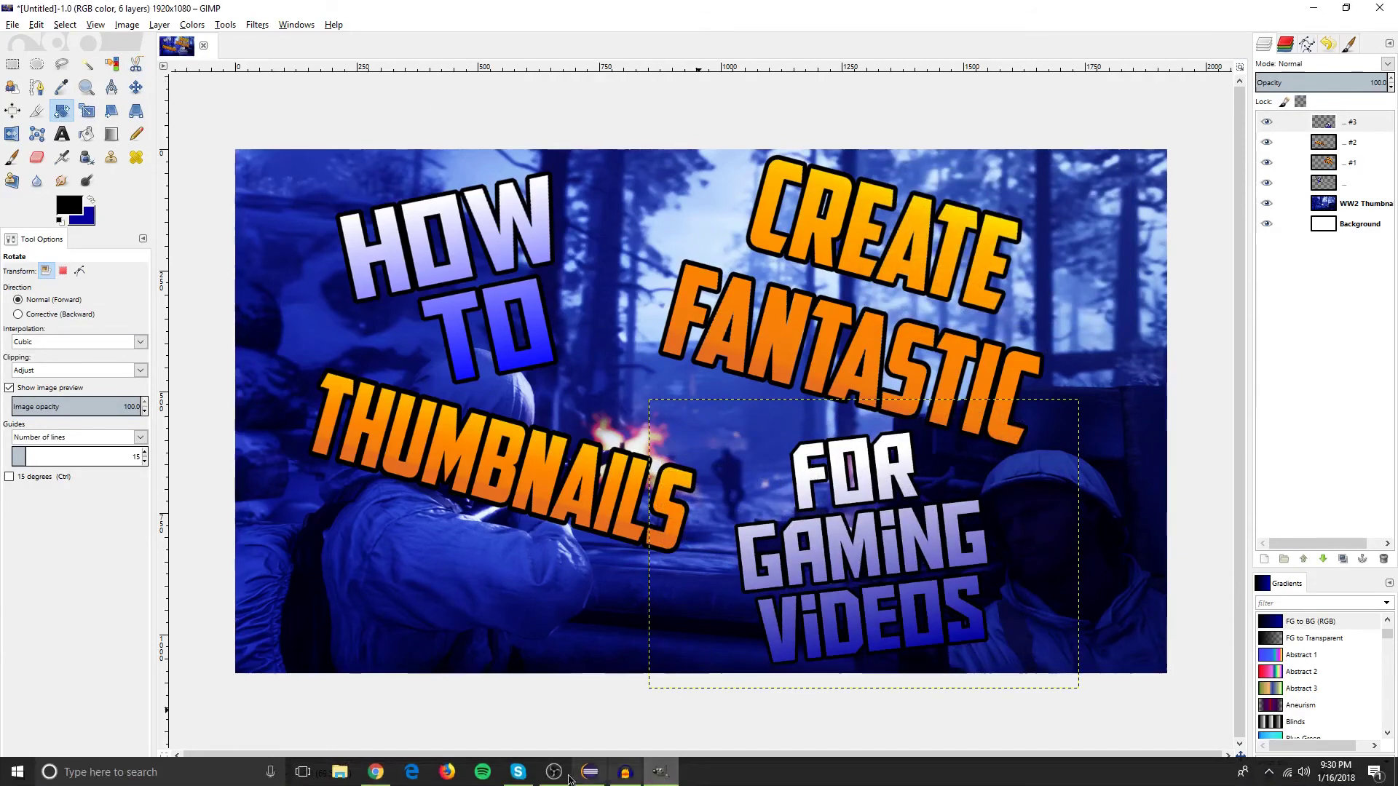
click(376, 782)
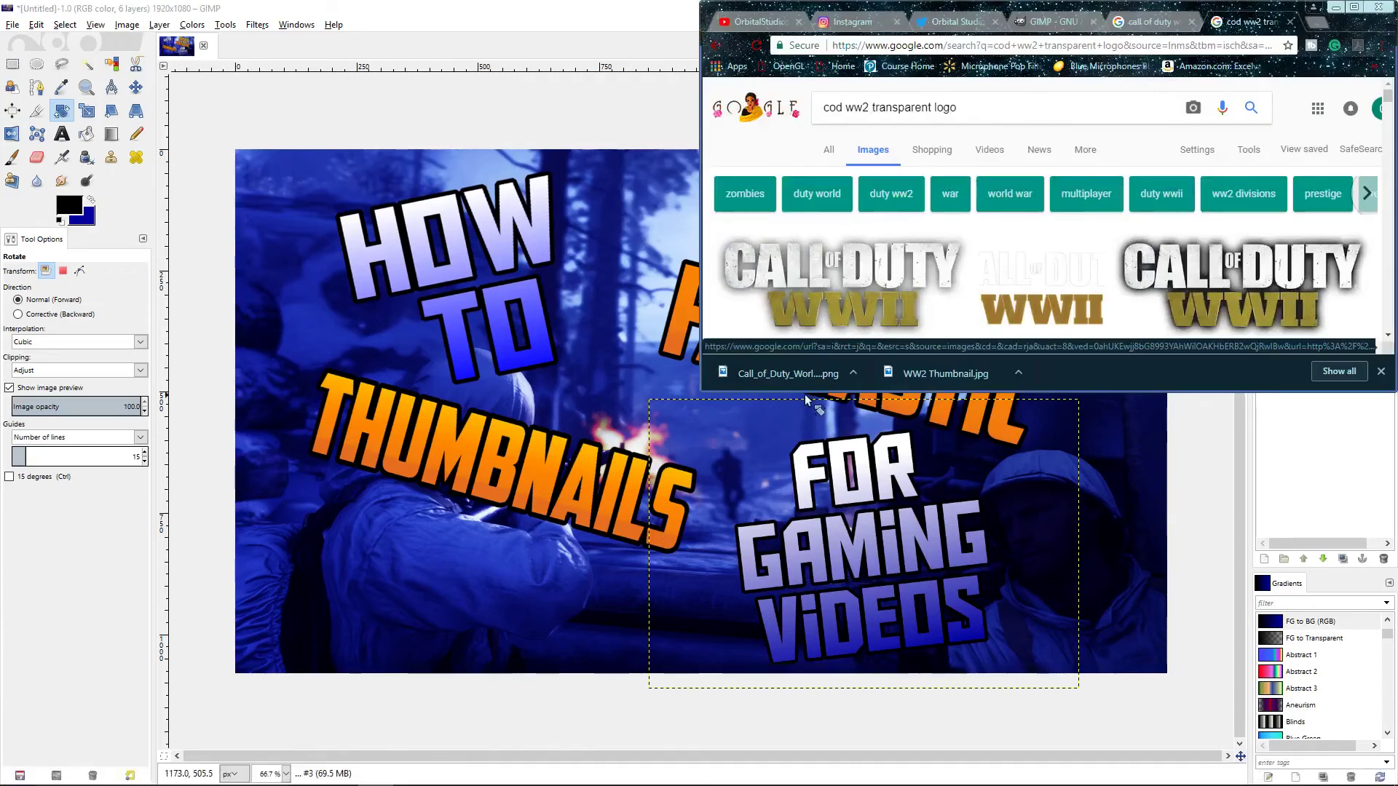
drag(817, 383, 521, 510)
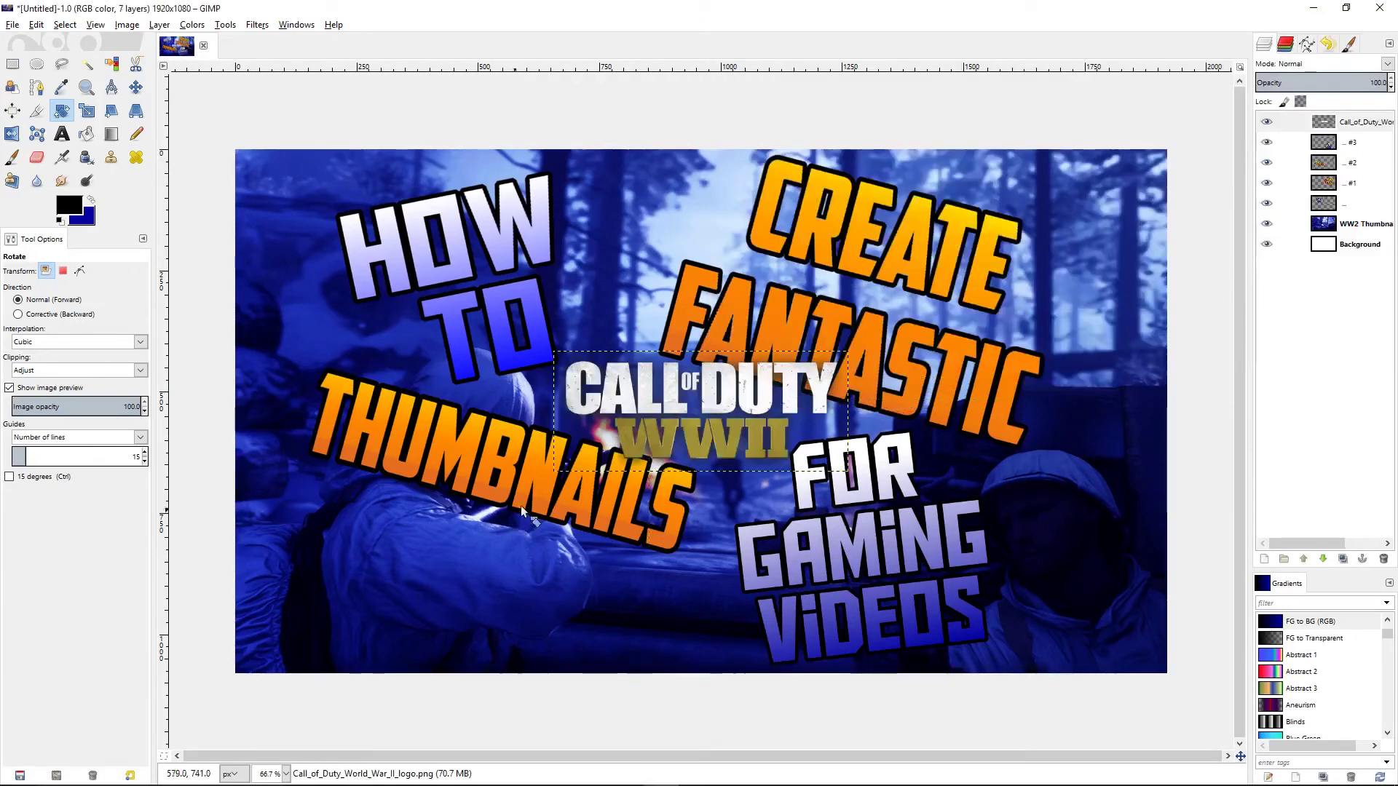
Move the Call of Duty WWII logo into the thumbnail's bottom-left corner.
click(136, 86)
drag(704, 394, 391, 585)
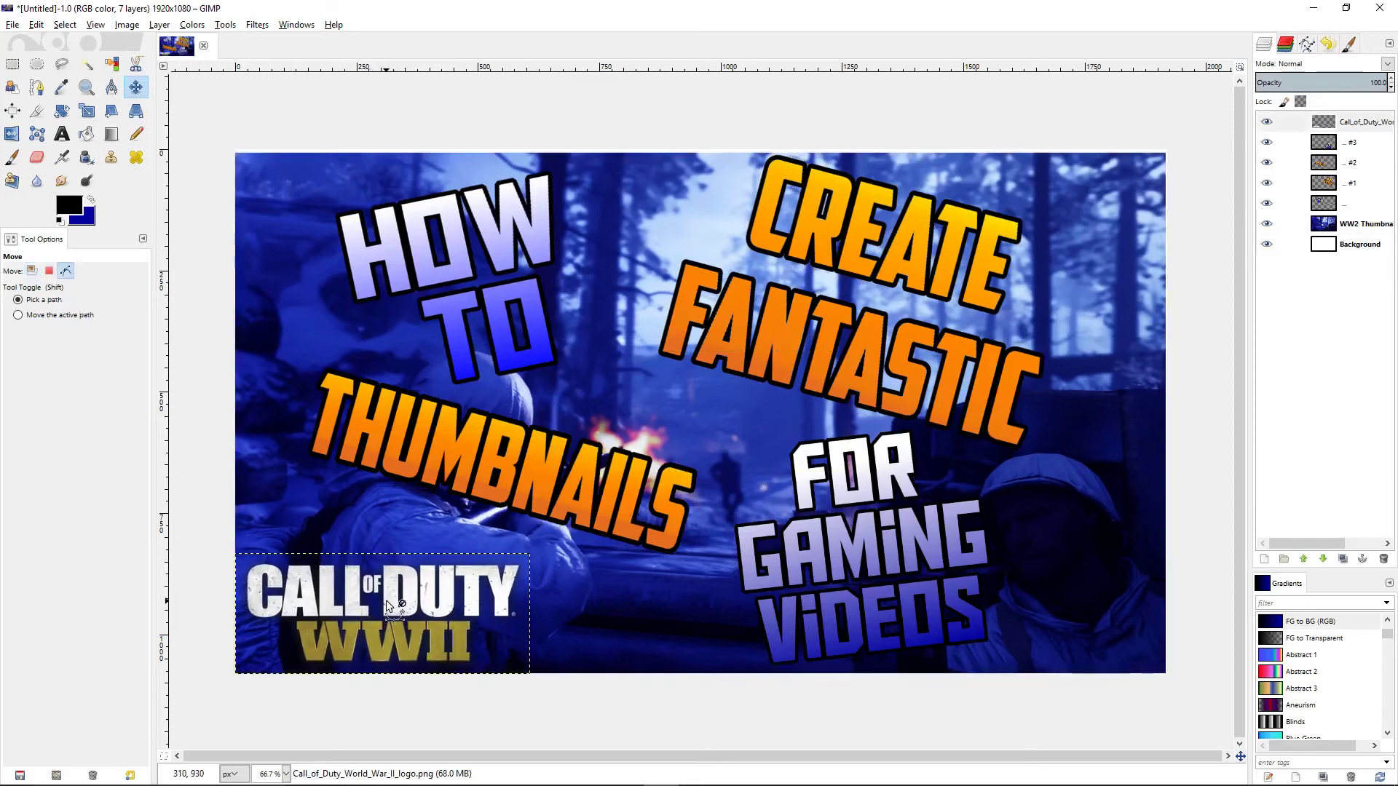
click(412, 598)
drag(412, 597, 412, 593)
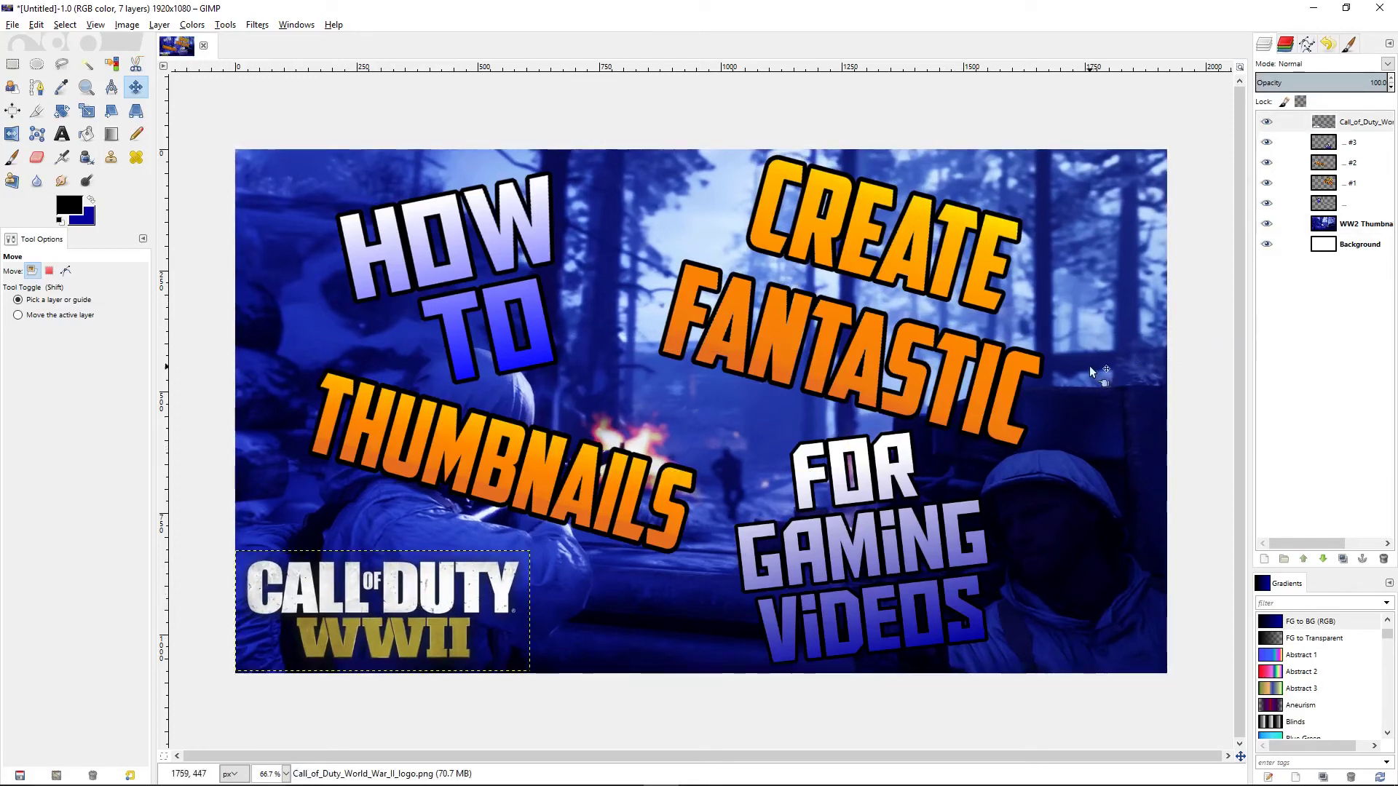
Select CREATE FANTASTIC and hide the logo, FOR GAMING VIDEOS, THUMBNAILS, HOW TO and photo layers.
click(1386, 145)
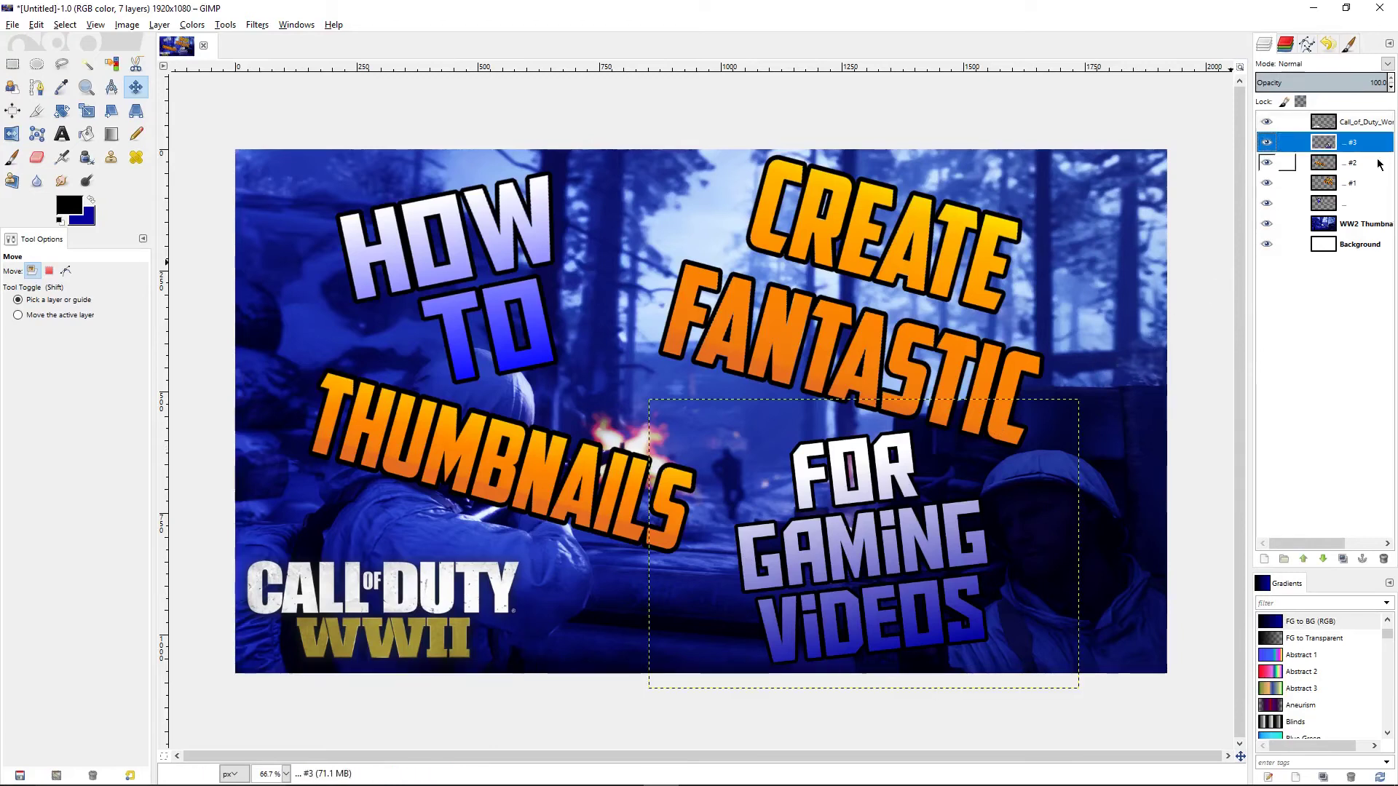
click(1380, 164)
click(1360, 192)
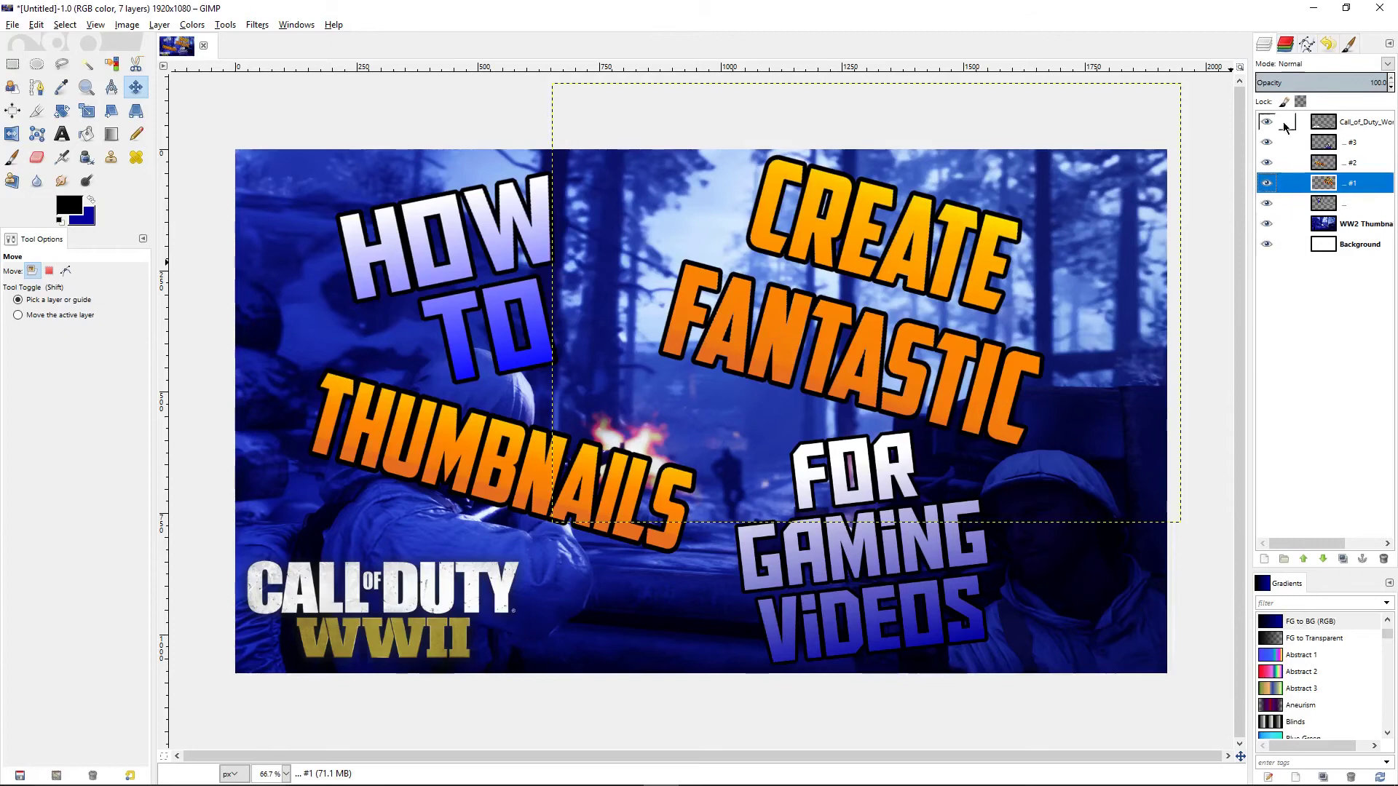
click(1266, 121)
click(1267, 142)
click(1267, 163)
click(1267, 203)
click(1267, 224)
Hide the white background and apply a Drop Shadow at 100 opacity without resizing the image.
click(1267, 243)
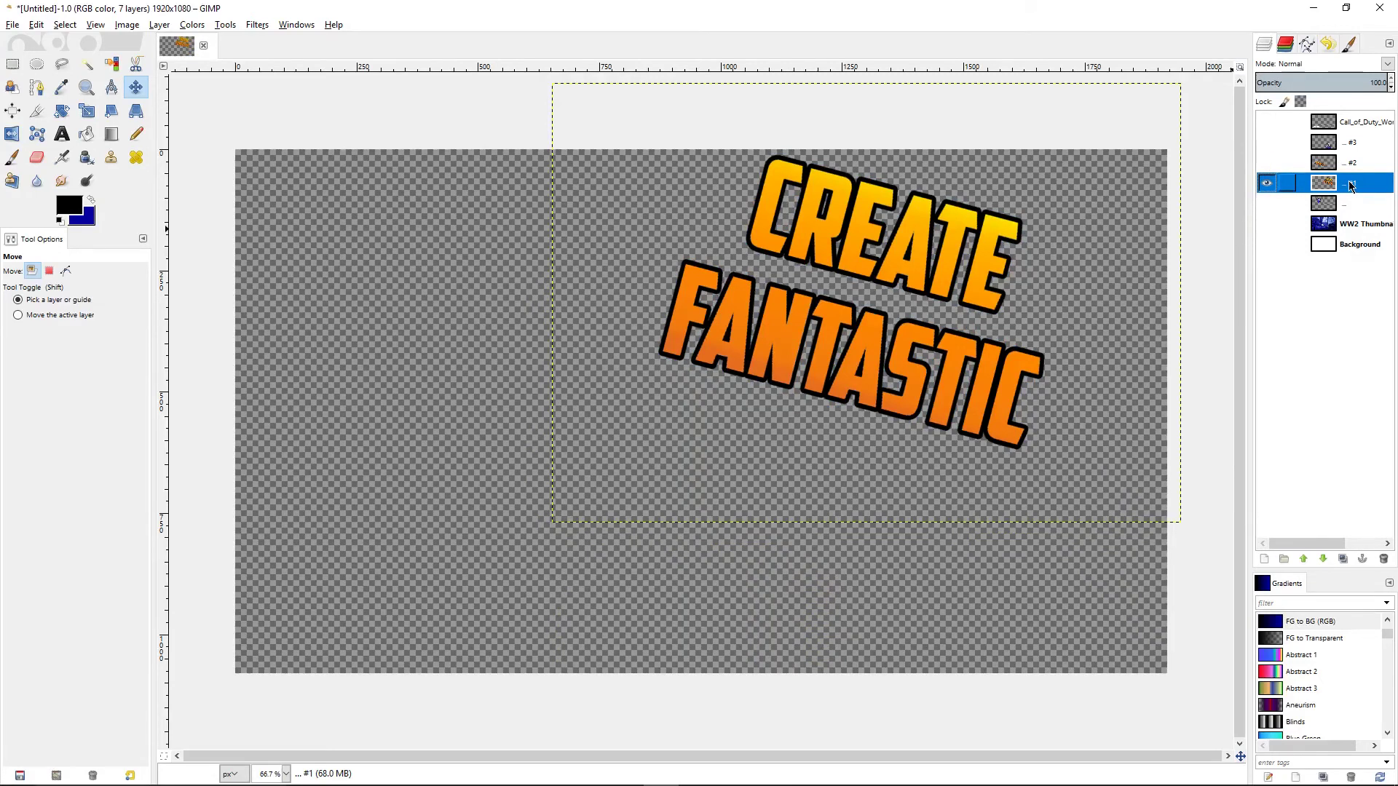
click(257, 25)
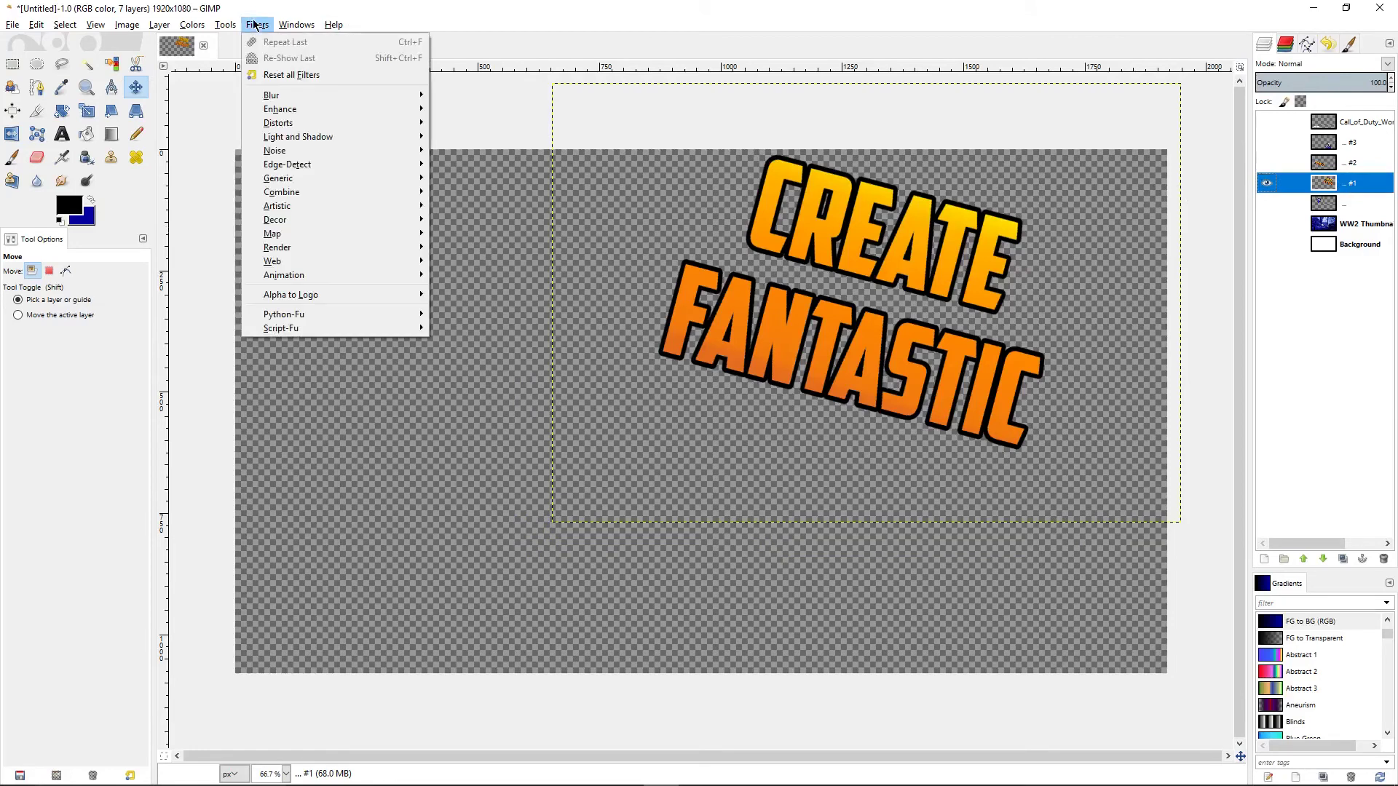
mouse_move(296, 138)
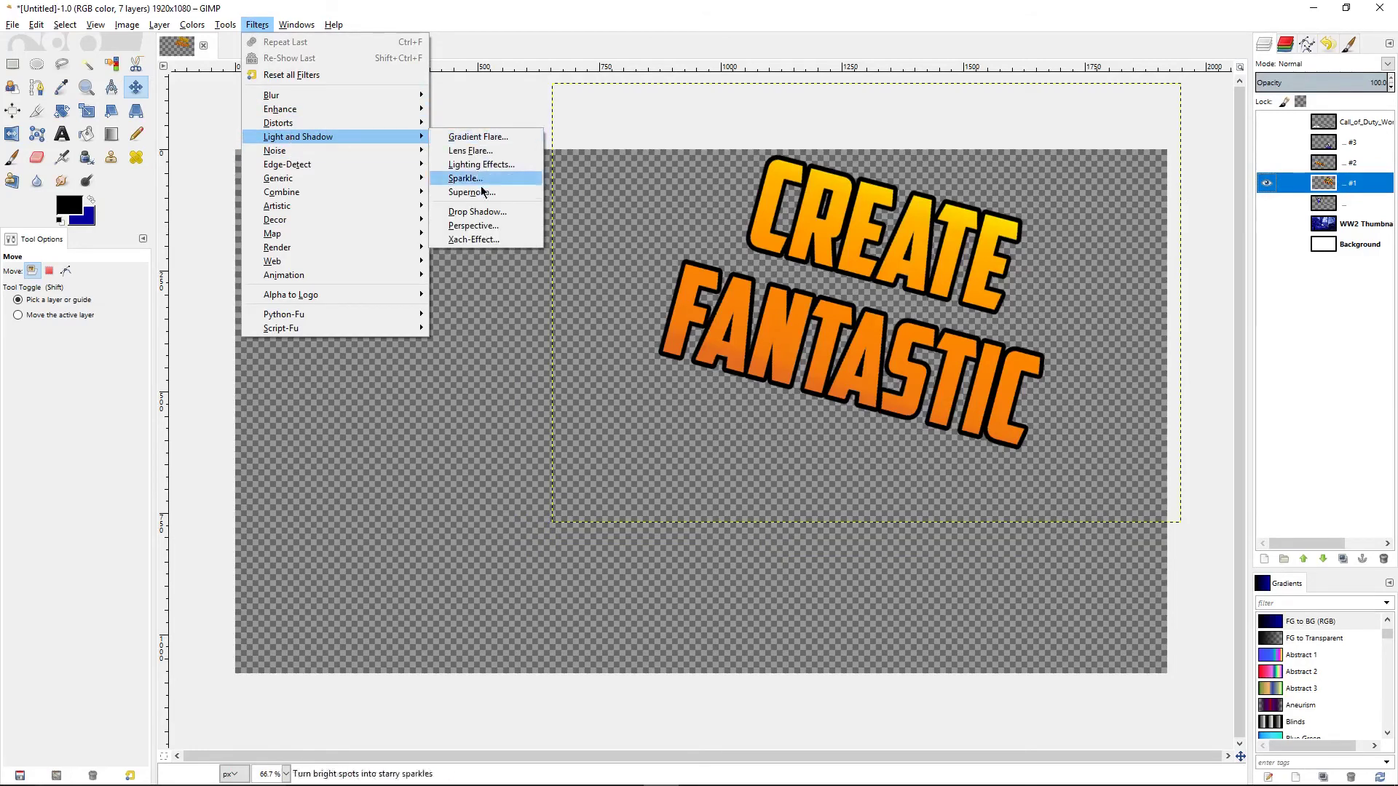
click(473, 212)
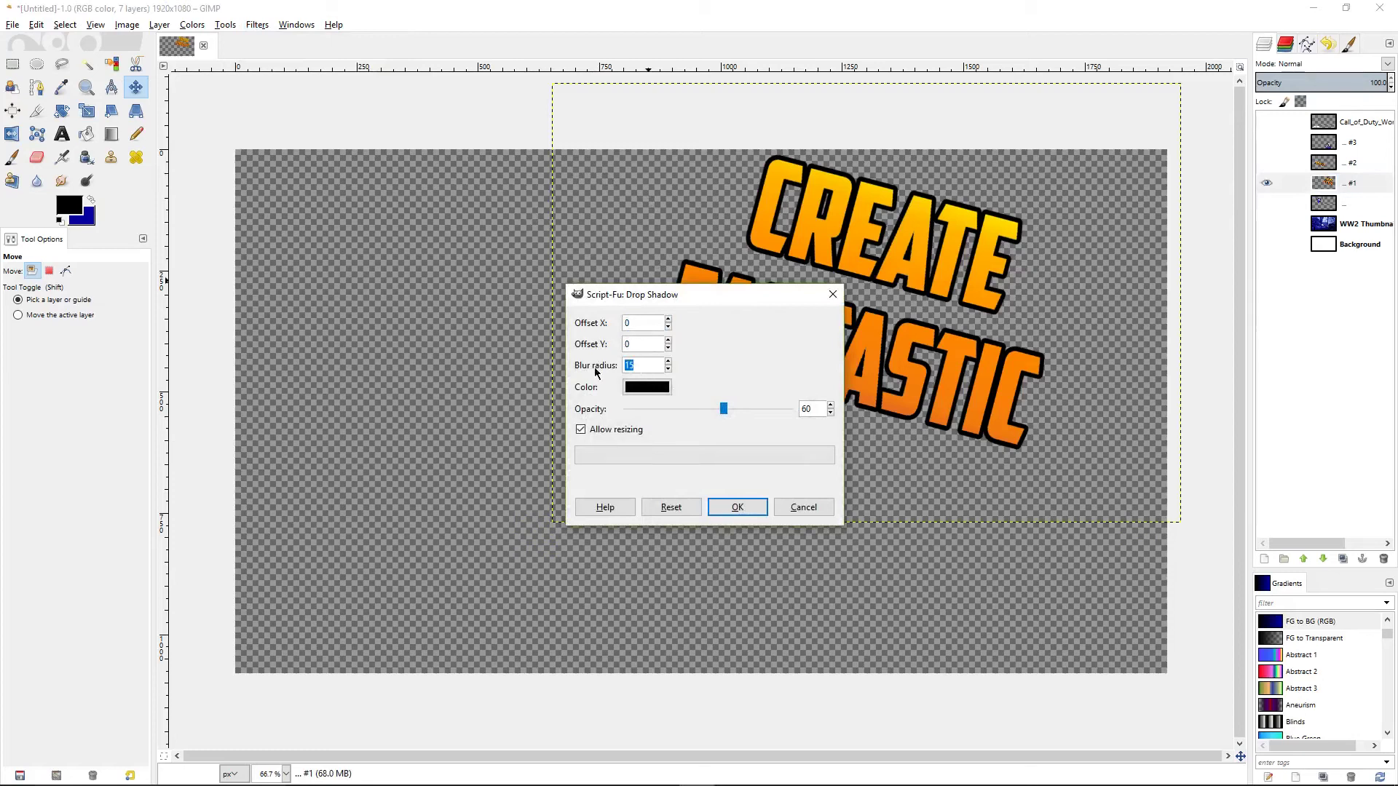
drag(733, 417, 846, 420)
click(590, 429)
click(738, 507)
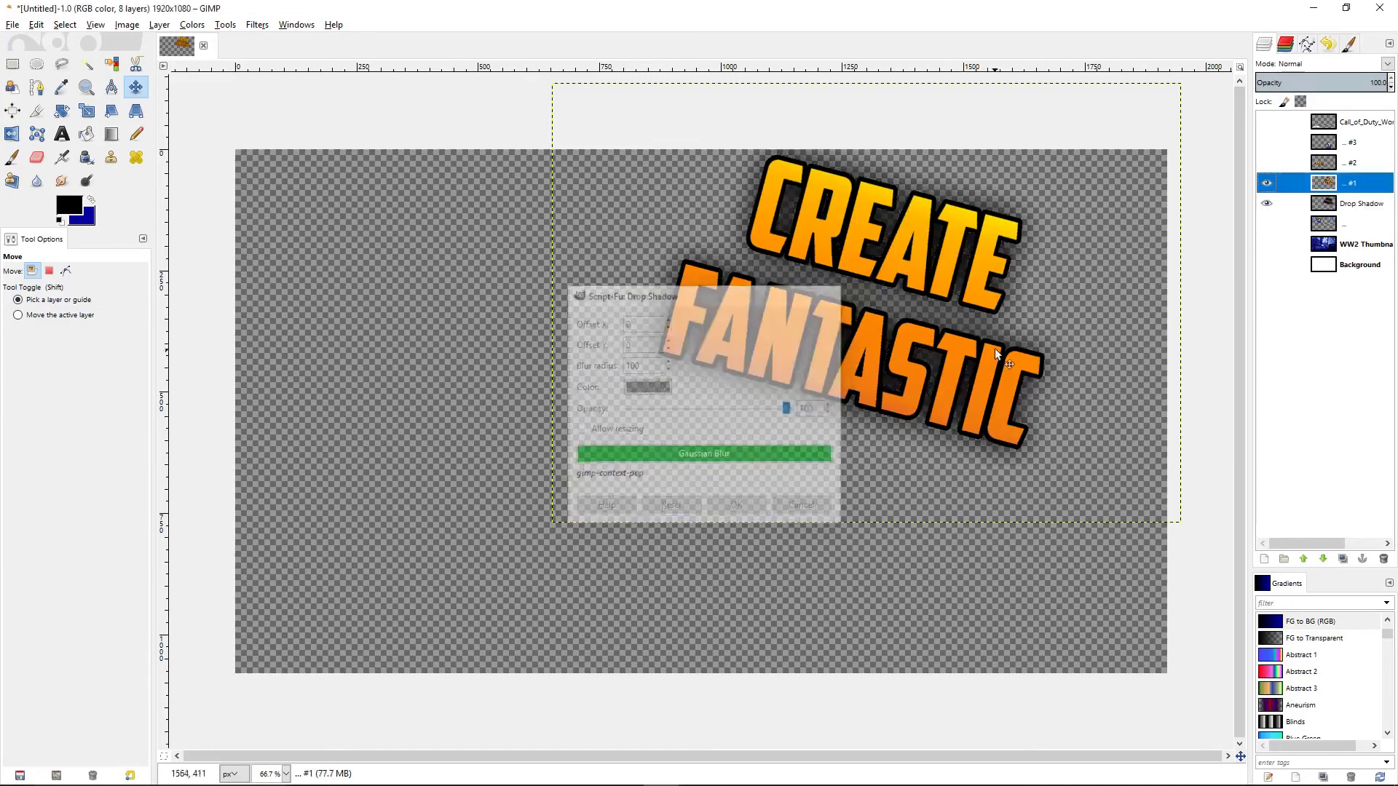
Repeat the drop shadow twice more and merge the visible layers into one CREATE FANTASTIC layer.
click(257, 25)
click(275, 42)
click(256, 25)
click(276, 42)
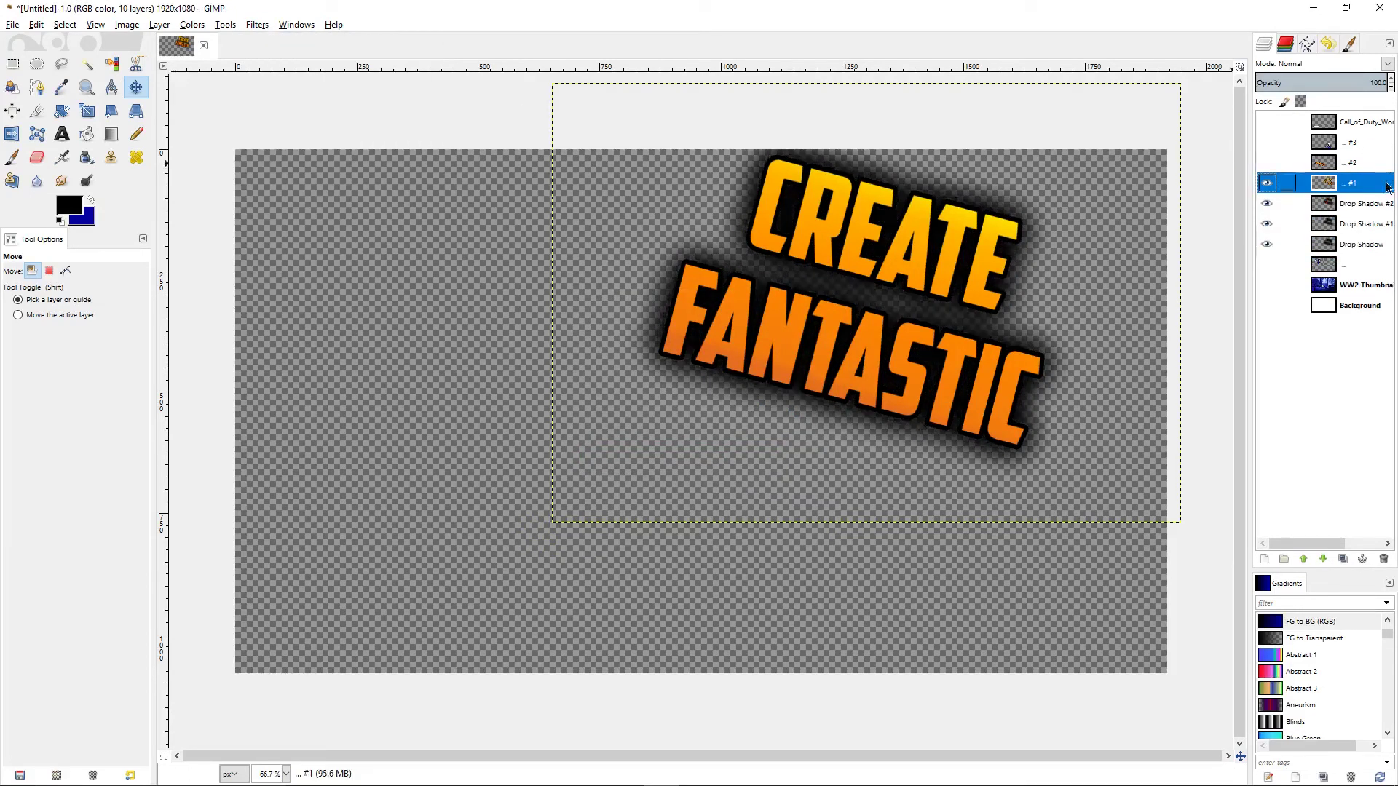
right_click(1349, 183)
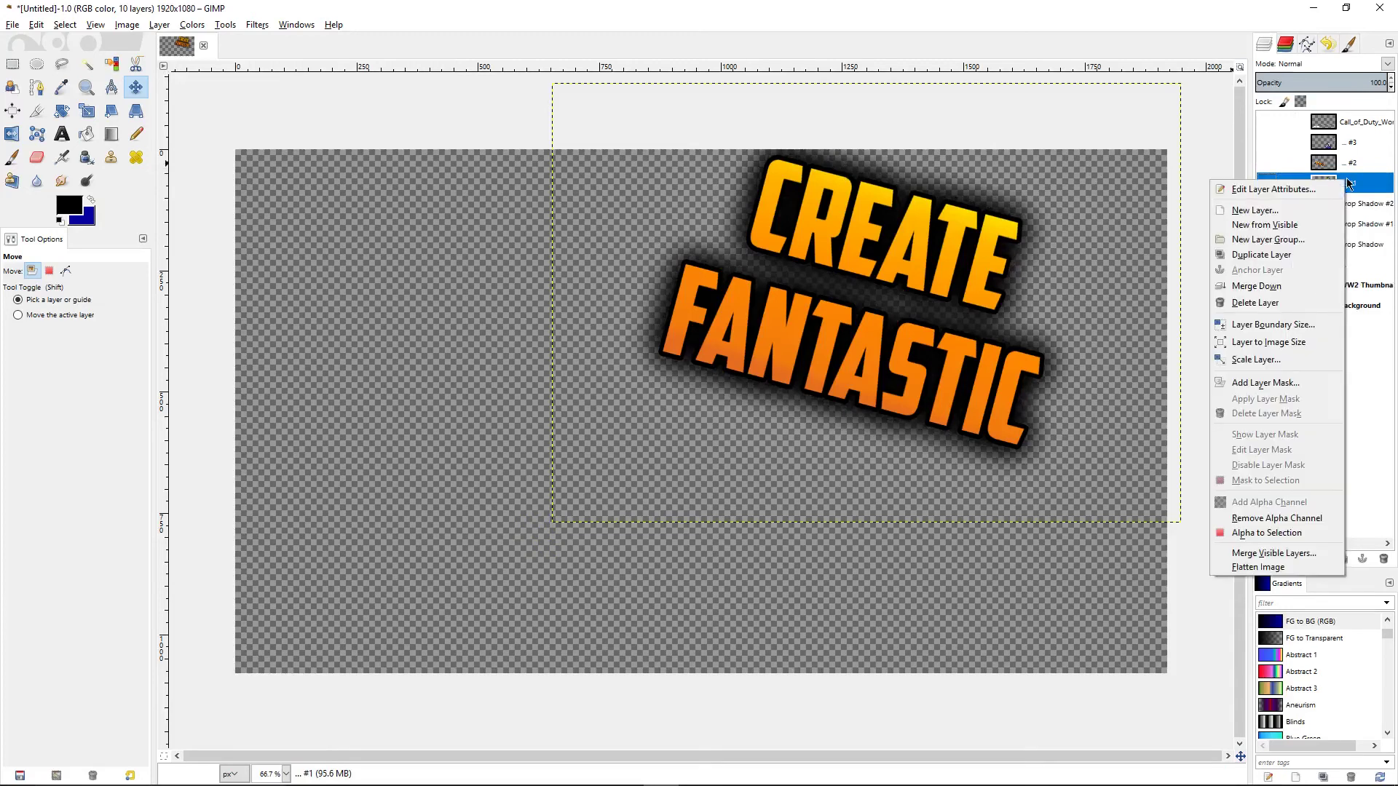
click(1296, 554)
click(1292, 653)
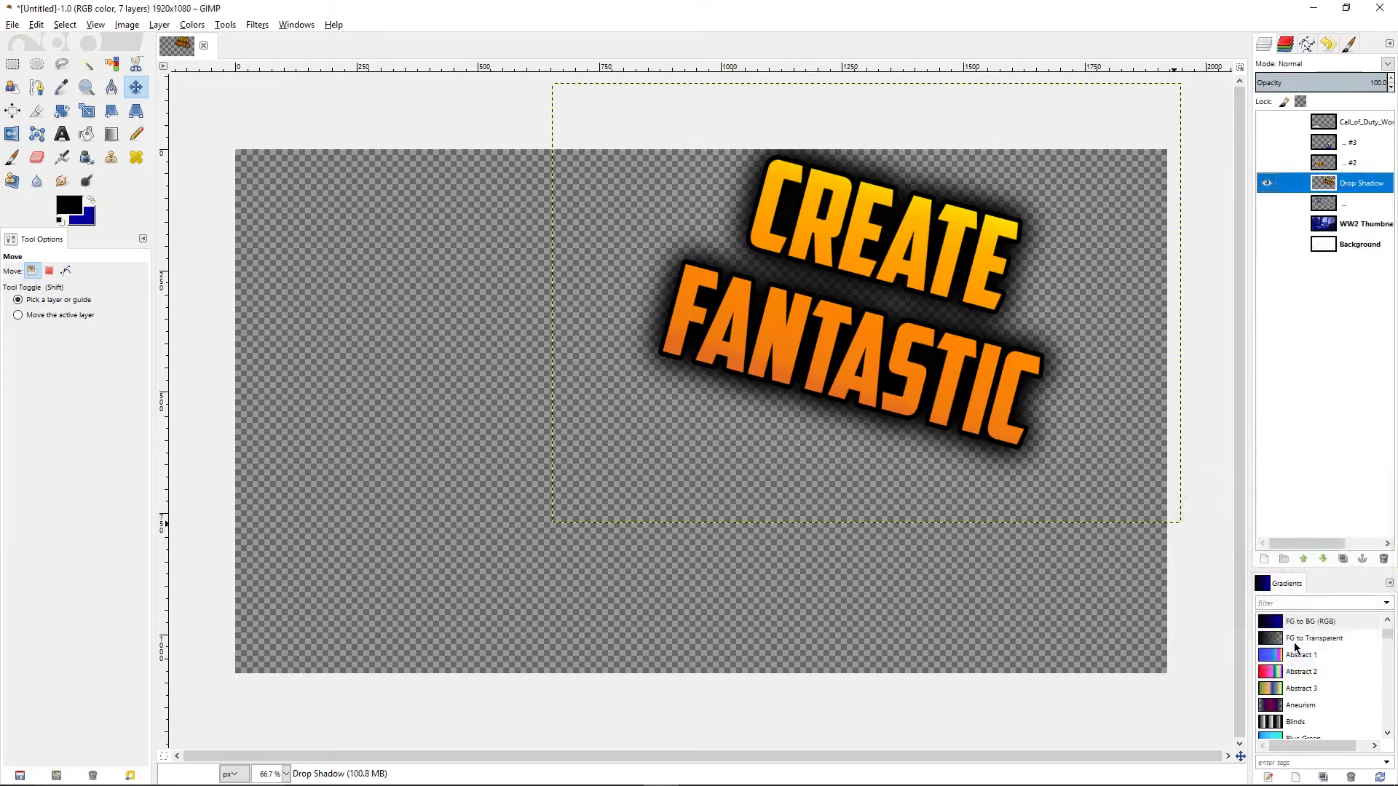
Hide the merged CREATE FANTASTIC layer and leave only the HOW TO layer visible.
click(1267, 183)
click(1266, 163)
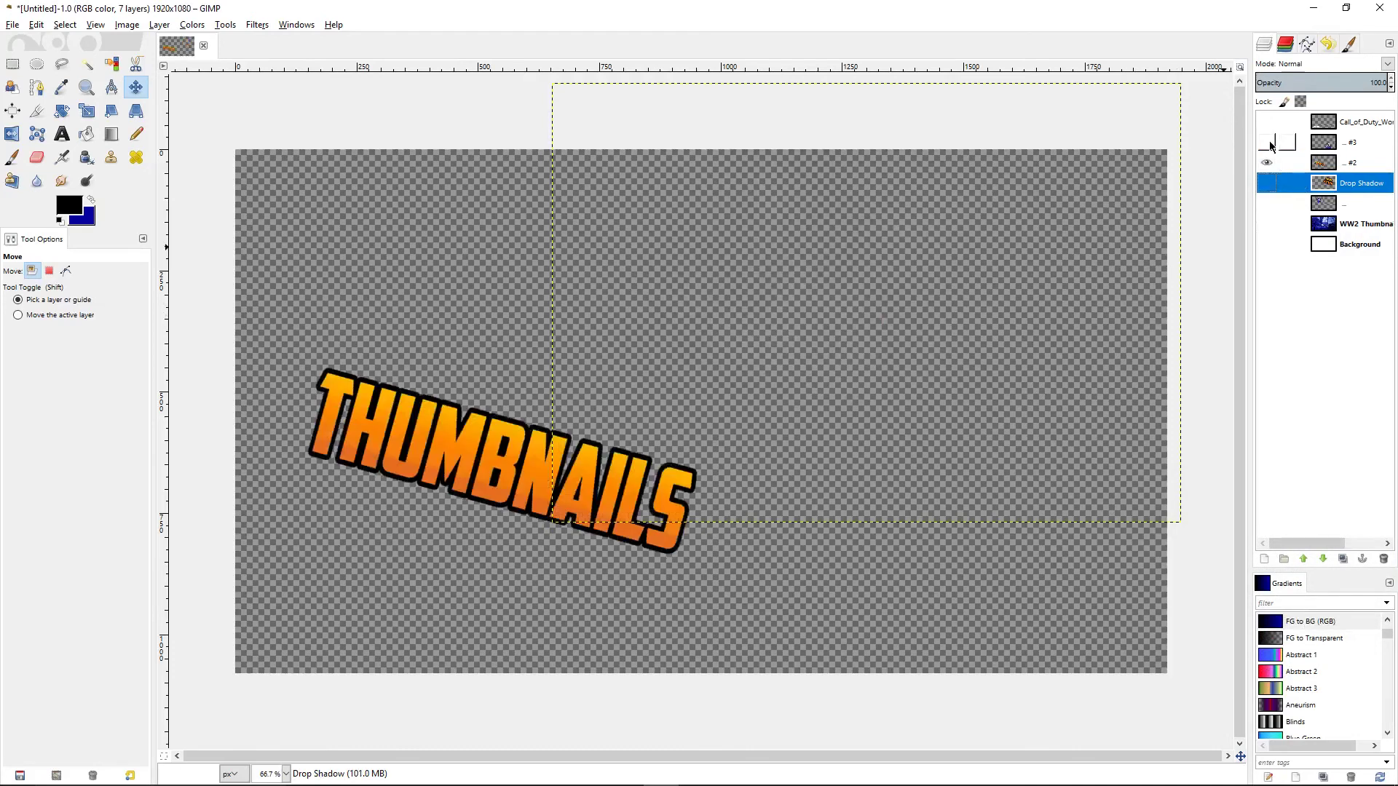
click(1267, 142)
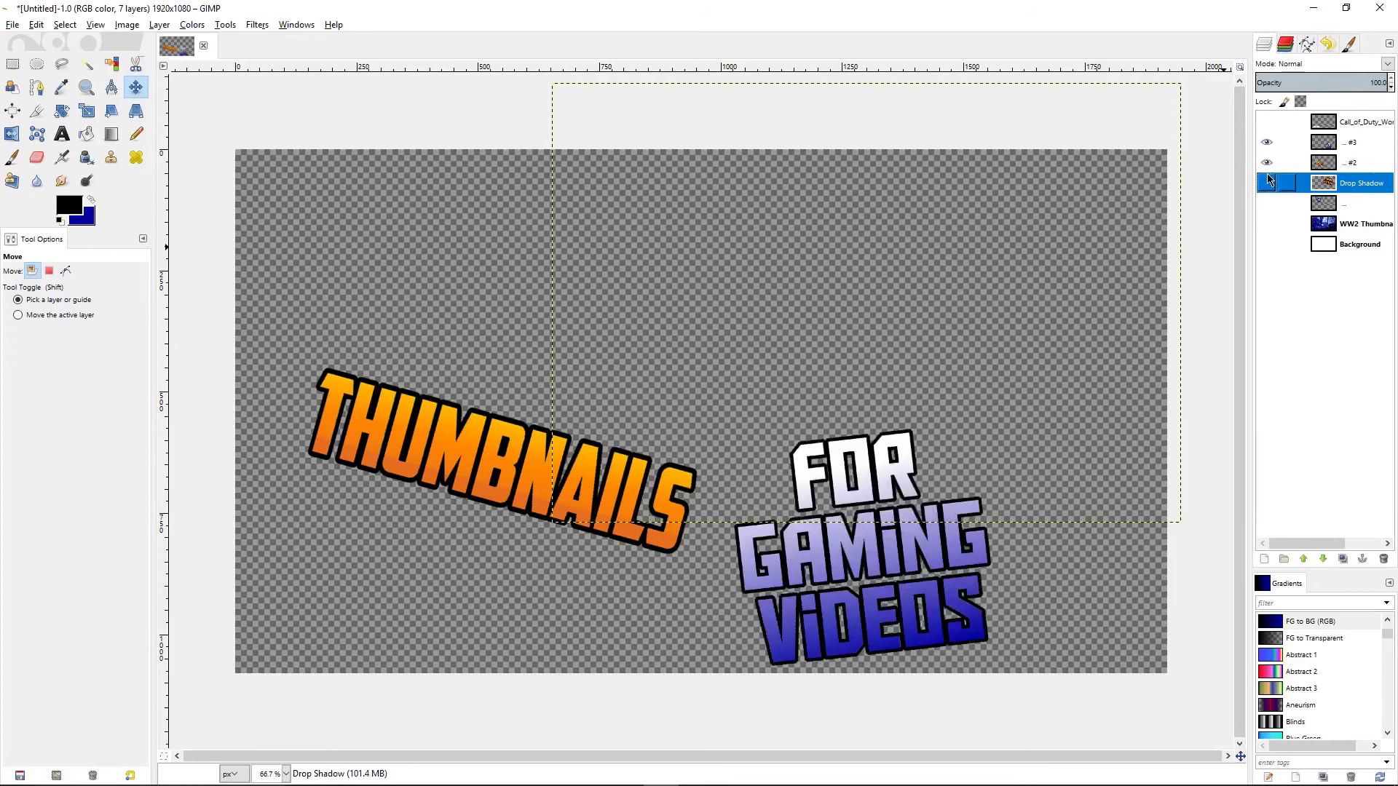
click(1267, 163)
click(1268, 142)
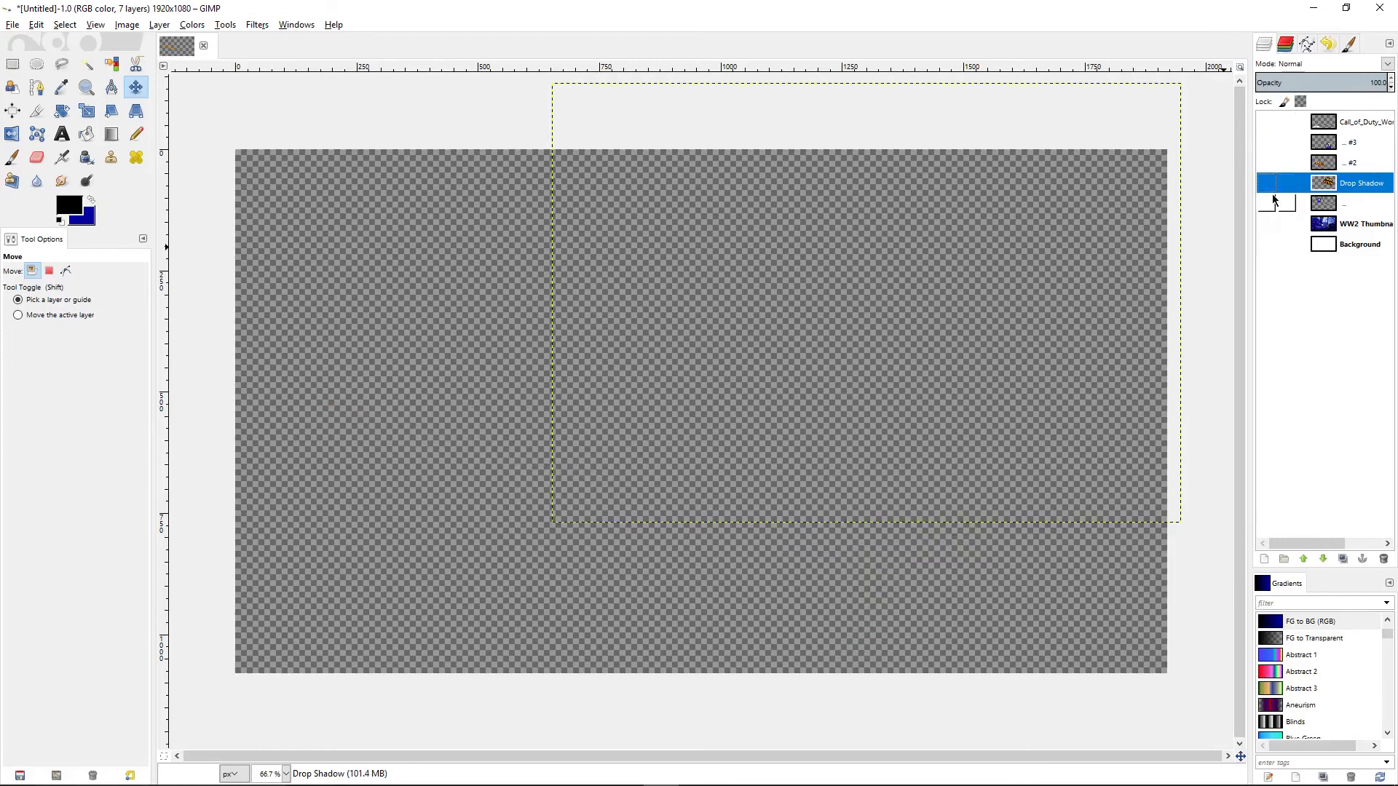
click(1267, 203)
right_click(1361, 210)
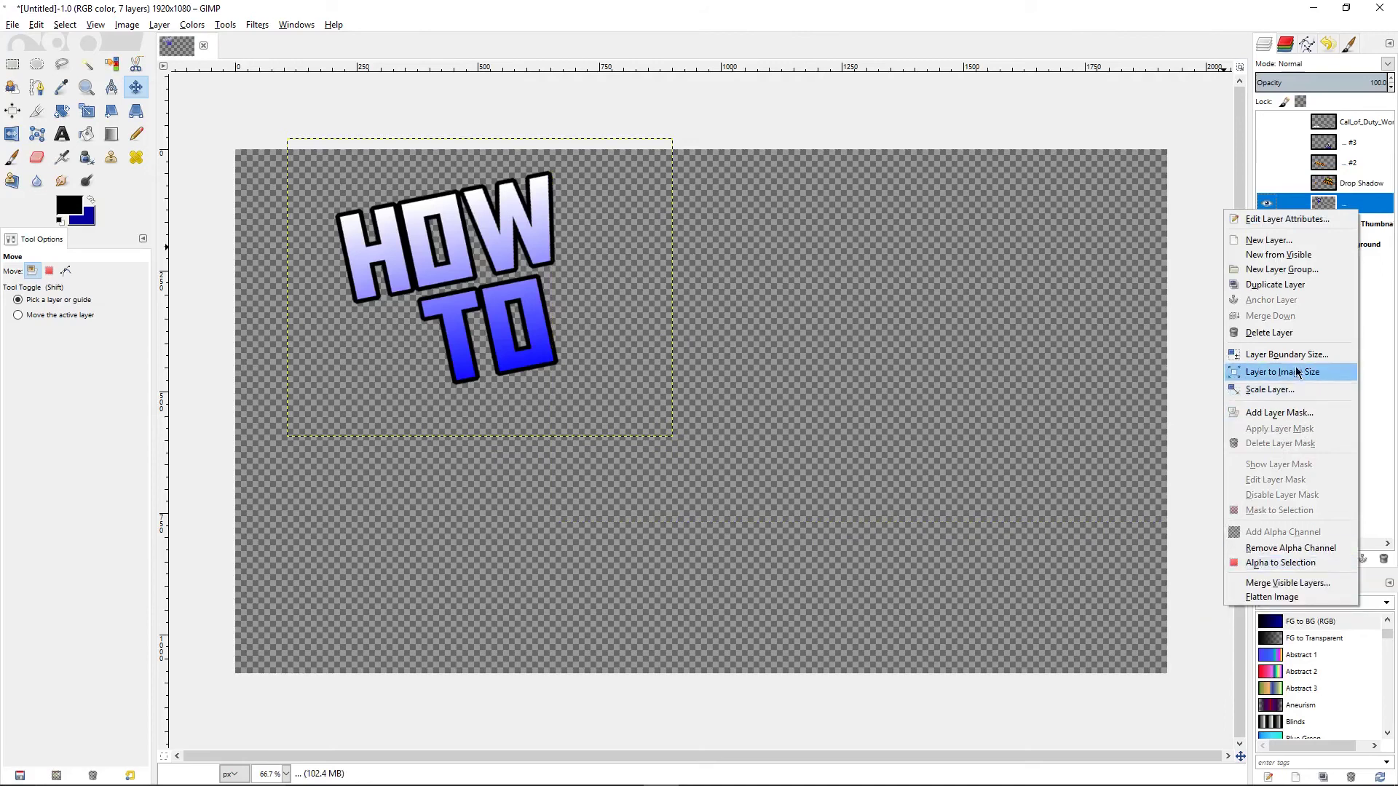
click(587, 142)
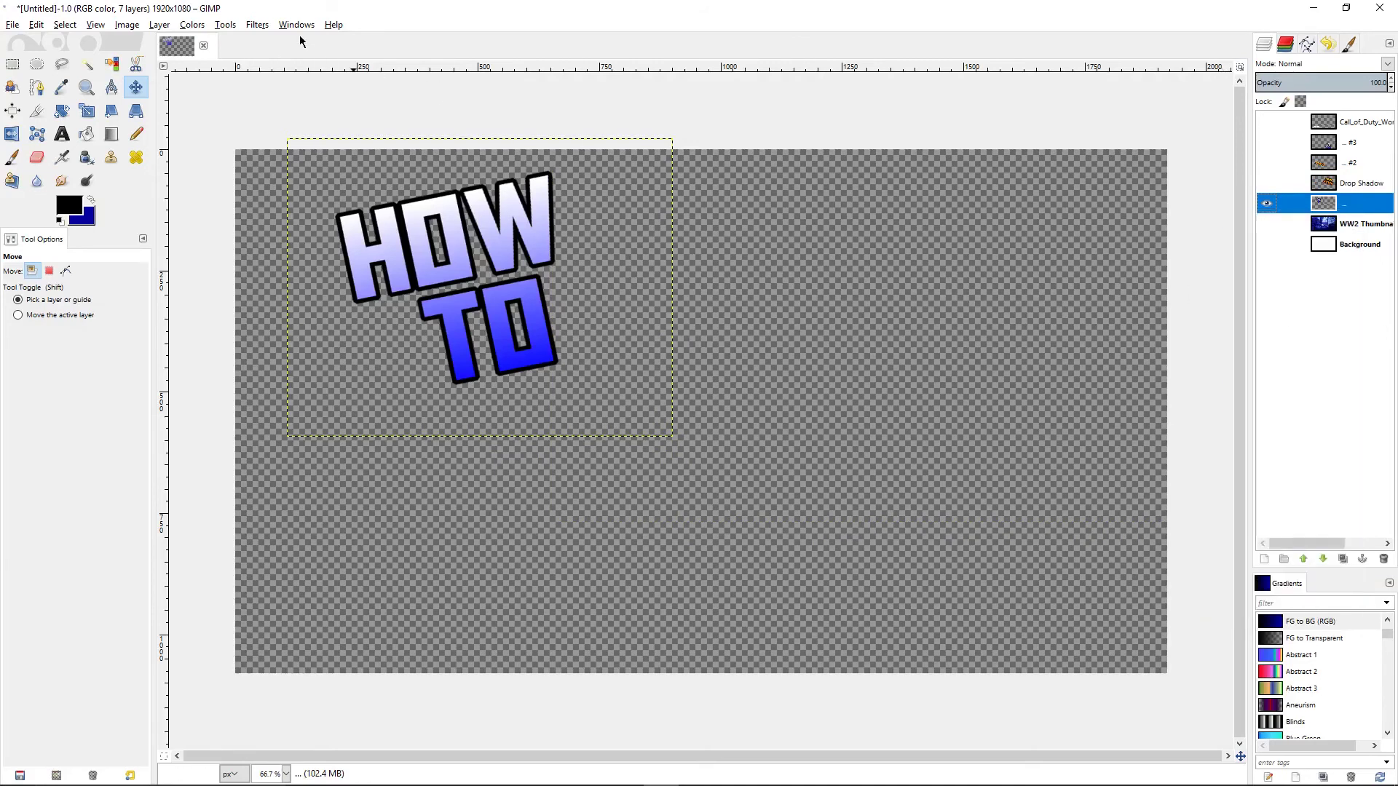
Stack two drop shadow passes on HOW TO and merge the visible layers.
click(257, 24)
click(277, 42)
click(258, 25)
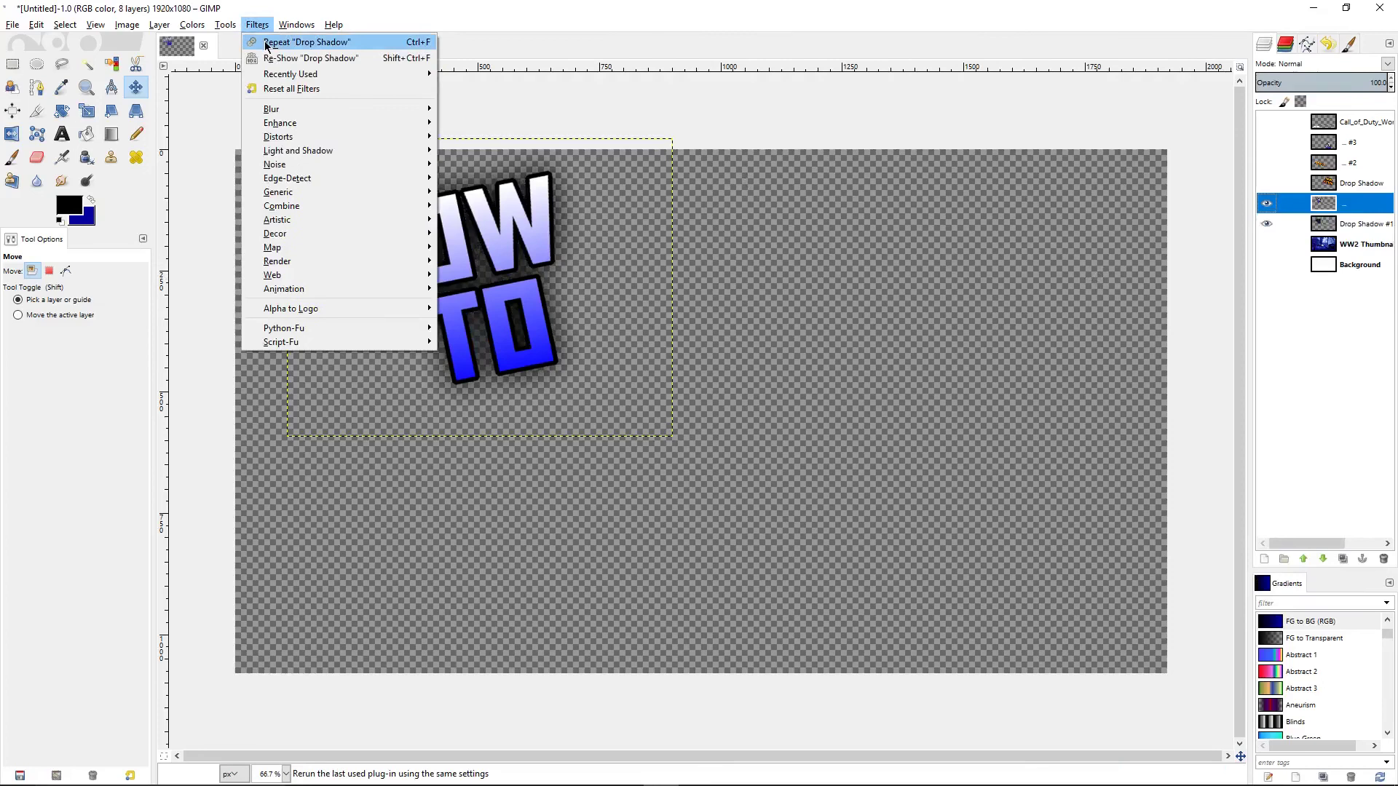
click(277, 42)
right_click(1311, 205)
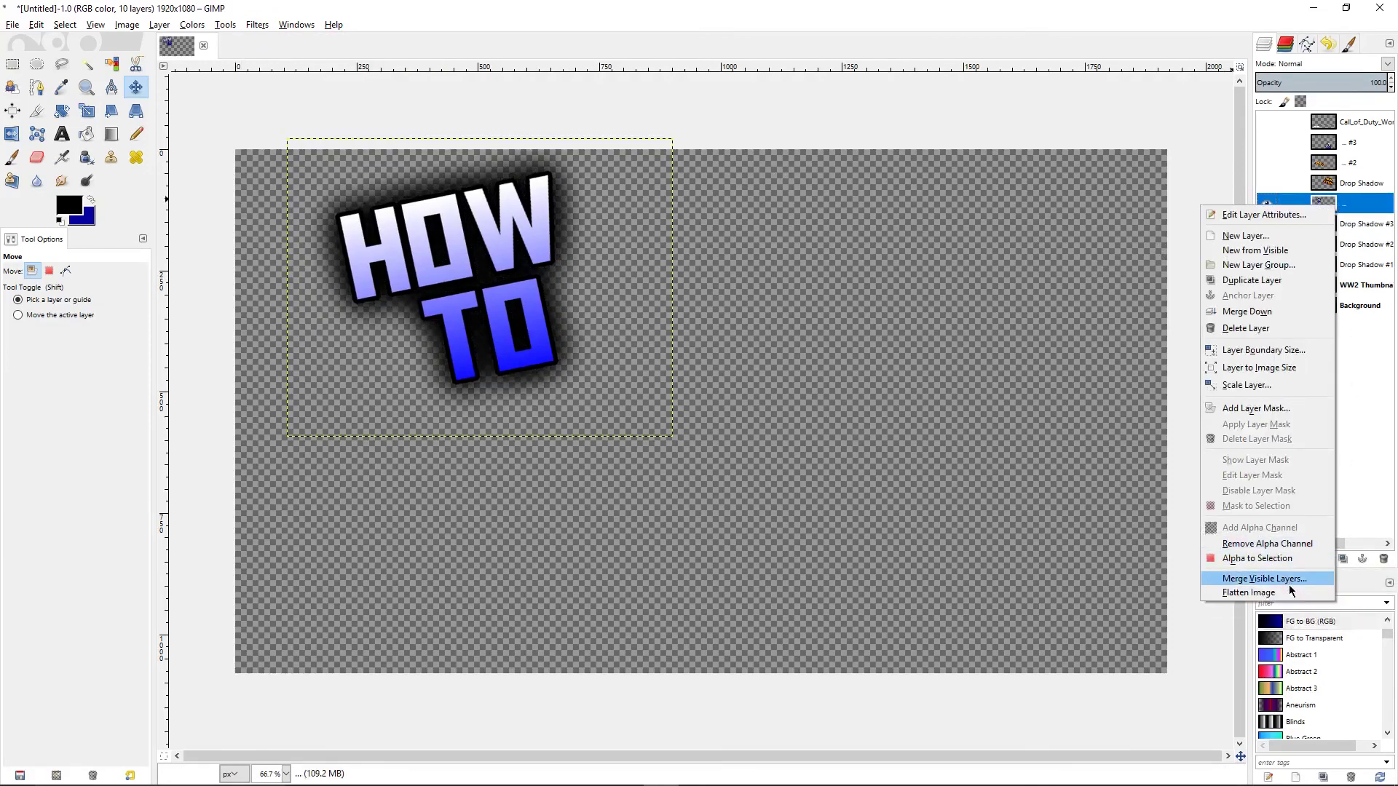
click(1264, 579)
click(1292, 682)
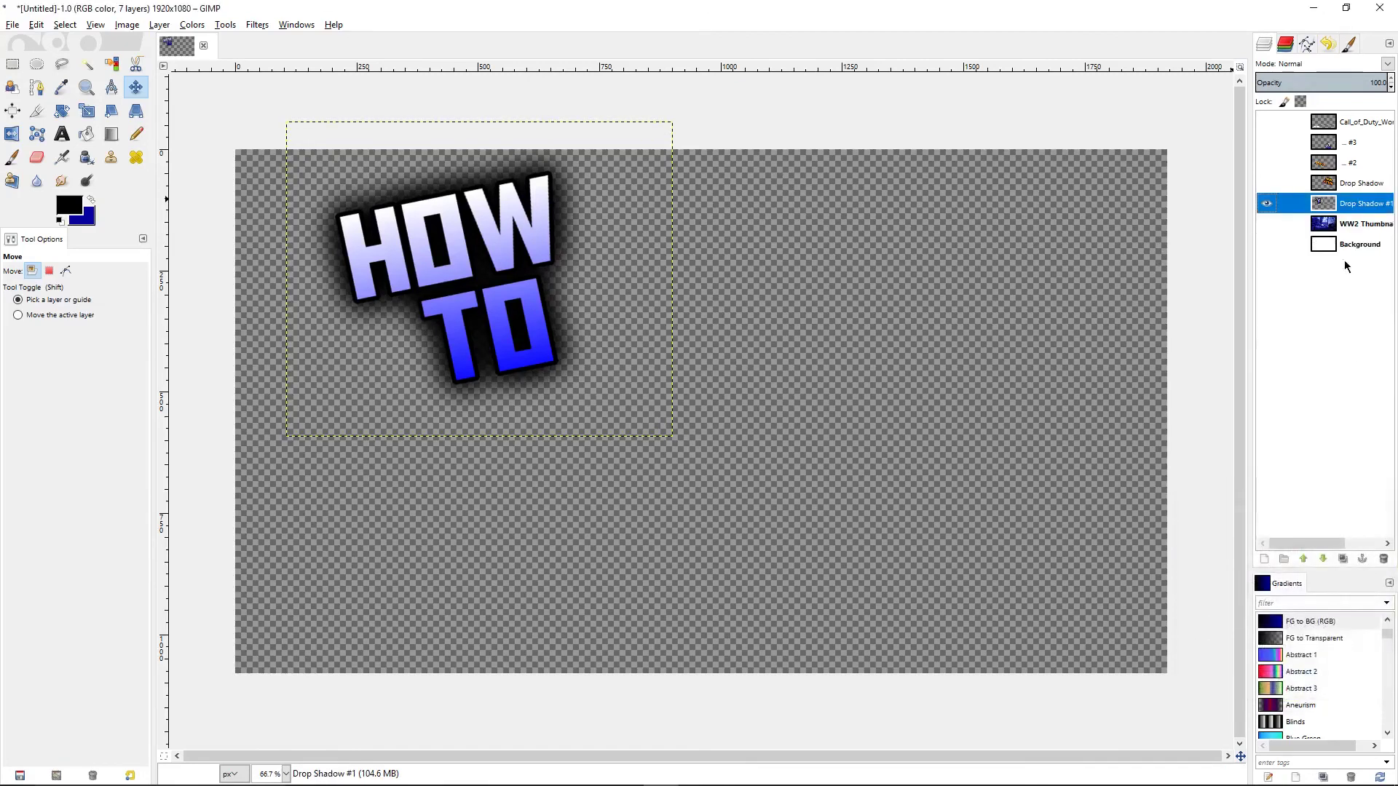
Hide the merged HOW TO layer and show only the THUMBNAILS text layer.
click(1267, 203)
click(1267, 183)
click(1267, 183)
click(1267, 162)
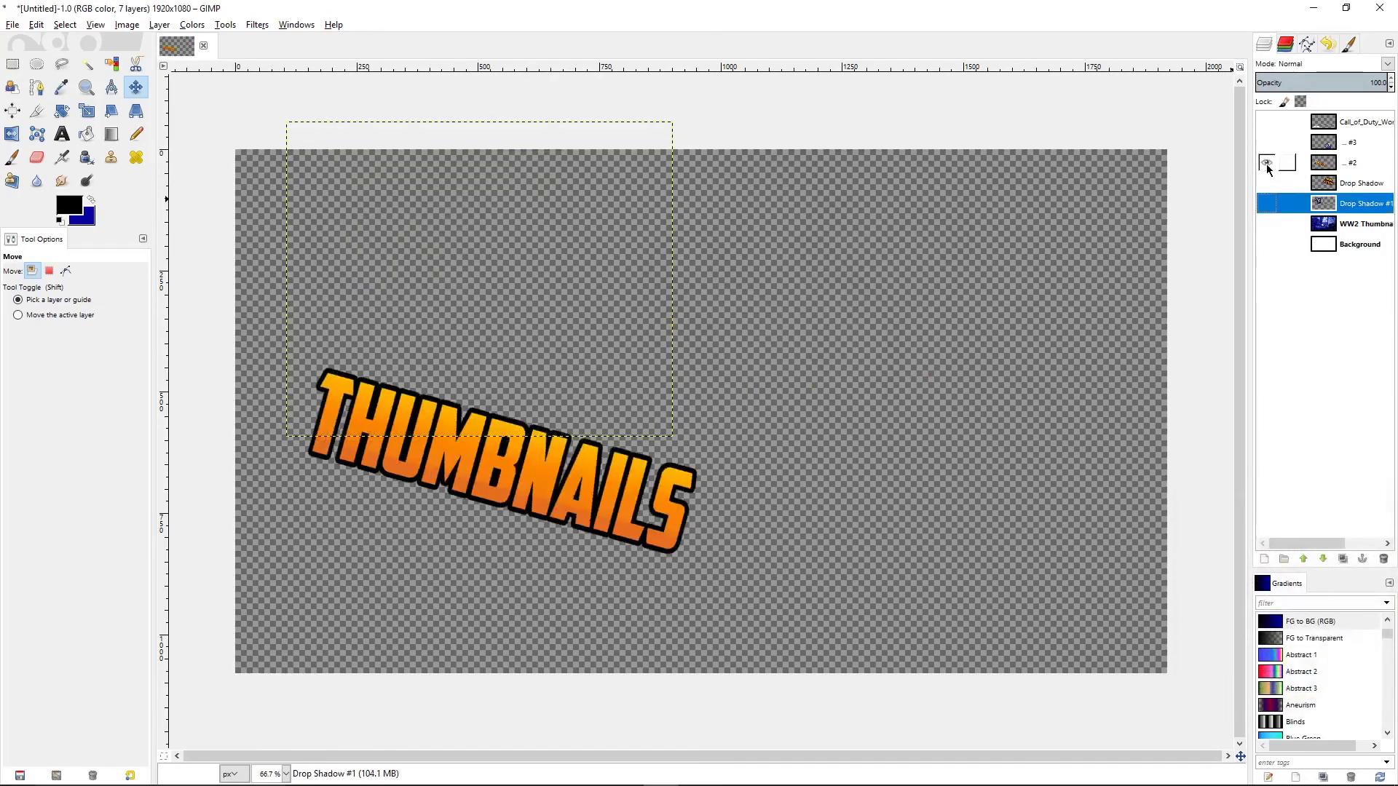
right_click(1373, 164)
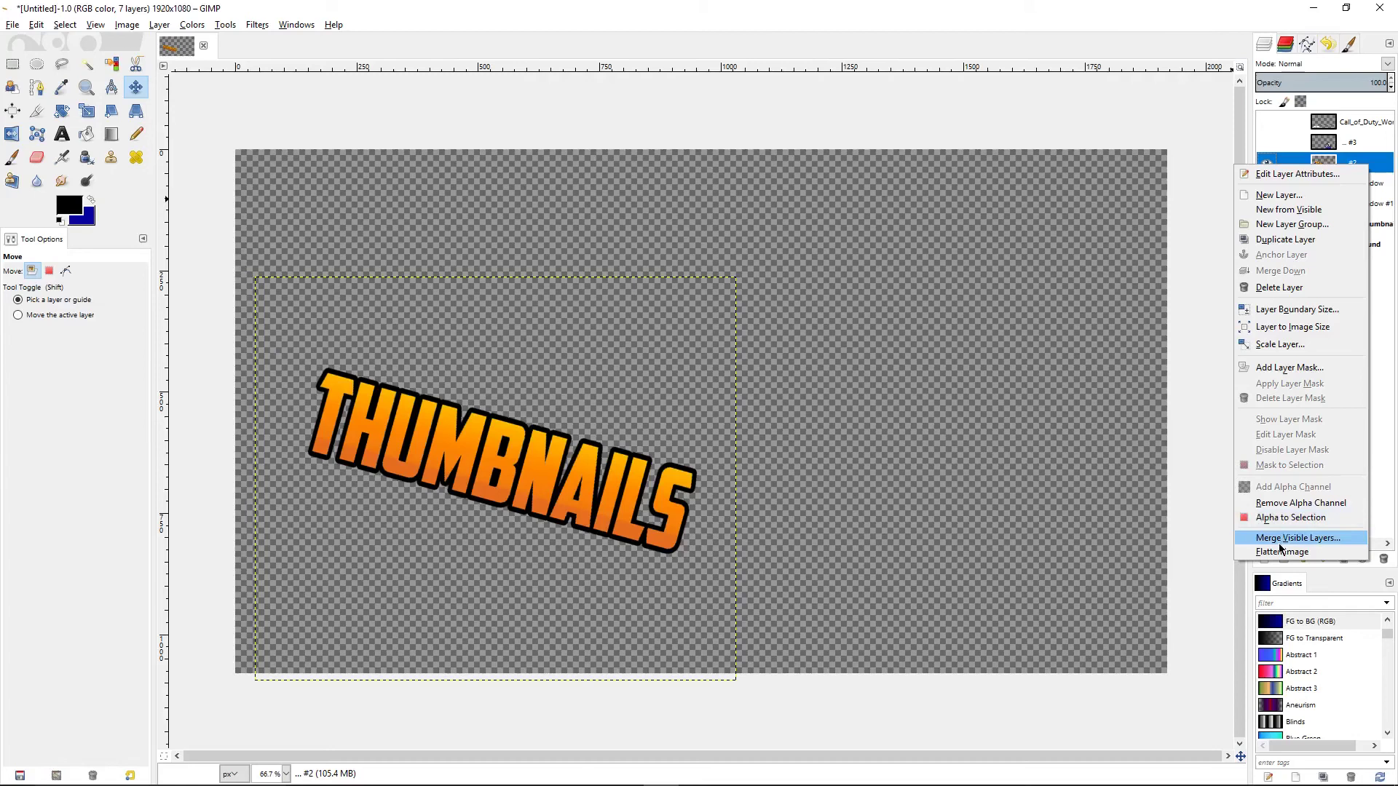
click(948, 182)
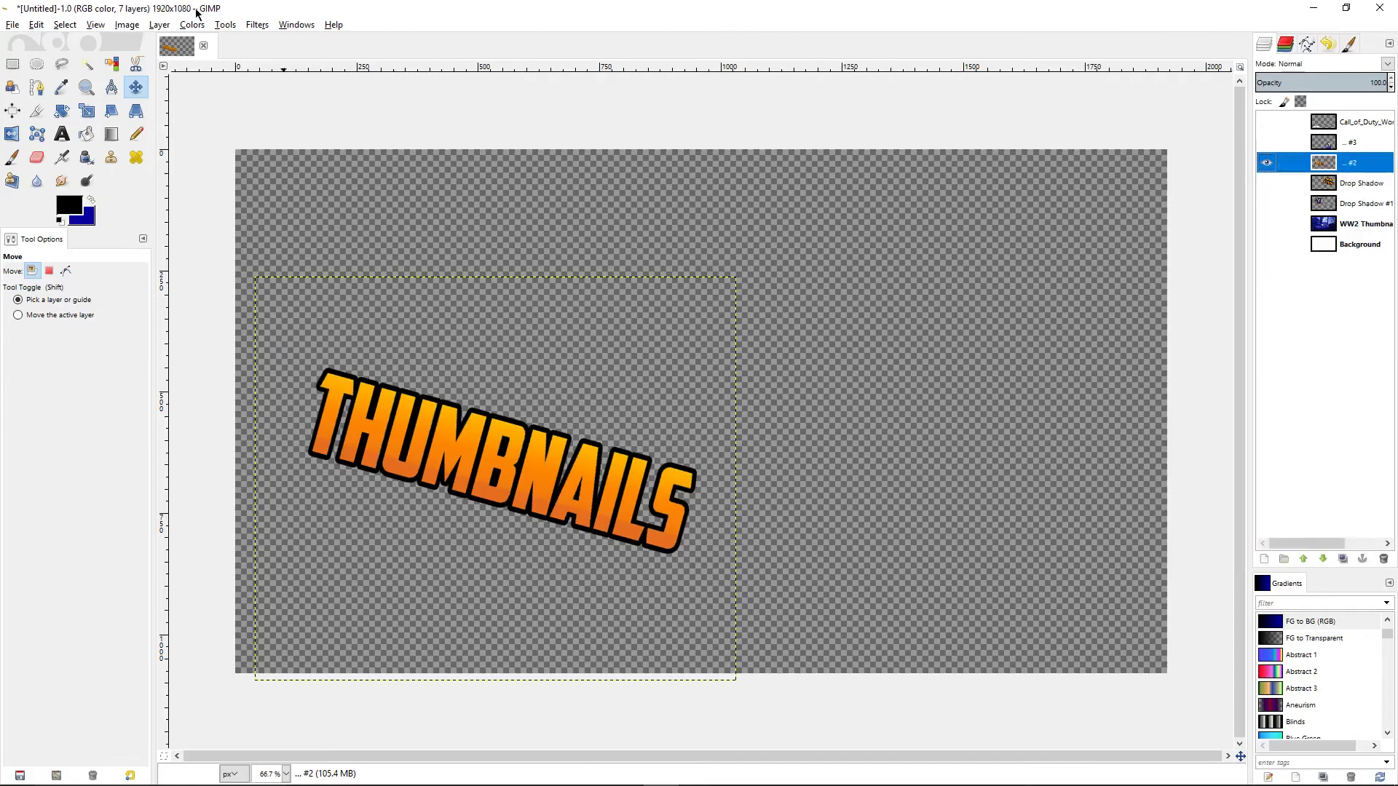
Apply three more drop shadow passes to THUMBNAILS and merge the visible layers.
click(257, 25)
click(259, 42)
click(257, 25)
click(259, 42)
click(257, 25)
click(259, 41)
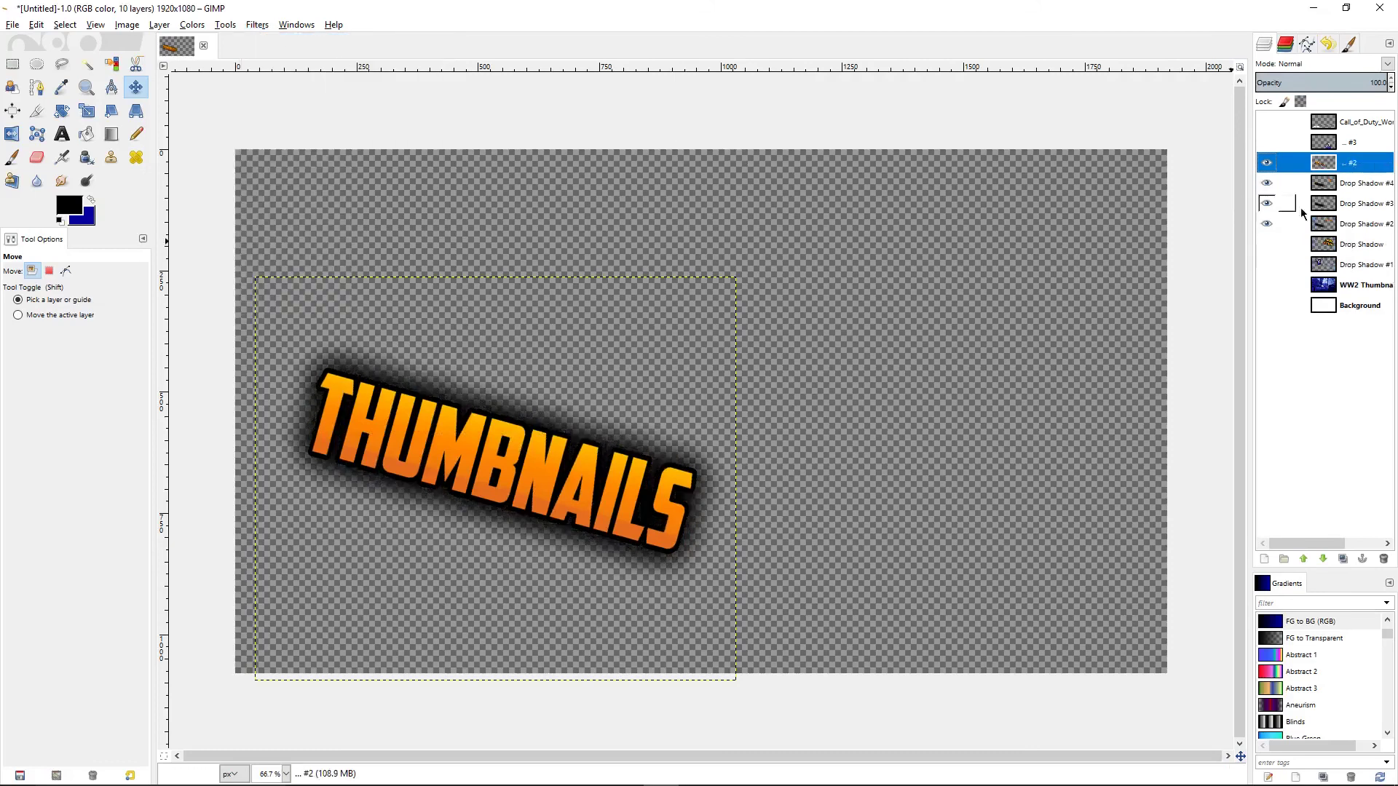
right_click(1330, 167)
click(1271, 537)
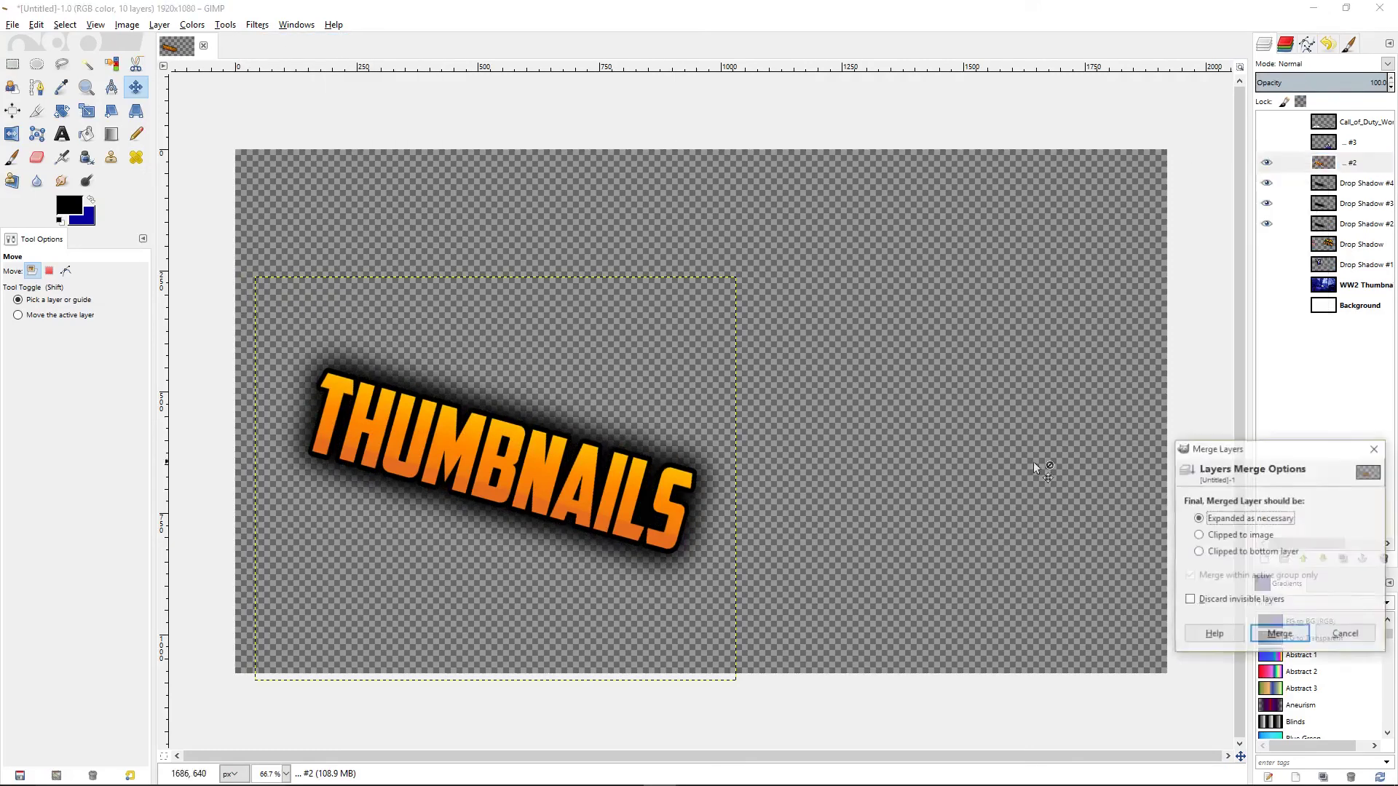
click(1283, 635)
Hide the merged THUMBNAILS layer and make FOR GAMING VIDEOS the only visible, active layer.
click(1269, 143)
click(1269, 143)
click(1268, 162)
click(1267, 143)
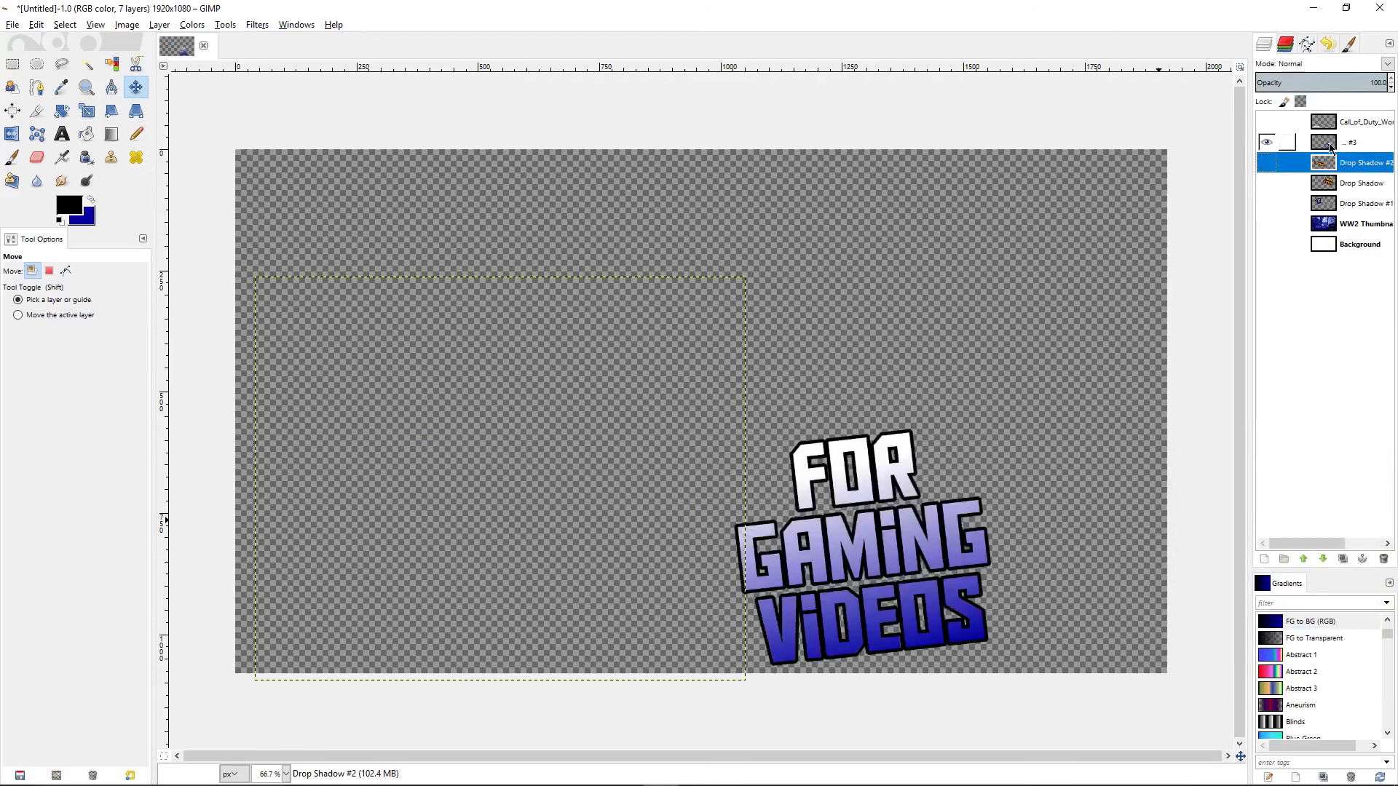
click(1329, 144)
Stack three drop shadow passes on FOR GAMING VIDEOS and merge the visible layers.
click(257, 24)
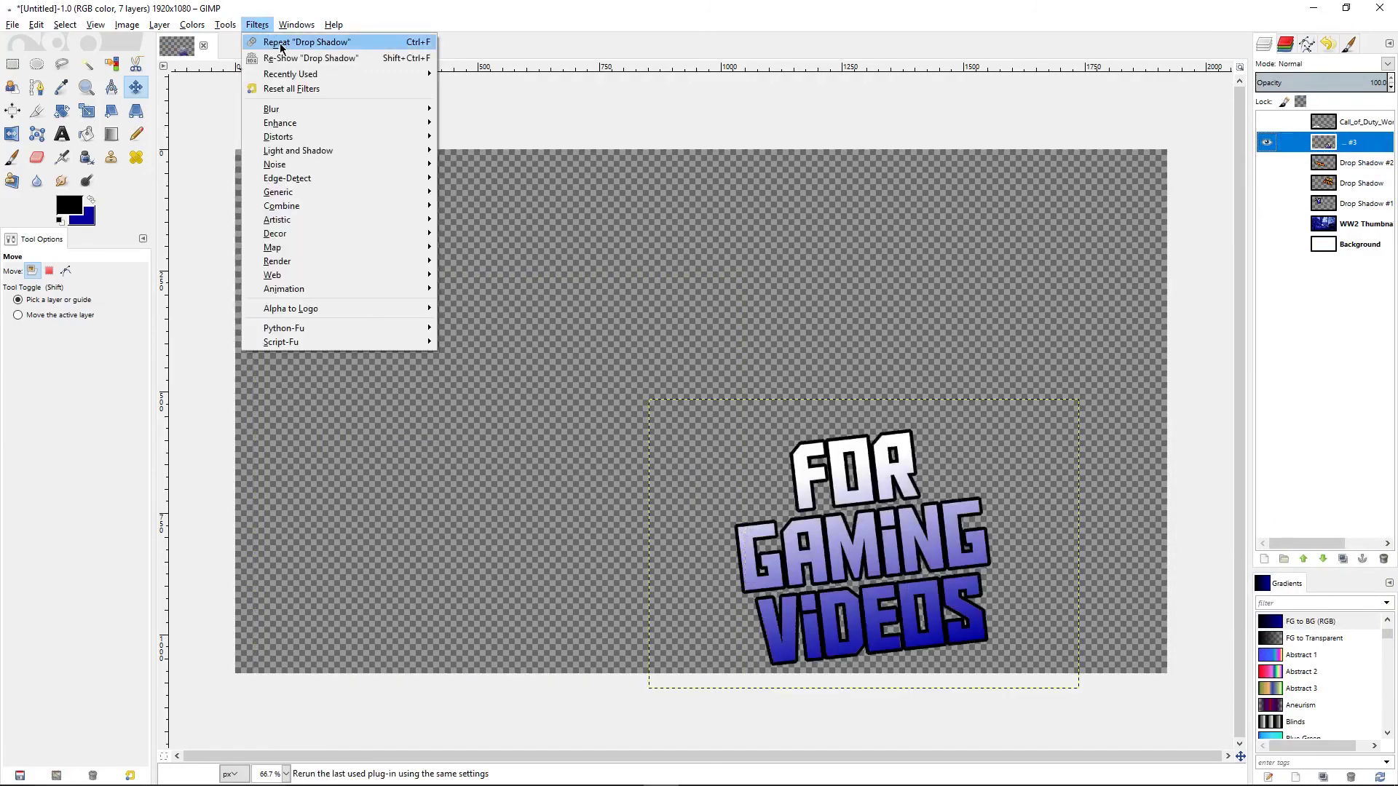
click(299, 41)
click(257, 24)
click(299, 42)
click(257, 24)
click(299, 42)
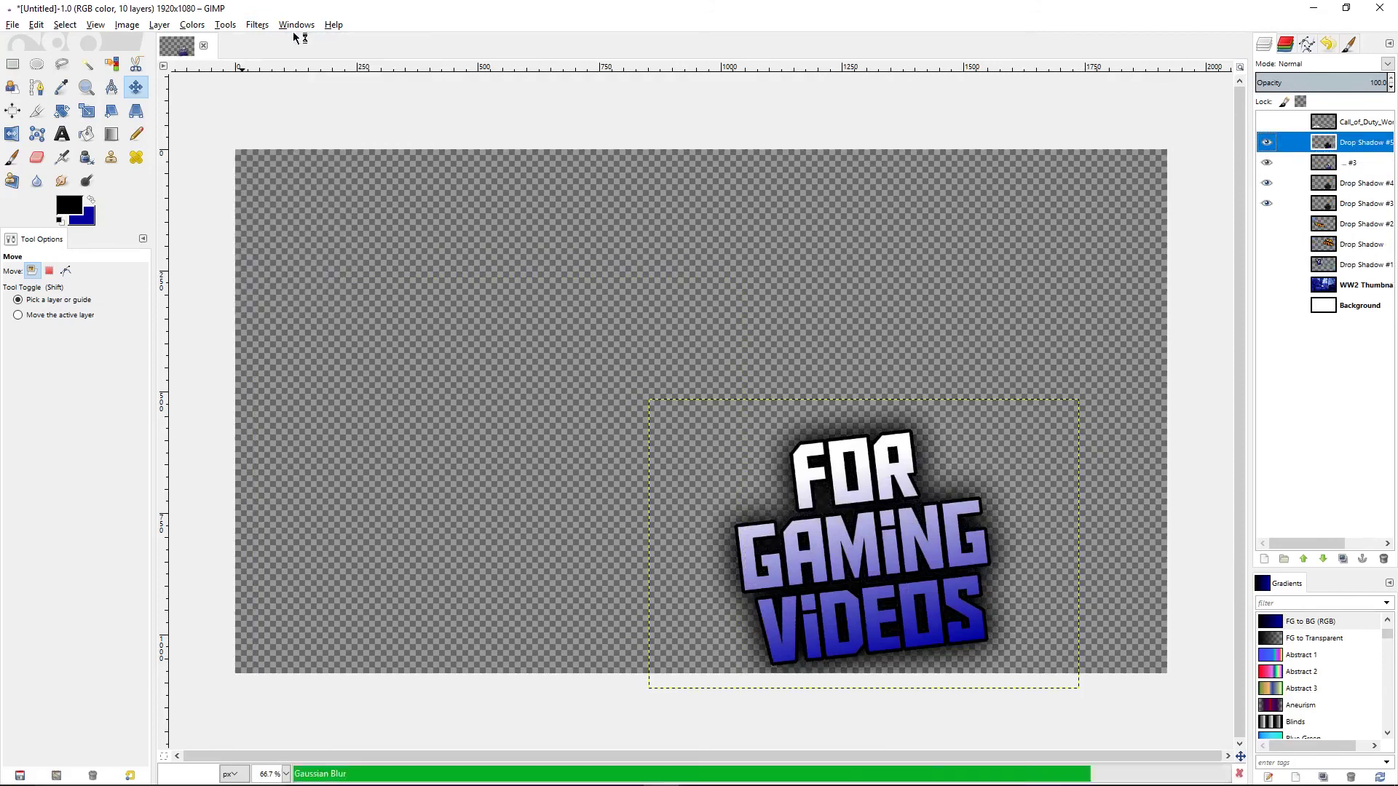
right_click(1288, 143)
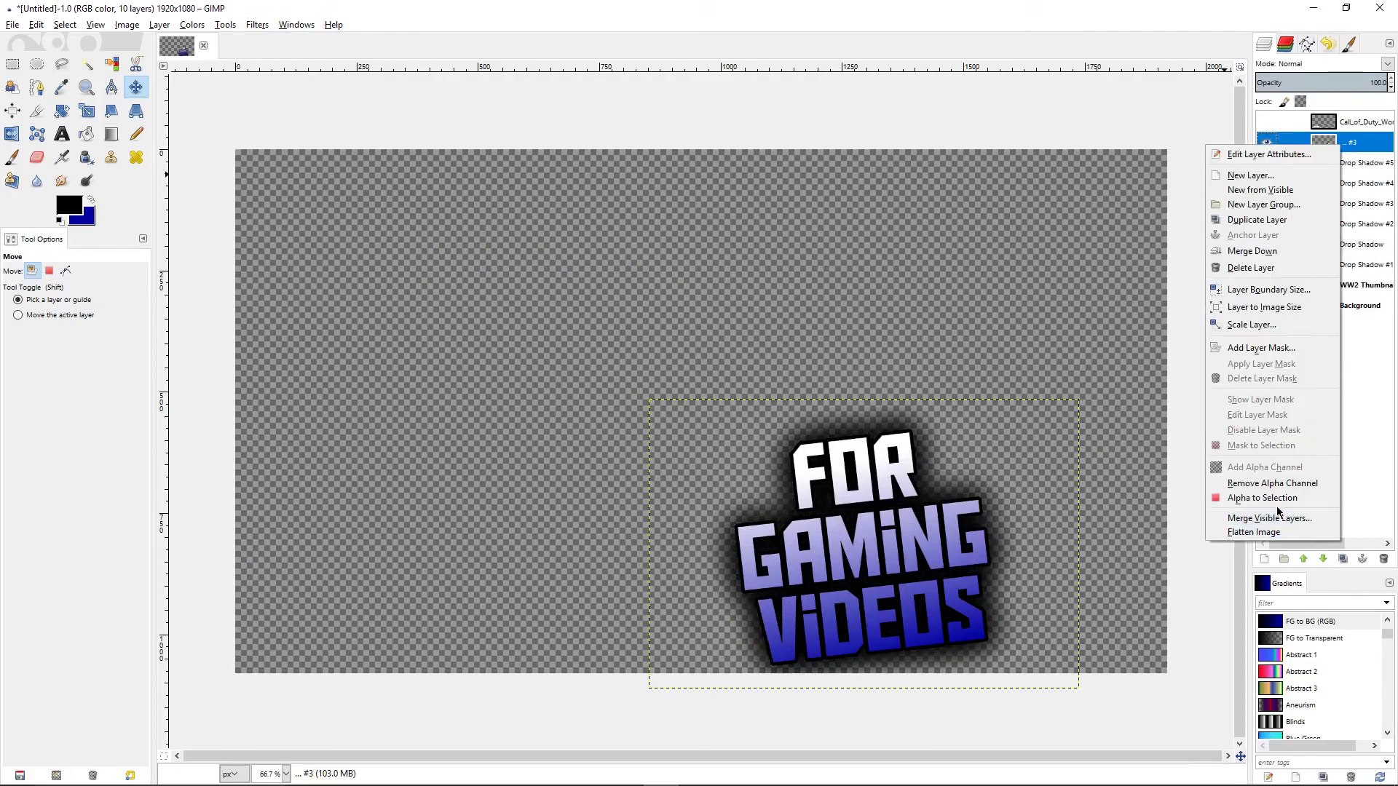
click(1278, 518)
click(1271, 618)
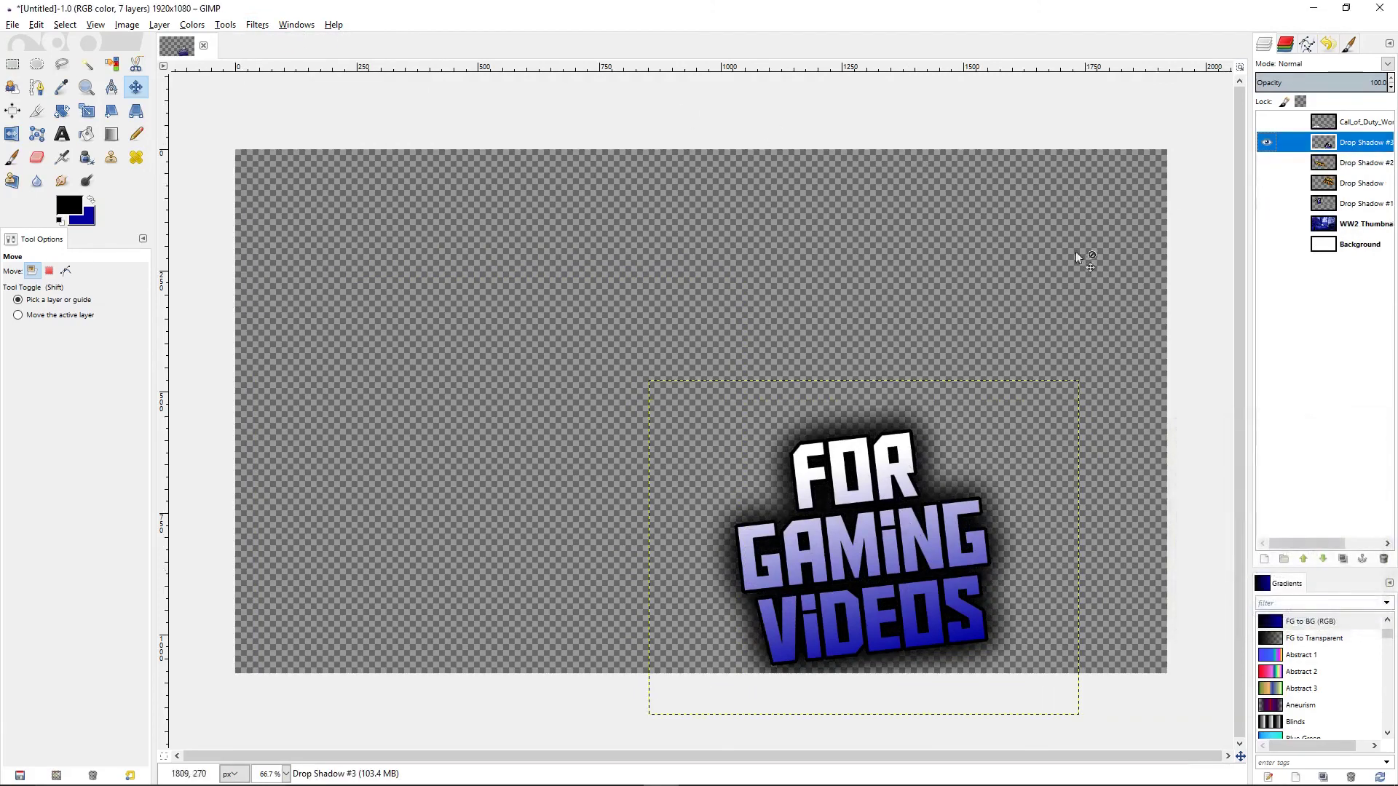
Show the logo, THUMBNAILS, CREATE FANTASTIC, HOW TO and blue WW2 background layers again.
click(1268, 121)
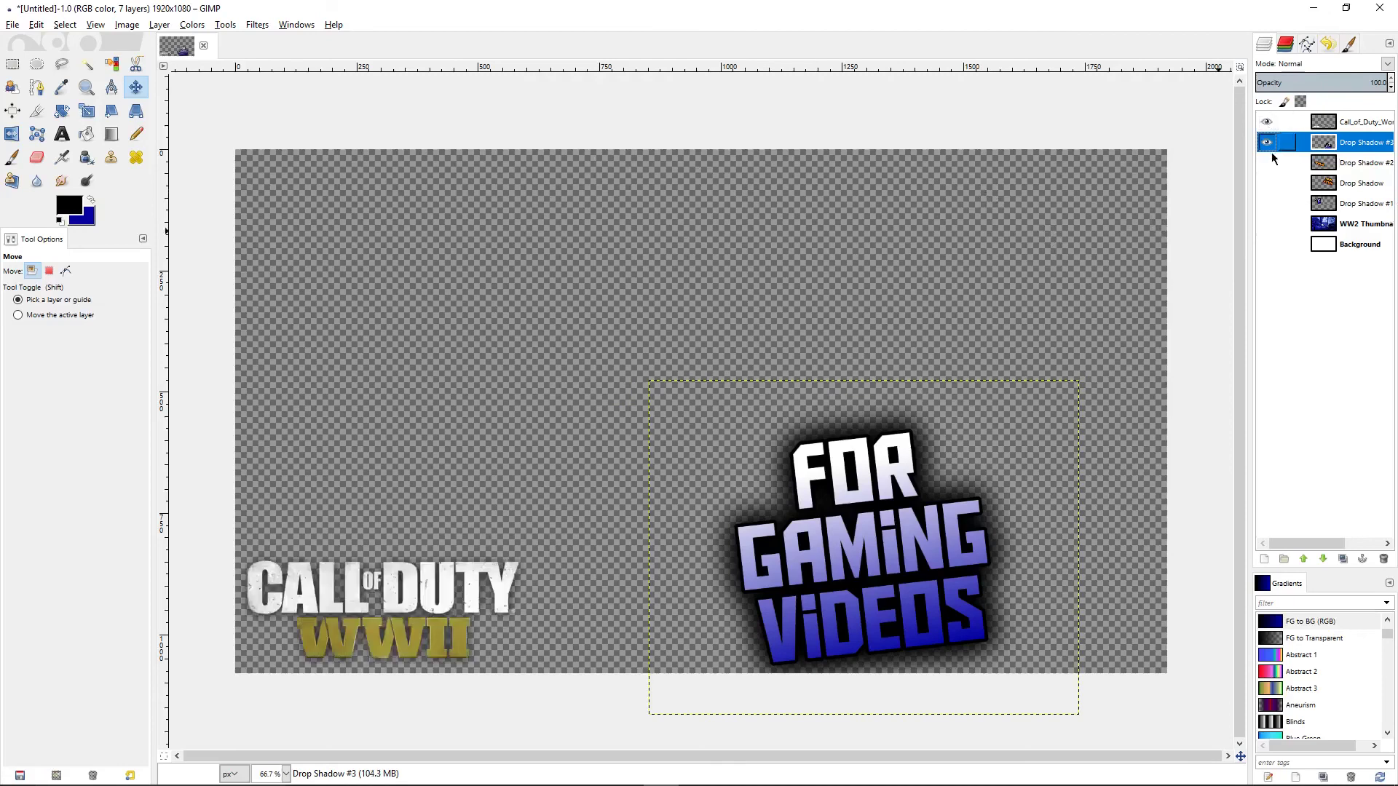
click(1268, 162)
click(1267, 183)
click(1268, 203)
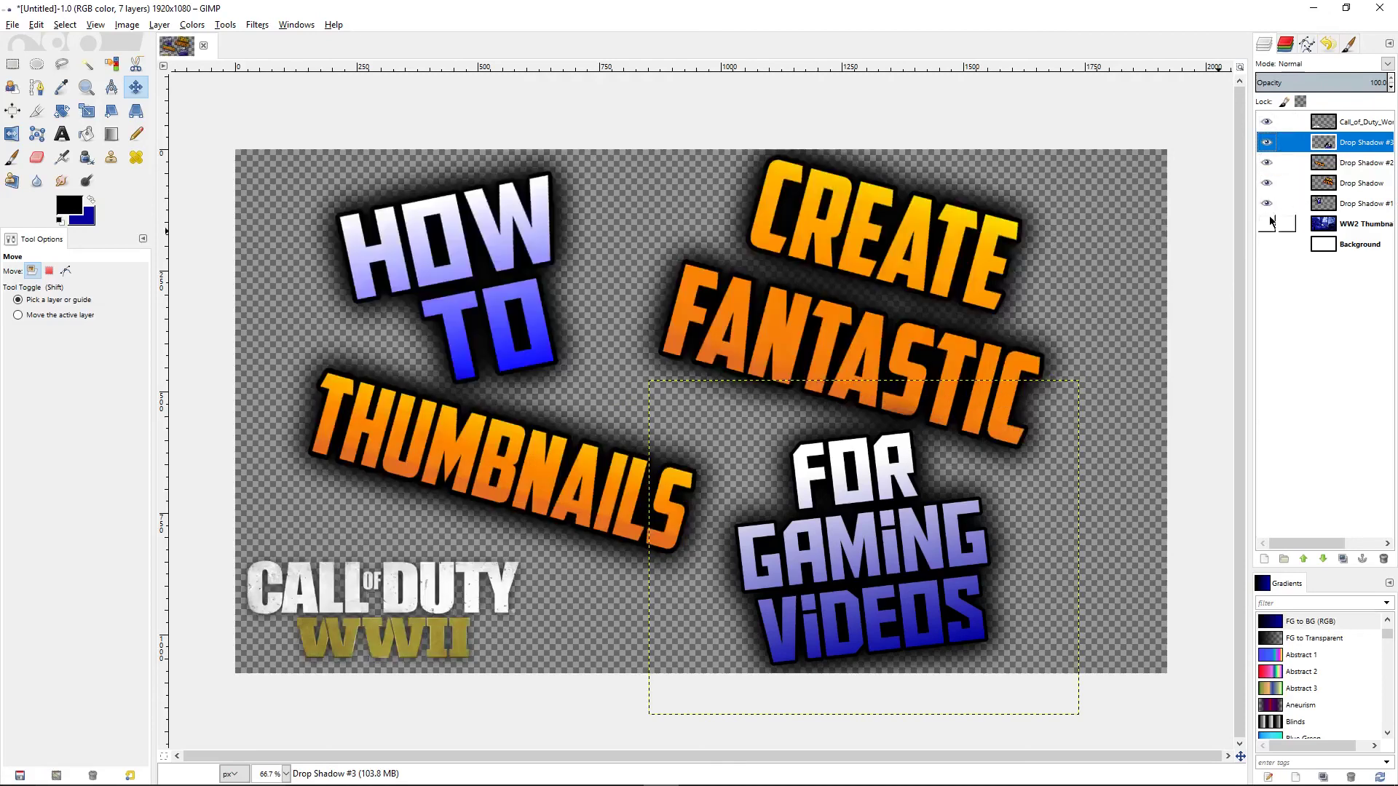
click(1268, 224)
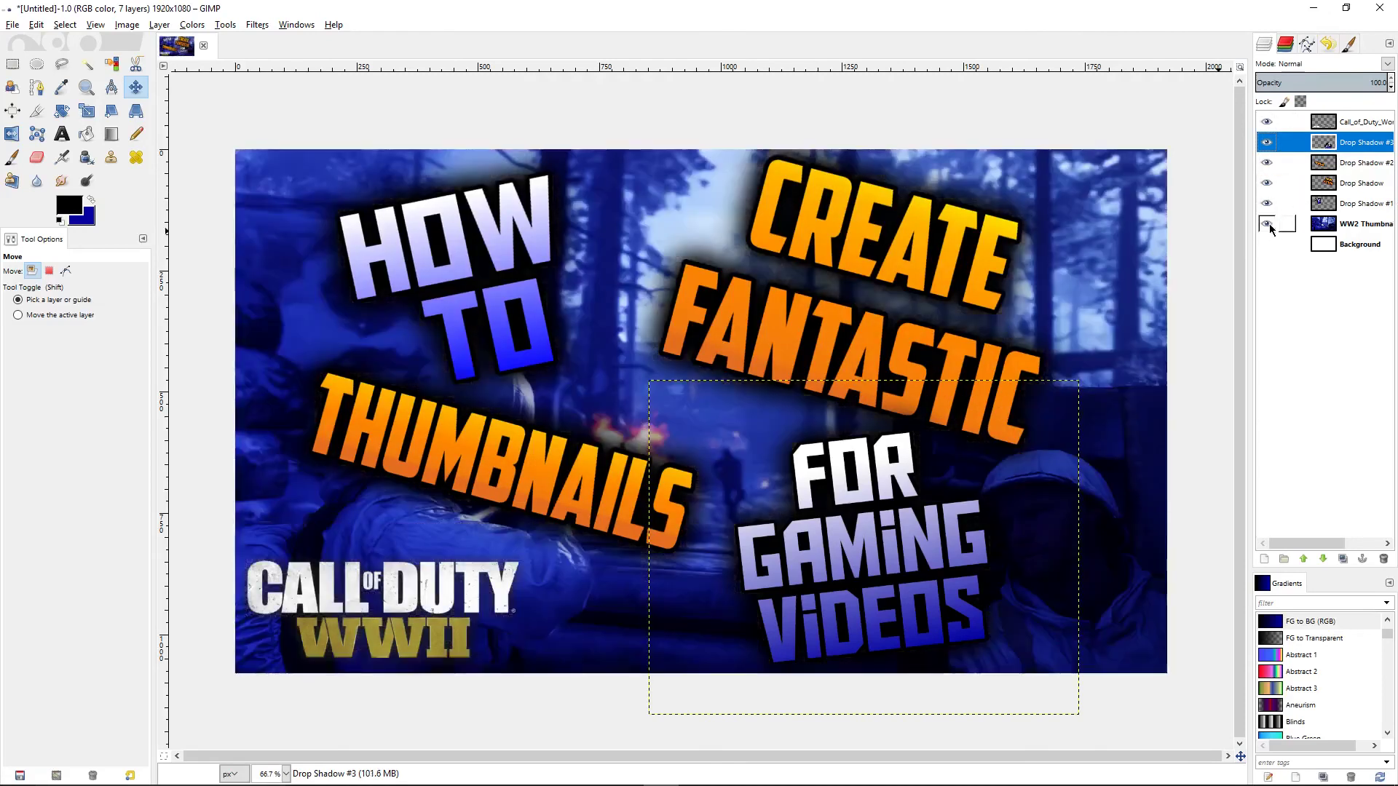
click(1366, 226)
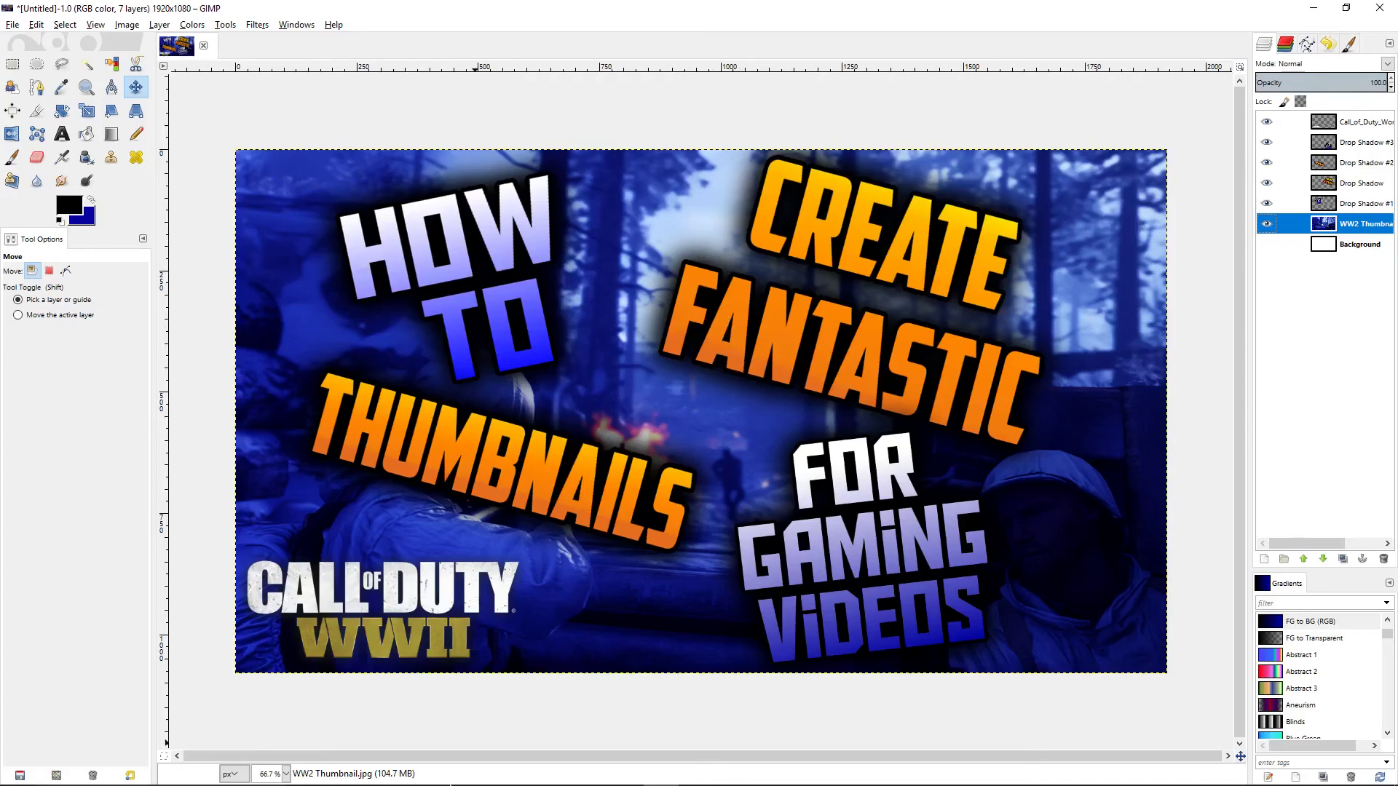
Bring Chrome forward on the Instagram tab and maximize the window.
click(394, 773)
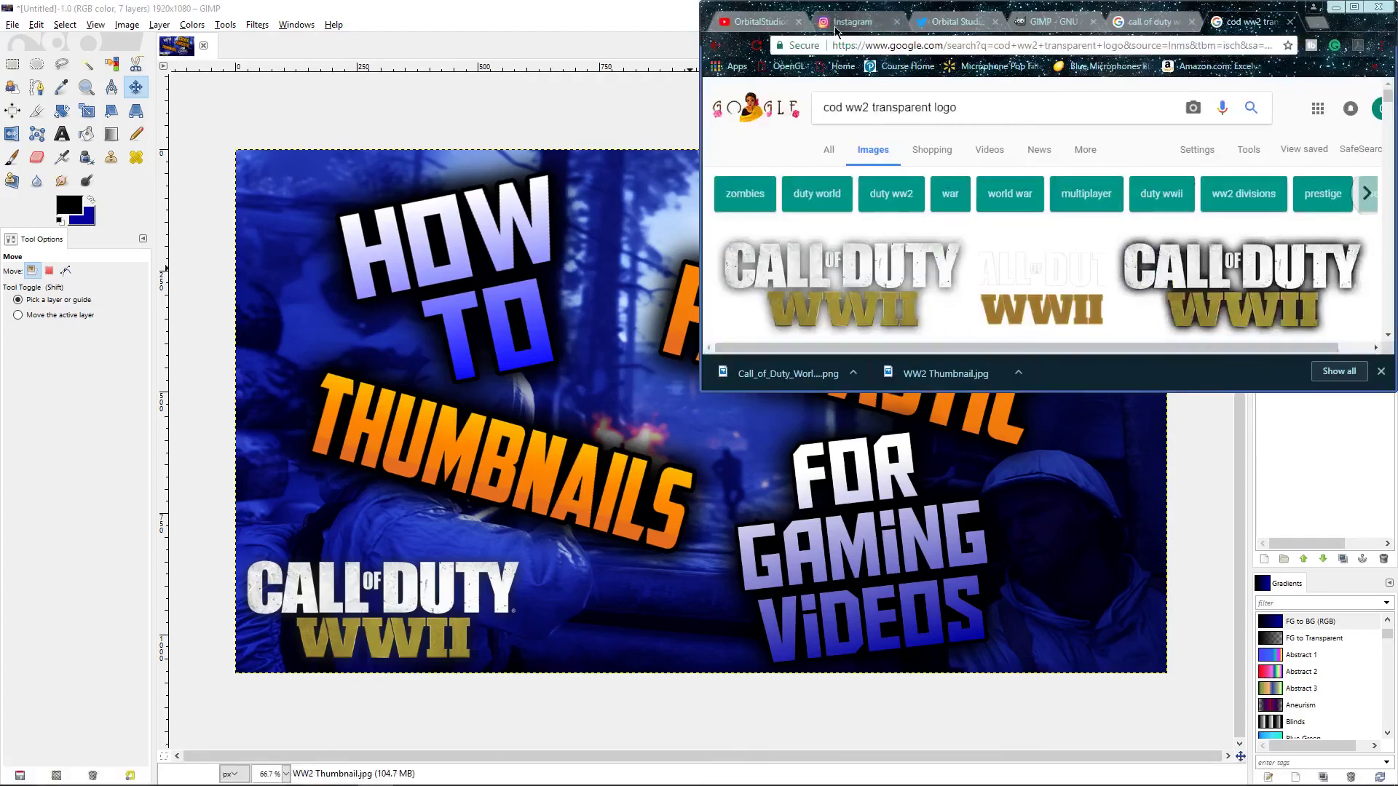
click(836, 22)
double_click(1056, 8)
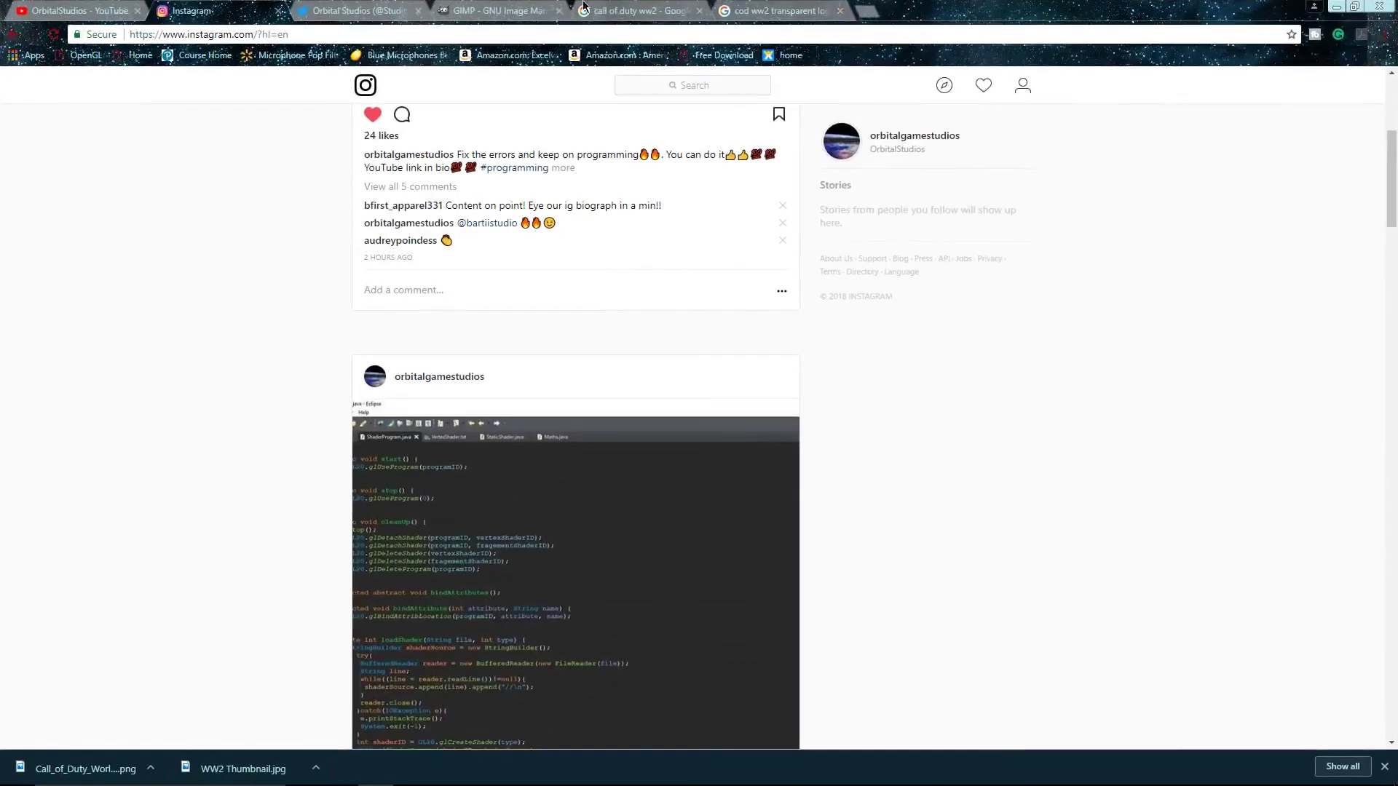
Switch to the Twitter profile and scroll through it.
click(355, 10)
scroll(801, 364, down, 5)
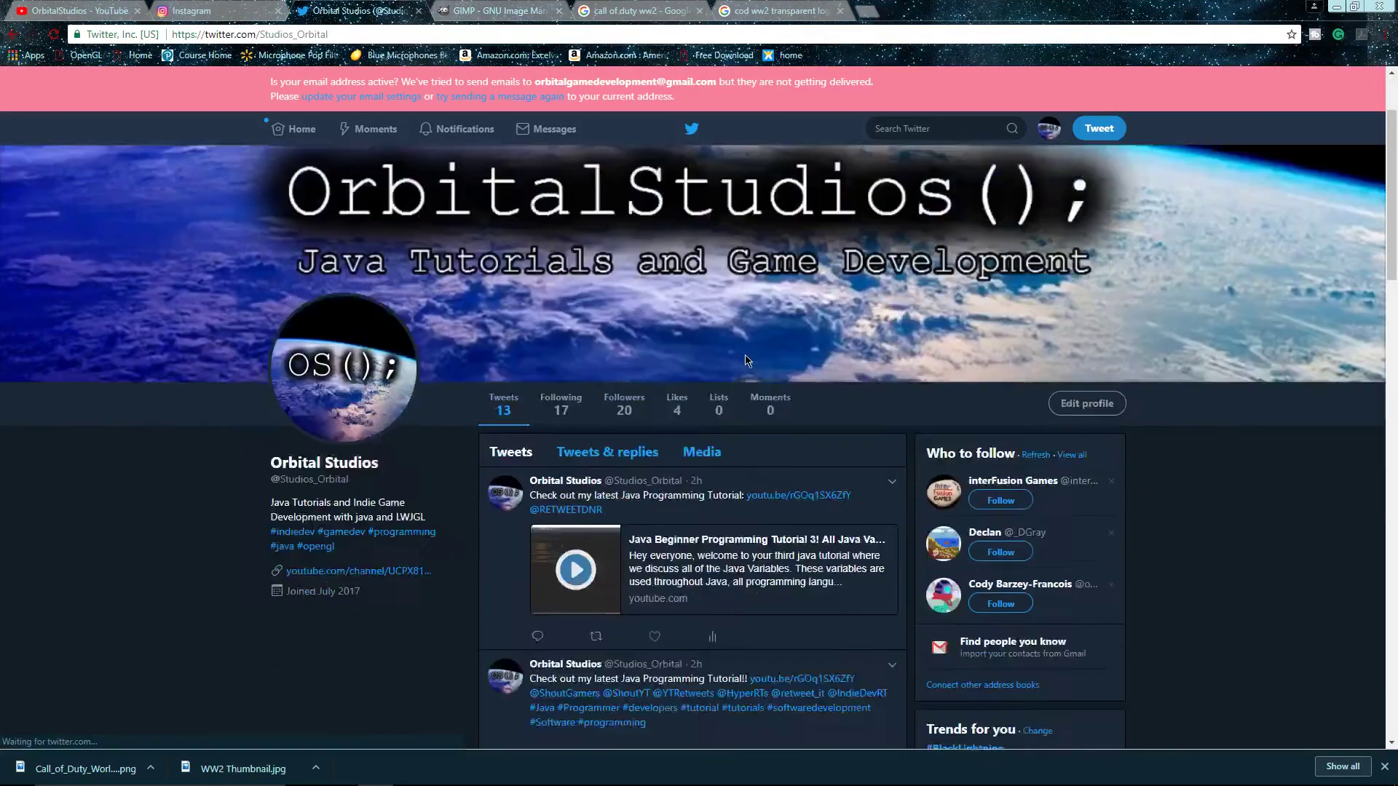
scroll(750, 350, up, 3)
scroll(652, 281, down, 4)
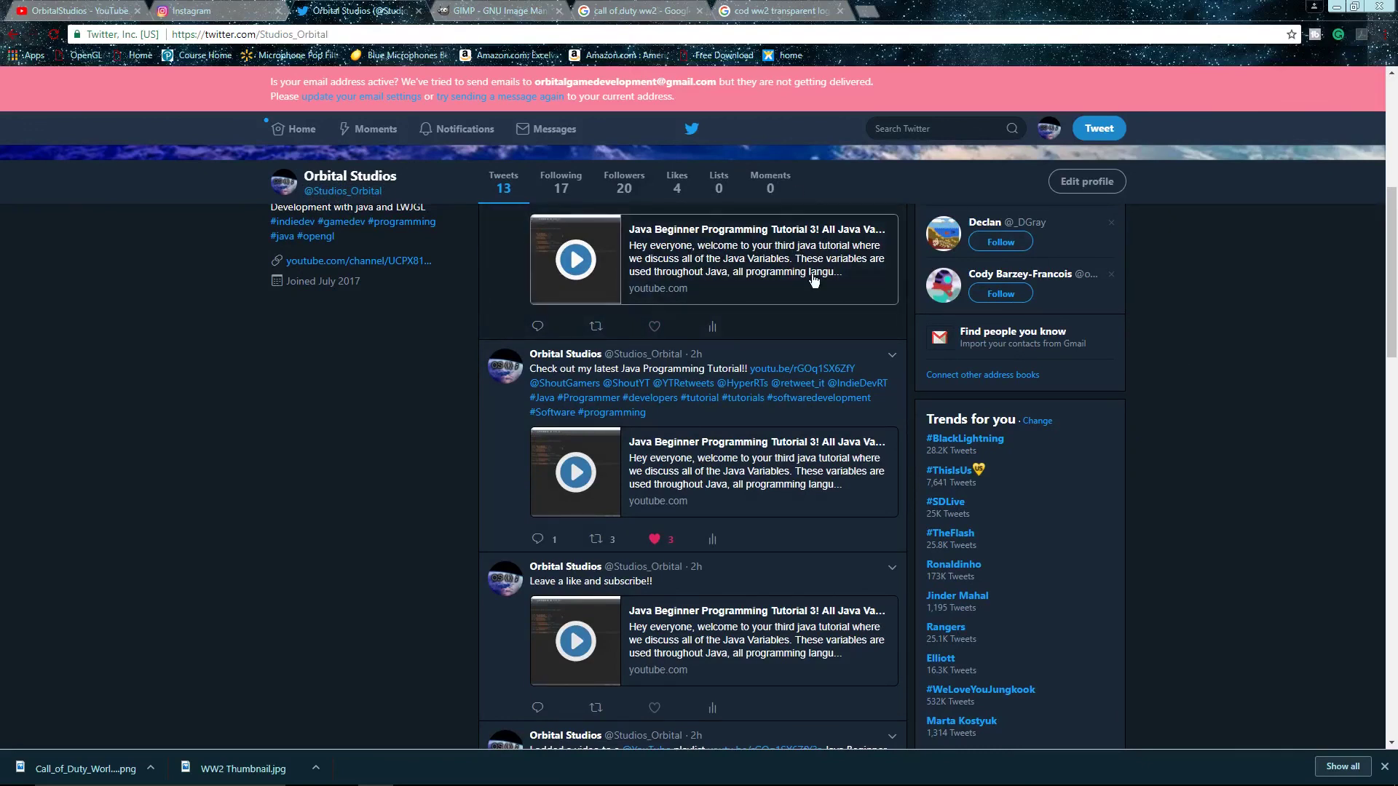
scroll(816, 286, down, 3)
scroll(827, 294, up, 4)
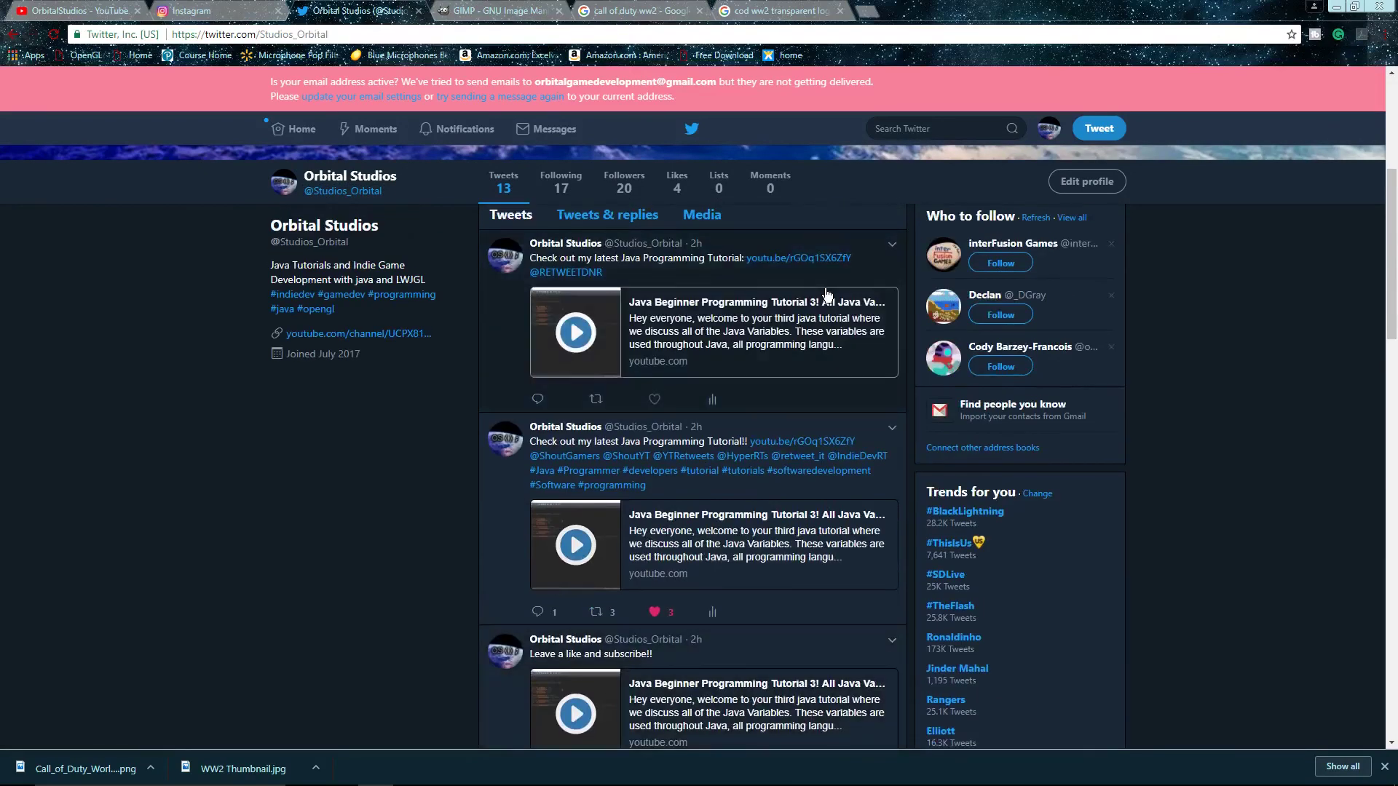
Return to the Instagram feed and scroll through its posts.
key(ctrl+shift+Tab)
scroll(624, 290, down, 1)
scroll(630, 288, up, 6)
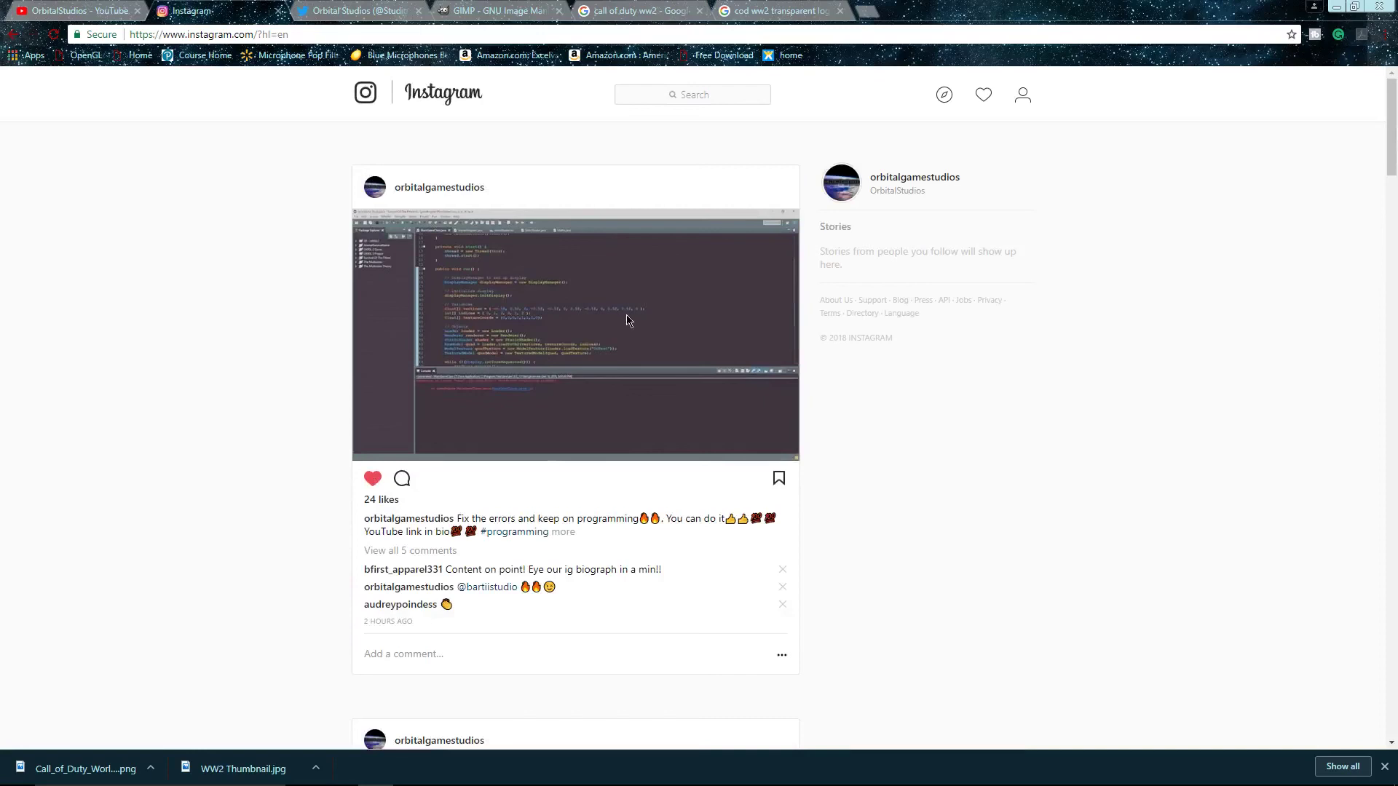
scroll(622, 338, down, 8)
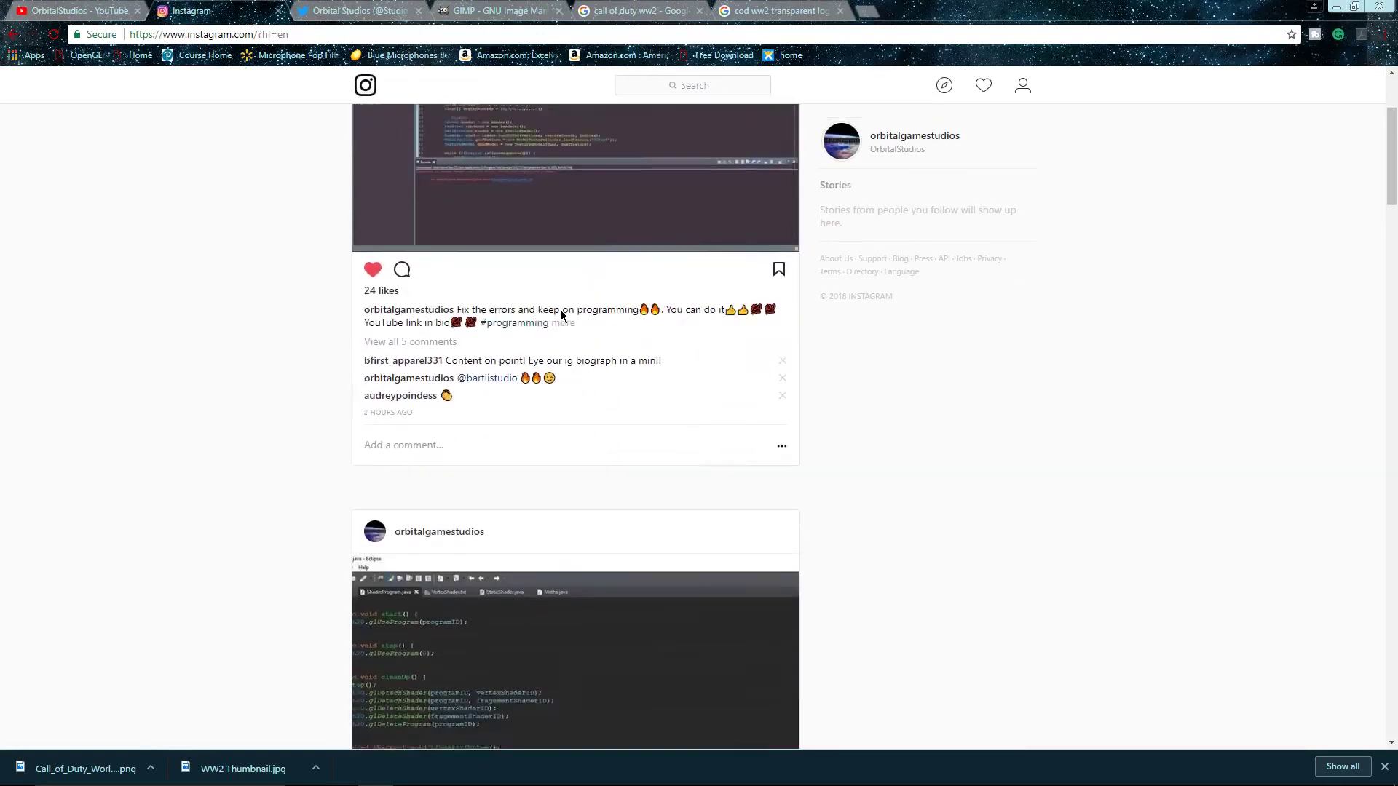
scroll(560, 314, down, 20)
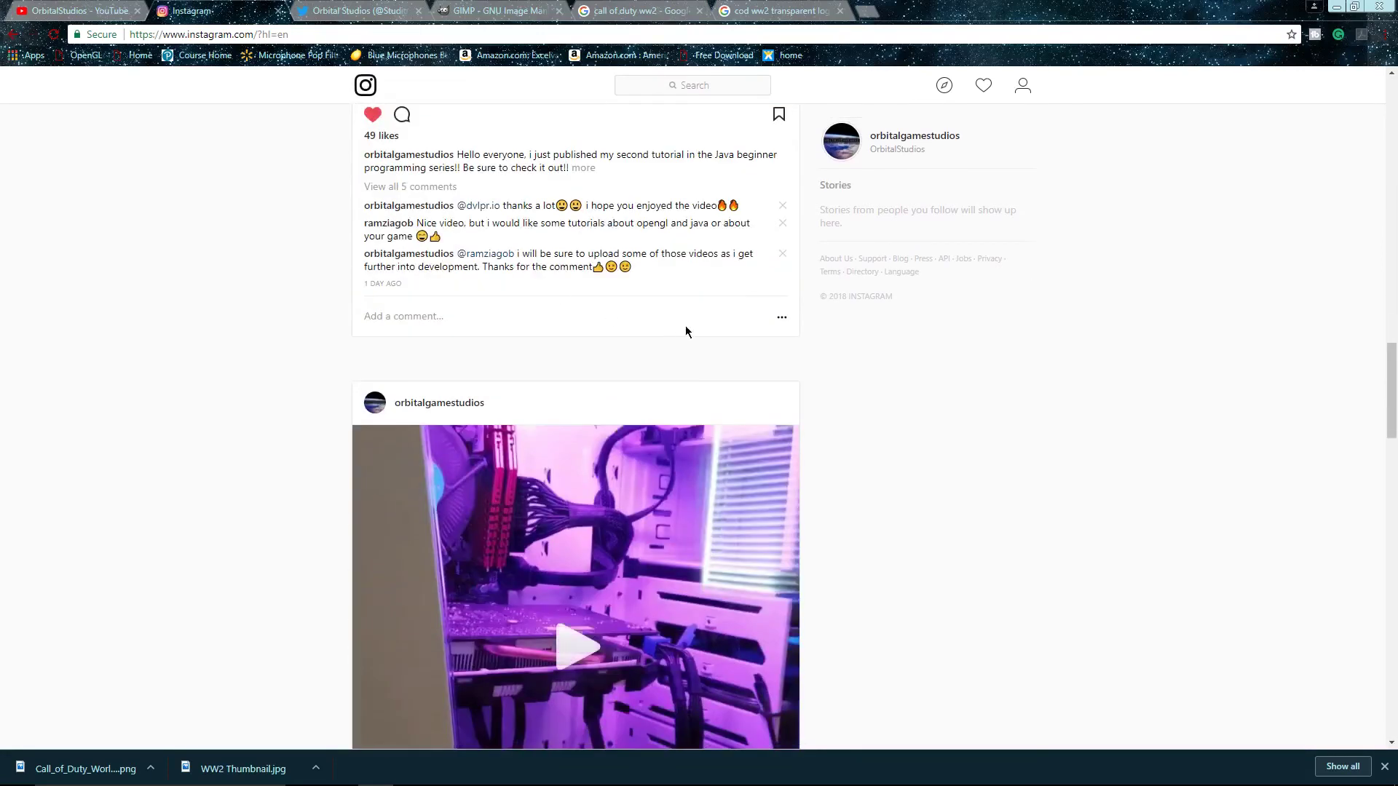
scroll(687, 332, up, 2)
scroll(655, 313, down, 2)
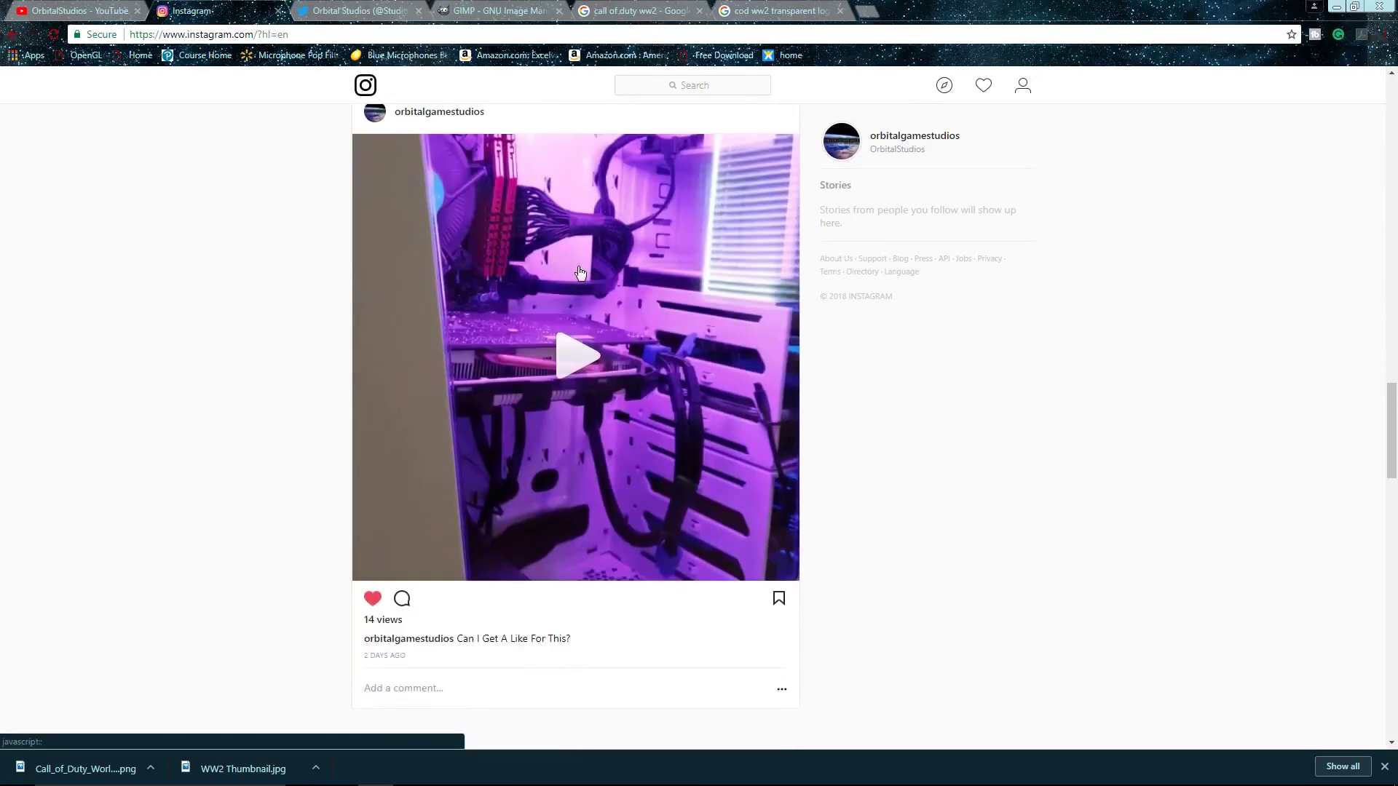
scroll(580, 273, up, 10)
scroll(581, 273, up, 8)
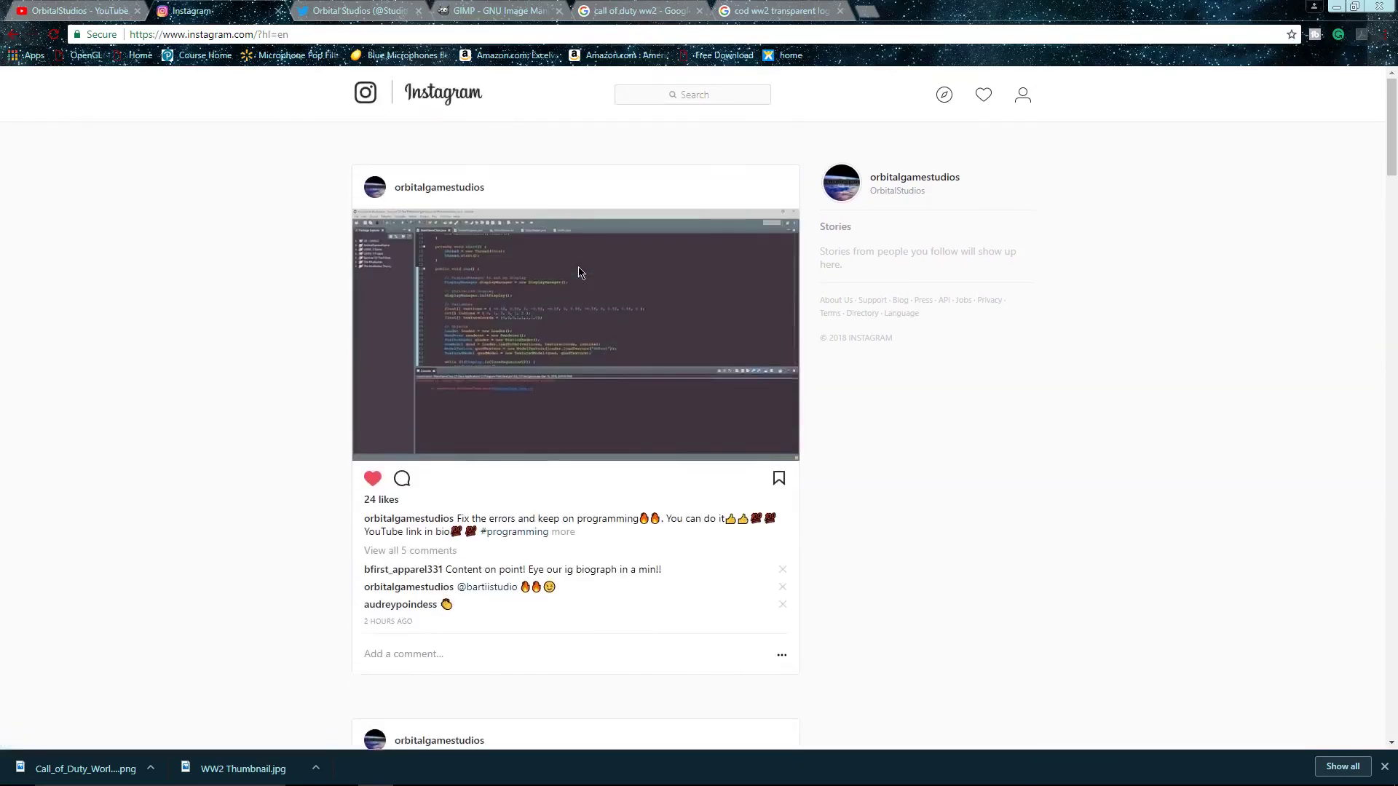